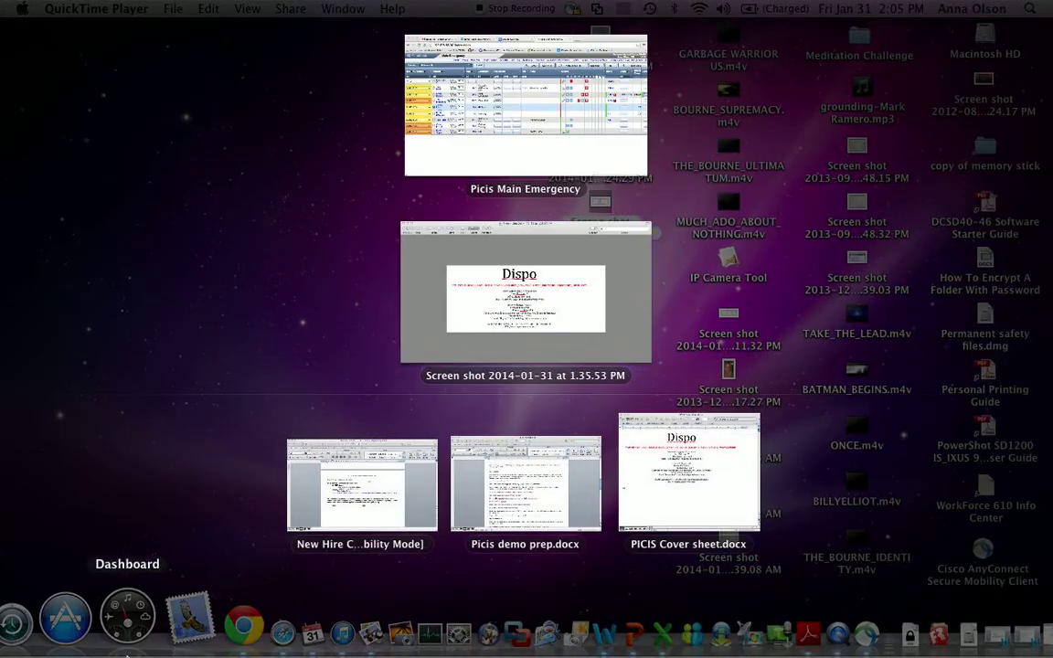
# Switch to the Picis Main Emergency window, open the disposition page of the patient in bed BLUE-A 03 and return to the tracking board
pyautogui.click(456, 152)
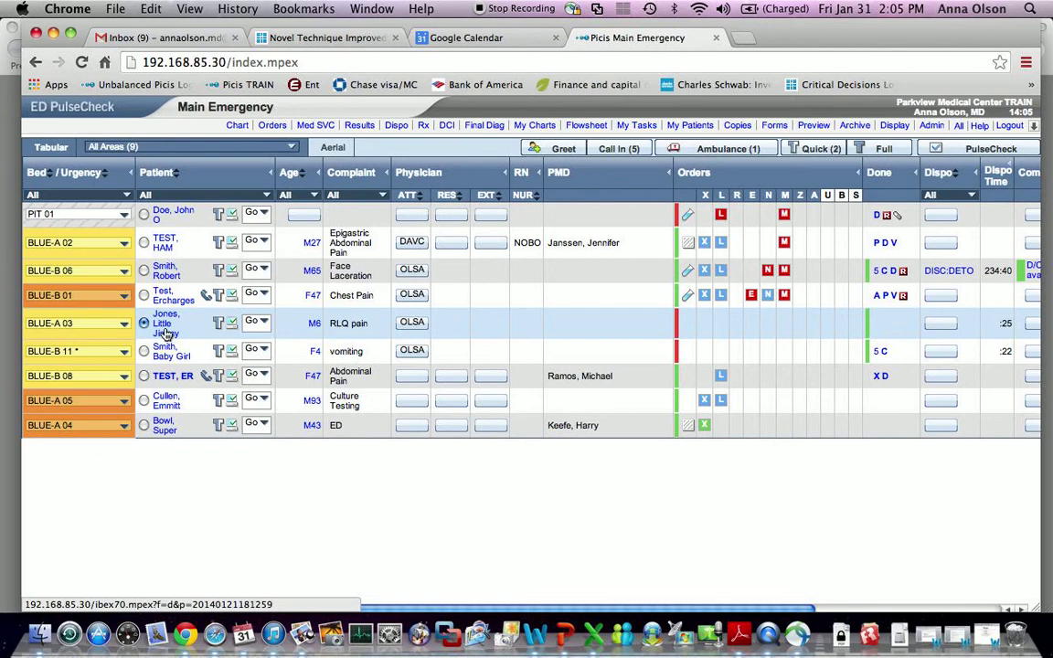
pyautogui.click(263, 323)
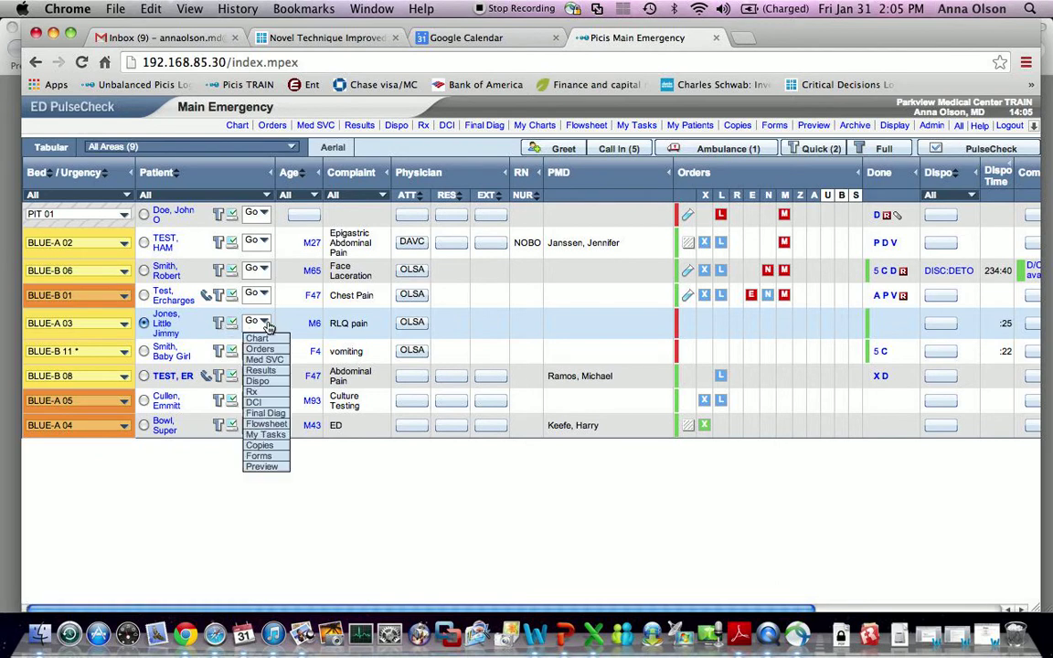
pyautogui.click(276, 378)
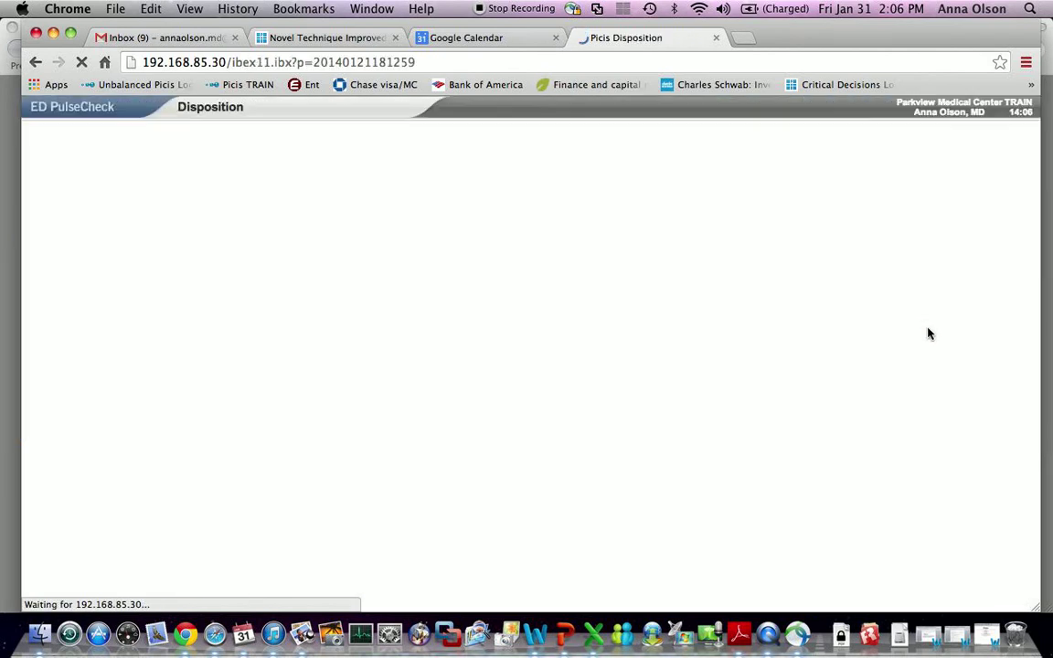
pyautogui.click(35, 62)
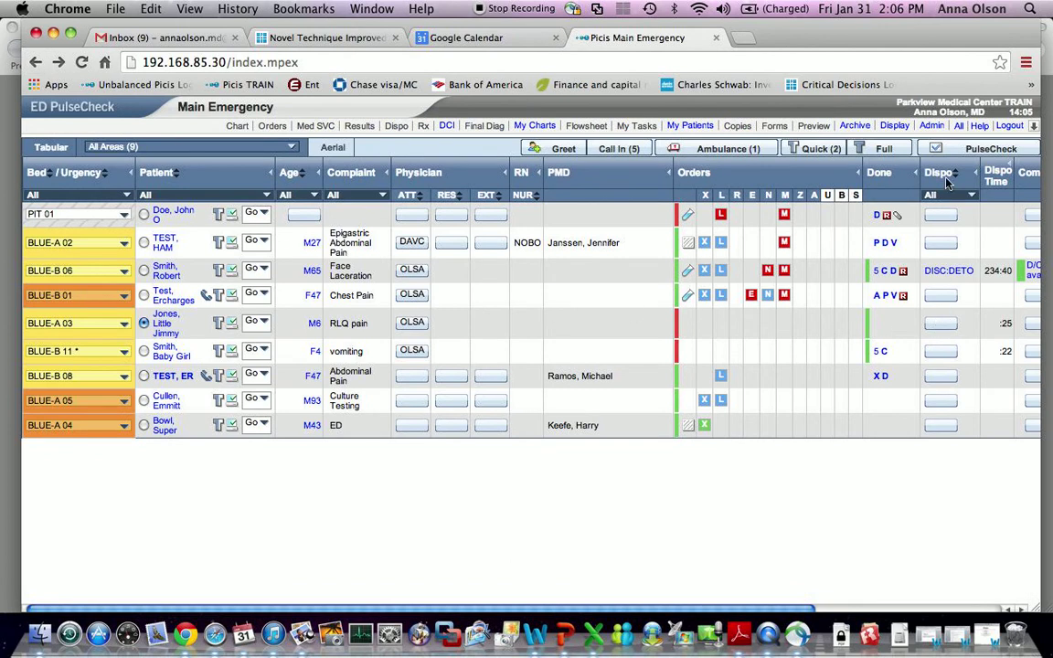
# Open the BLUE-A 03 patient's disposition form past the missing vital signs notice and set the follow-up consult to blank
pyautogui.click(941, 324)
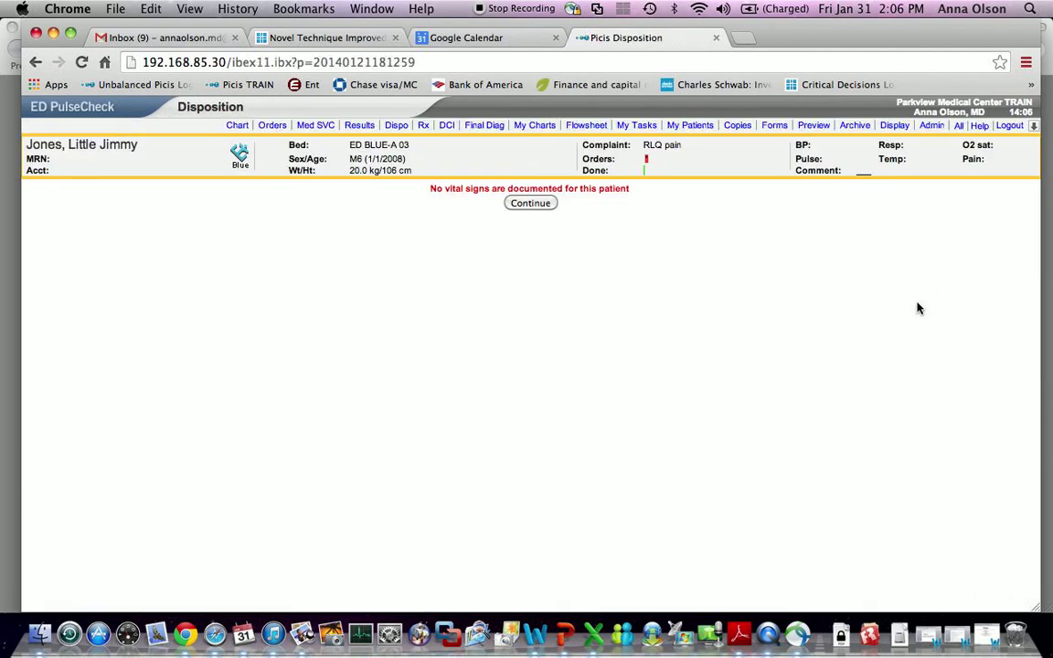
pyautogui.click(534, 209)
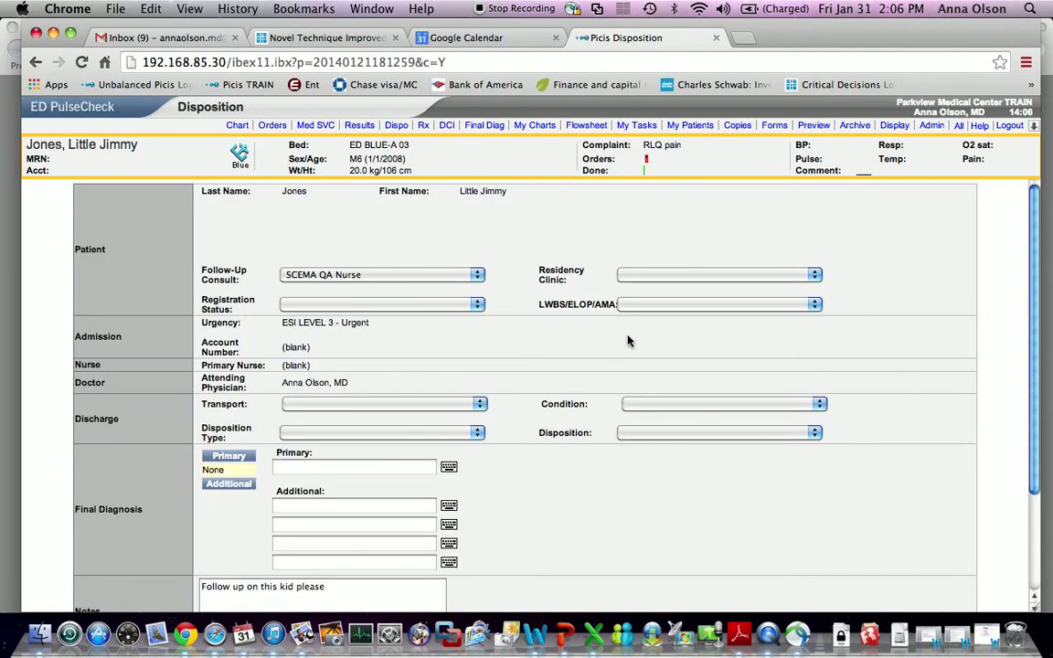
pyautogui.click(399, 274)
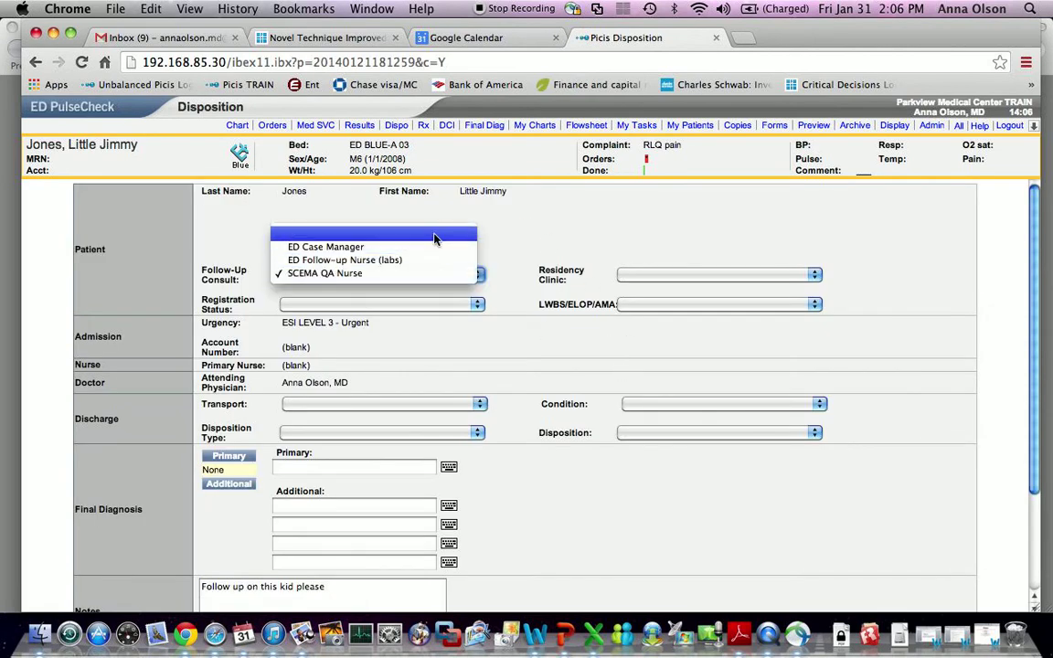
pyautogui.click(435, 238)
pyautogui.rightClick(593, 444)
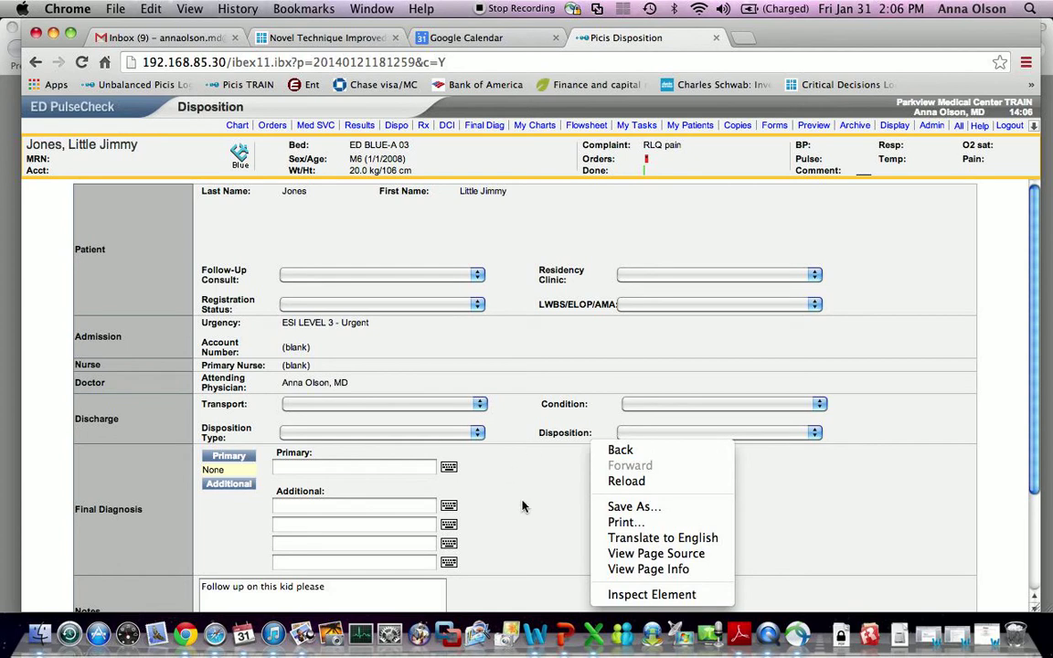
pyautogui.click(305, 435)
# Set the disposition type to Place in Observation and enter "Acute ruptured appendicitis" as primary and "Deydration" as additional final diagnosis
pyautogui.click(305, 435)
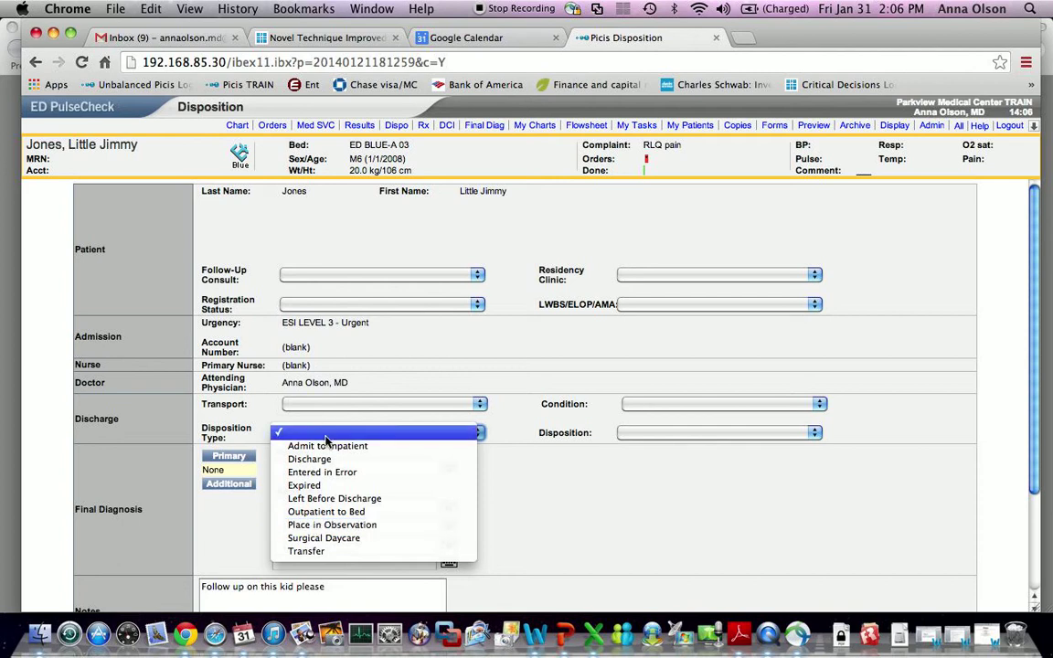
pyautogui.click(353, 527)
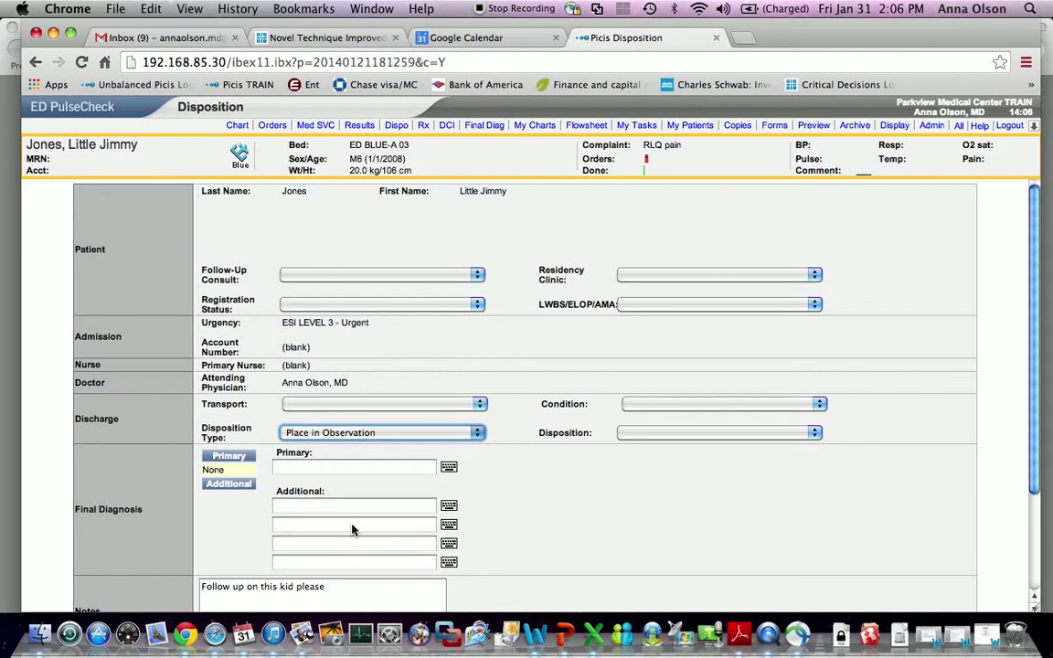
pyautogui.click(366, 466)
pyautogui.write('Acute rup')
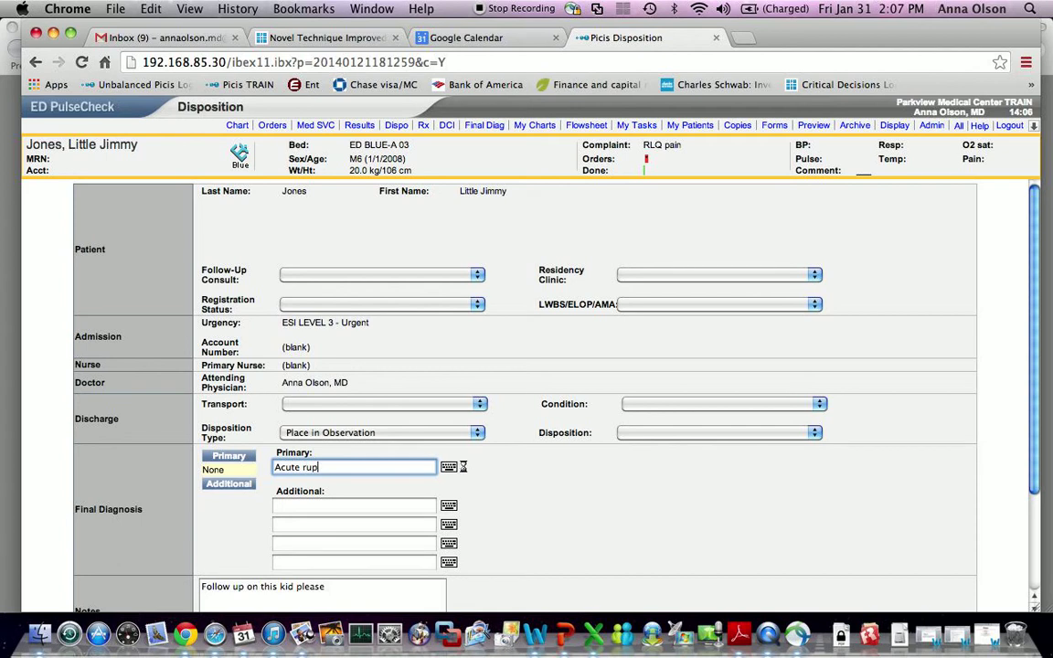
pyautogui.write('tured appendicitis')
pyautogui.press('Tab')
pyautogui.write('Deydration')
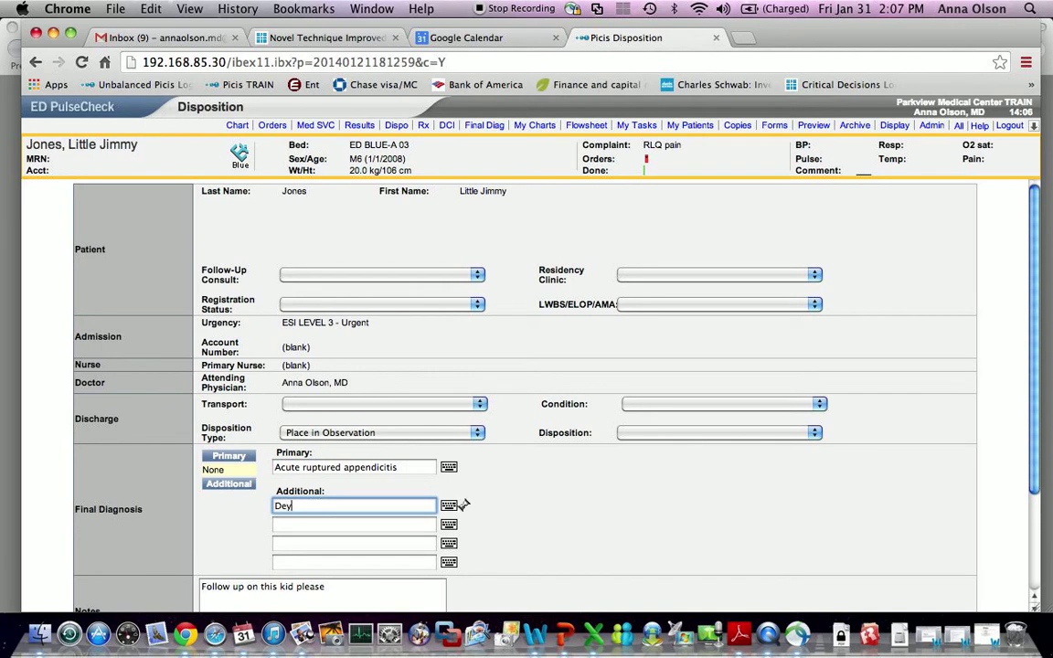
# Change the disposition type to Admit to Inpatient and enter the disposition with the notes cleared
pyautogui.click(409, 433)
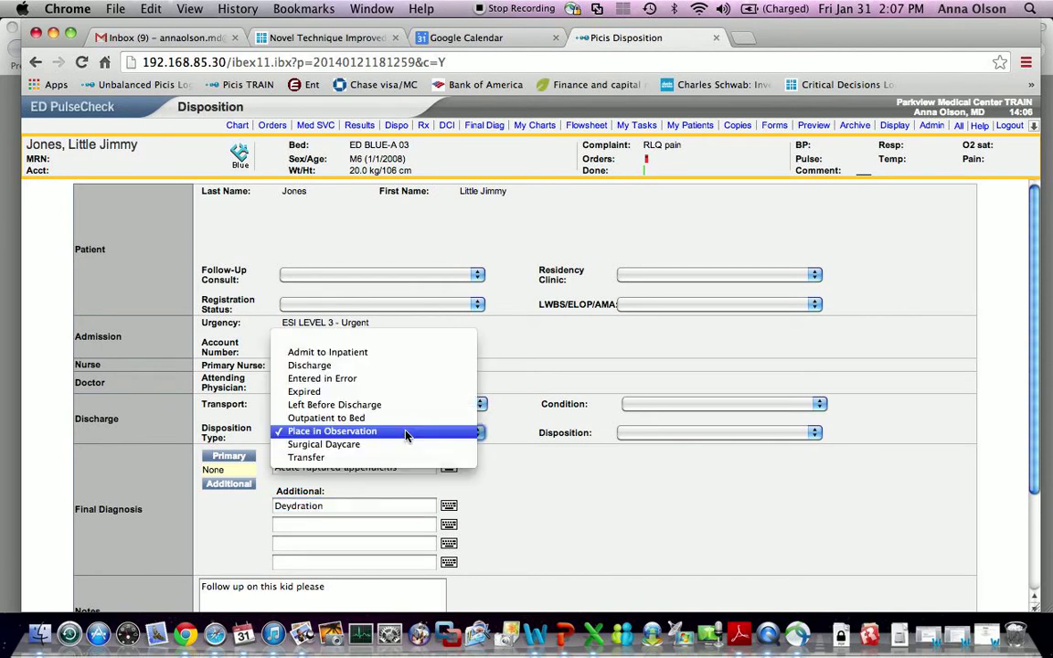
pyautogui.click(396, 354)
pyautogui.scroll(-5, 714, 511)
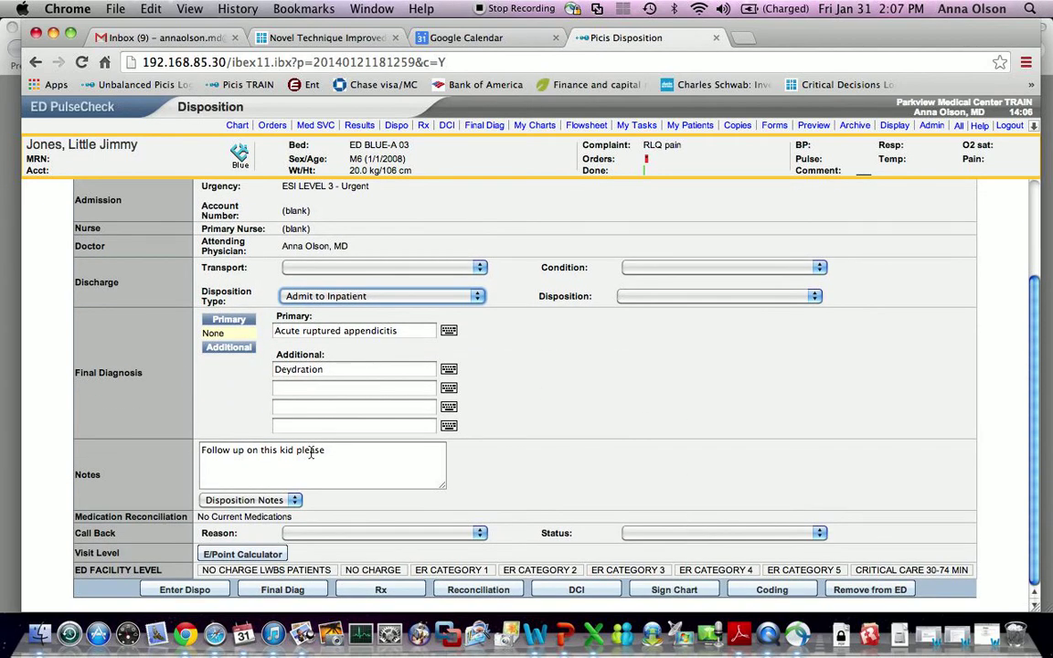
pyautogui.doubleClick(339, 452)
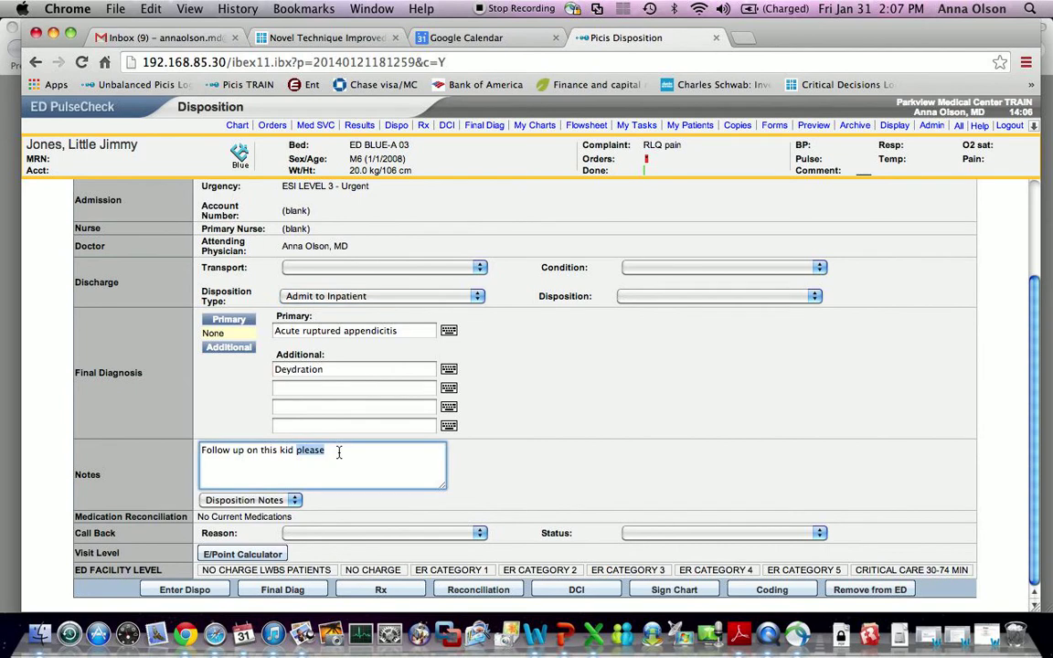
pyautogui.tripleClick(338, 452)
pyautogui.press('BackSpace')
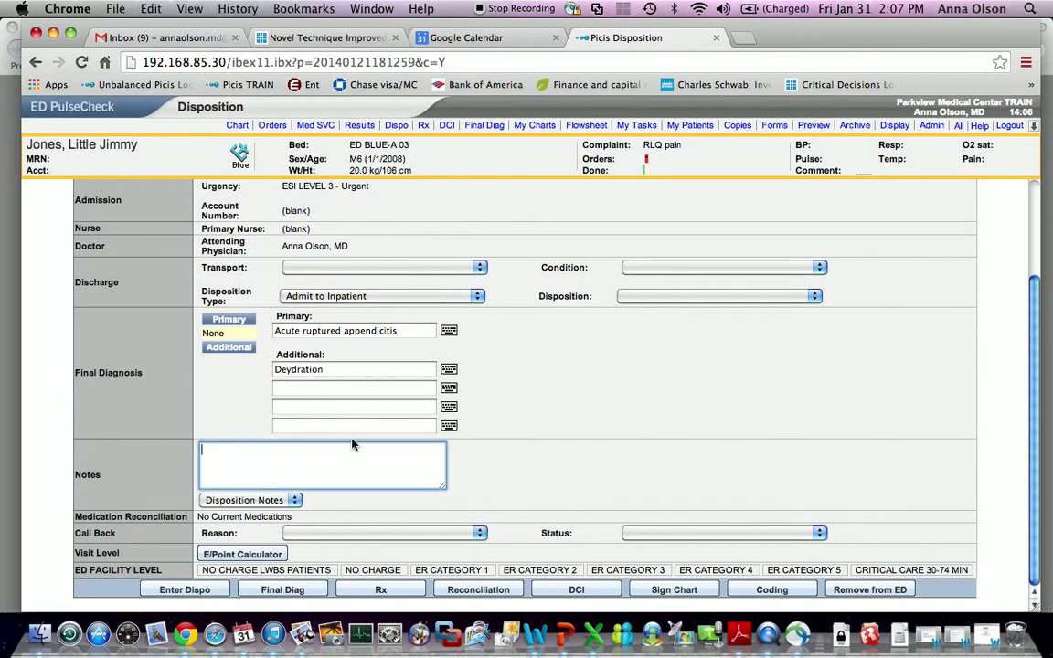
pyautogui.click(183, 589)
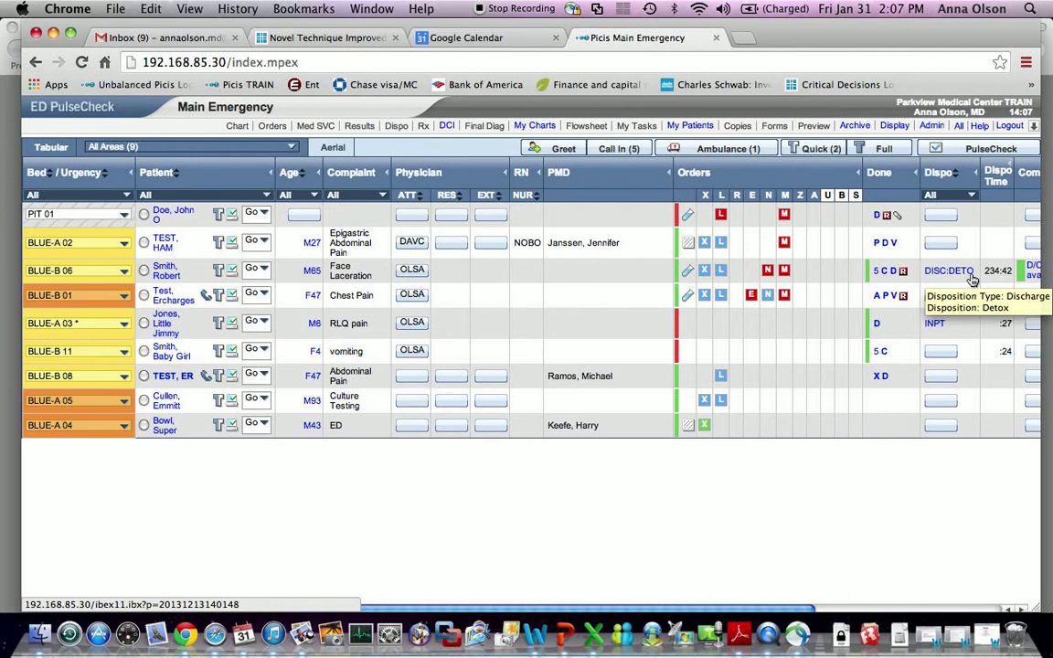
# Reopen the BLUE-A 03 patient's disposition form and enter it with condition FAIR and disposition OR
pyautogui.click(936, 324)
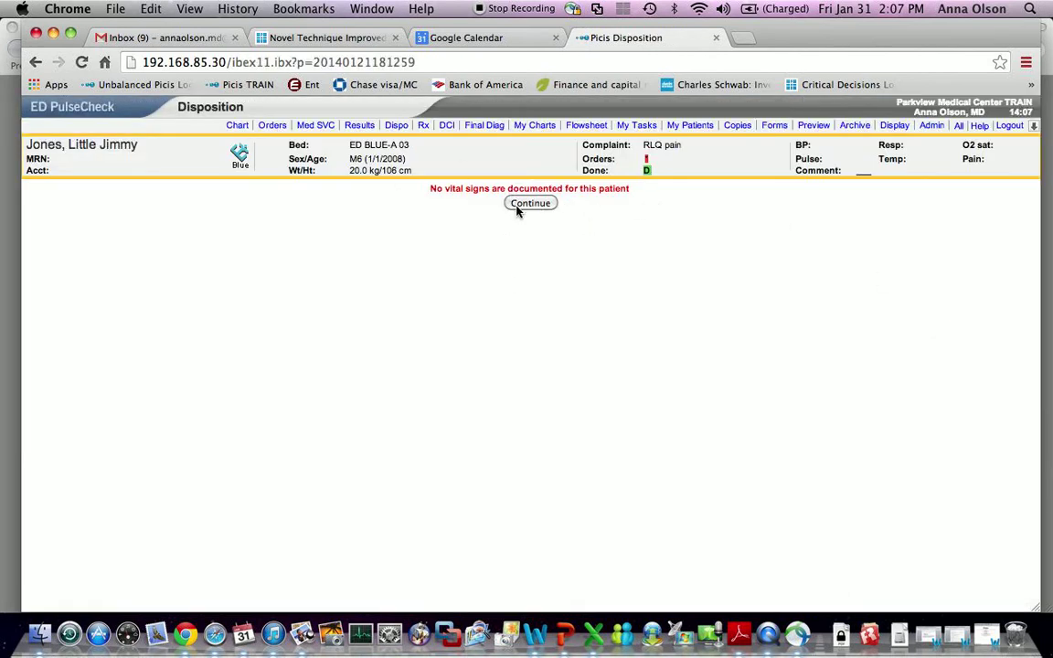
pyautogui.click(529, 202)
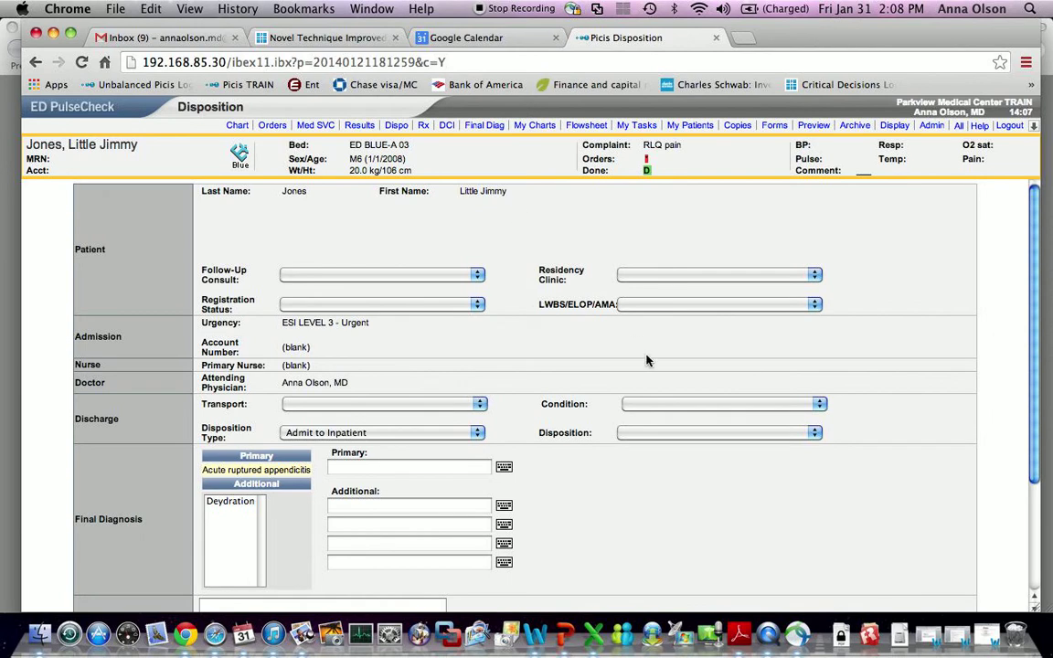
pyautogui.click(642, 410)
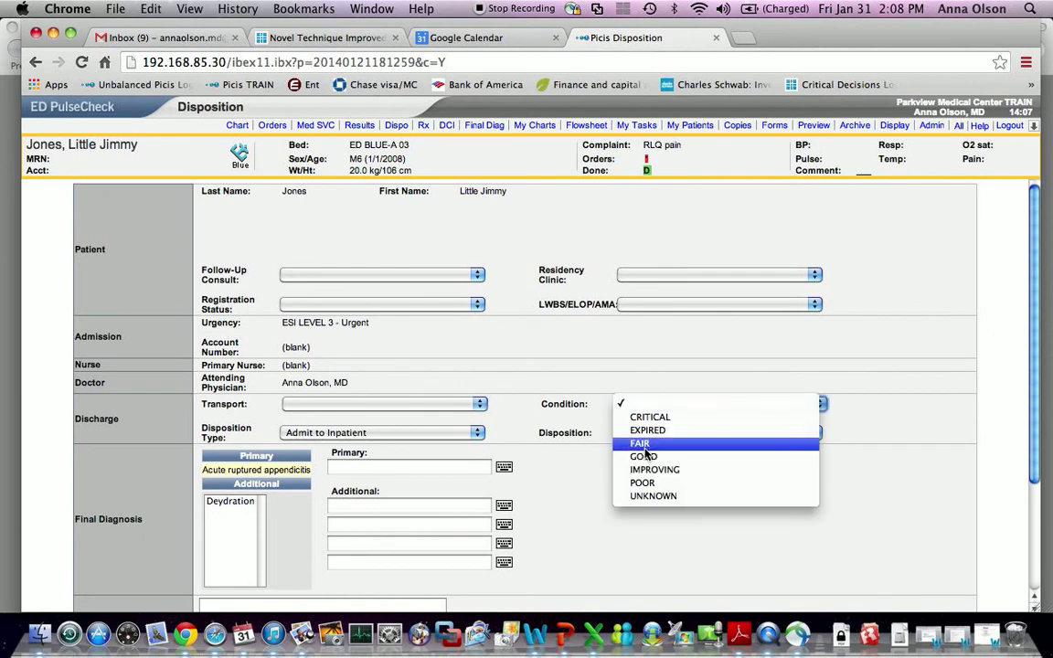
pyautogui.click(645, 455)
pyautogui.click(651, 433)
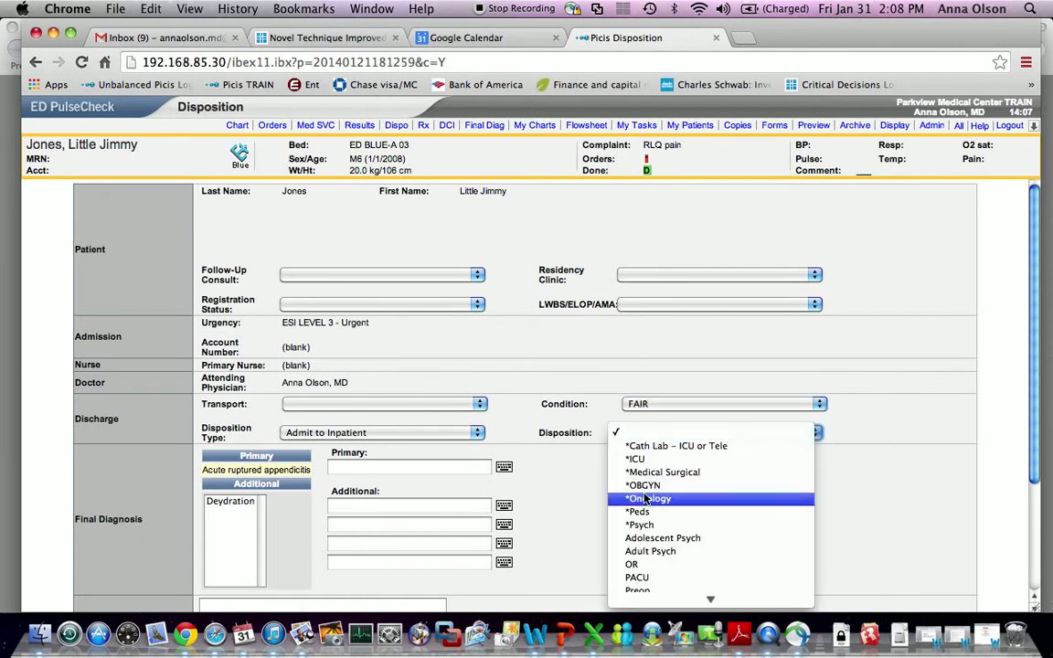
pyautogui.click(644, 565)
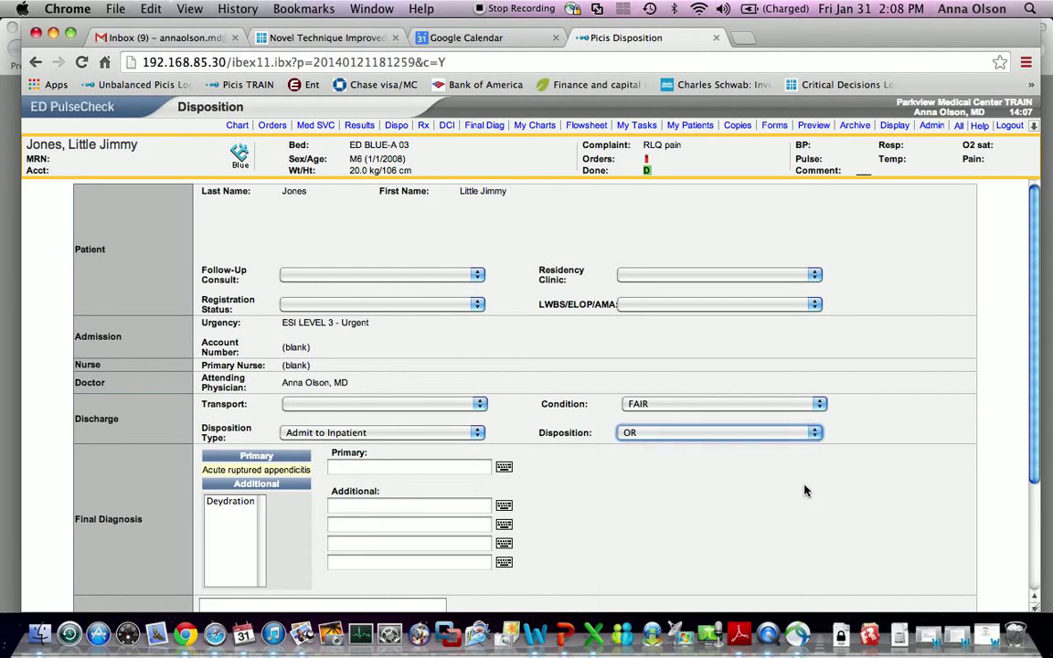
pyautogui.scroll(-3, 800, 510)
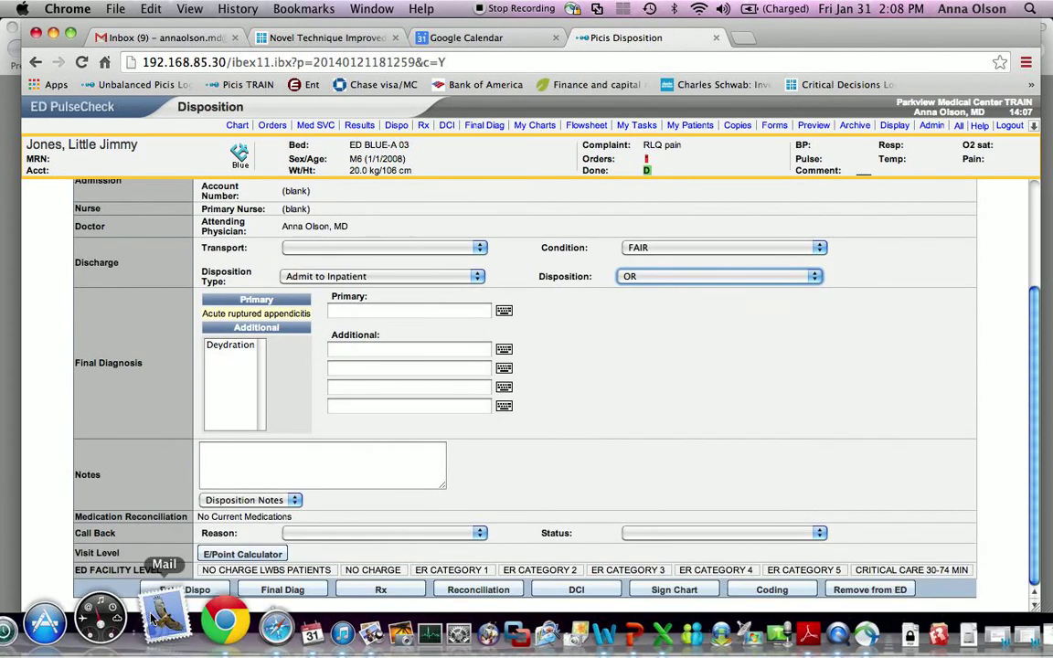
pyautogui.click(182, 590)
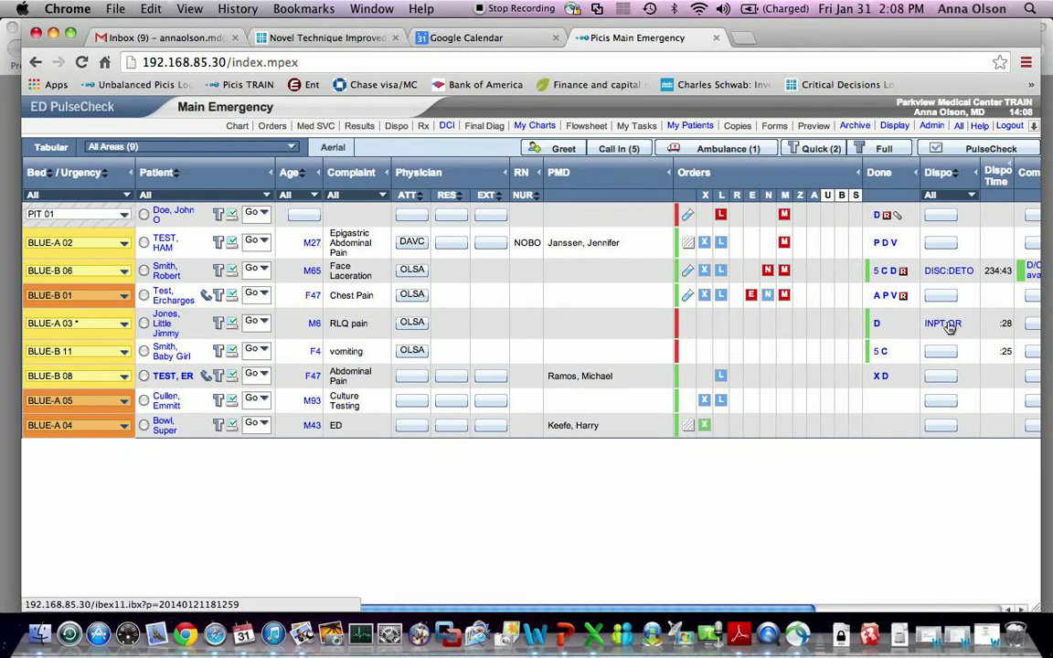
# Add the predefined comment "Ready for Admit" to the BLUE-A 03 patient and check it on the tracking board
pyautogui.hscroll(5, 880, 573)
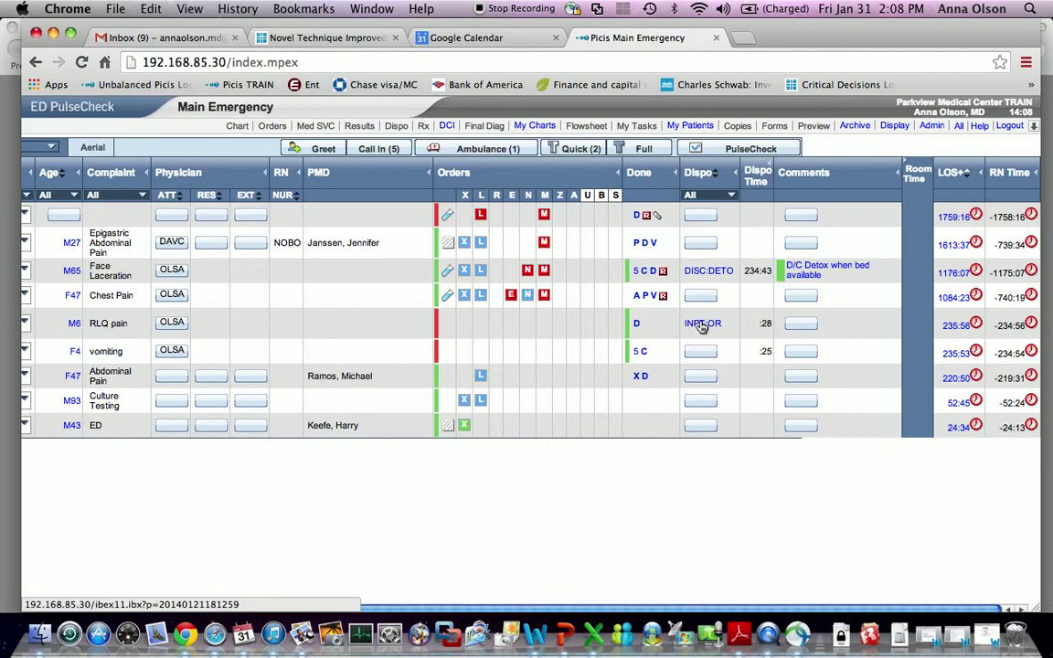
pyautogui.click(804, 326)
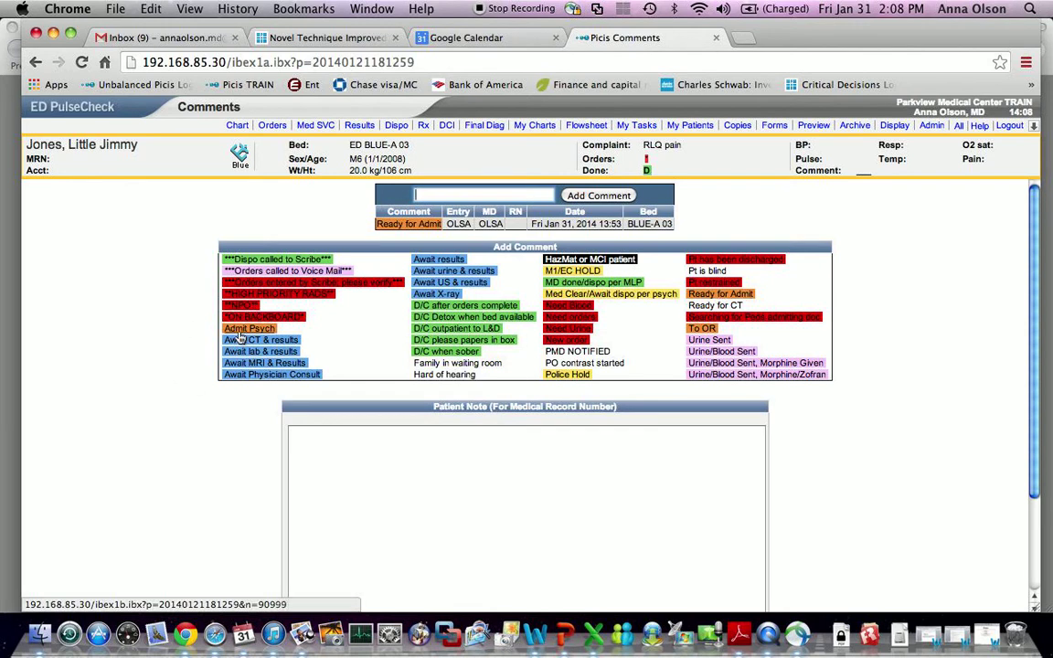
pyautogui.click(731, 299)
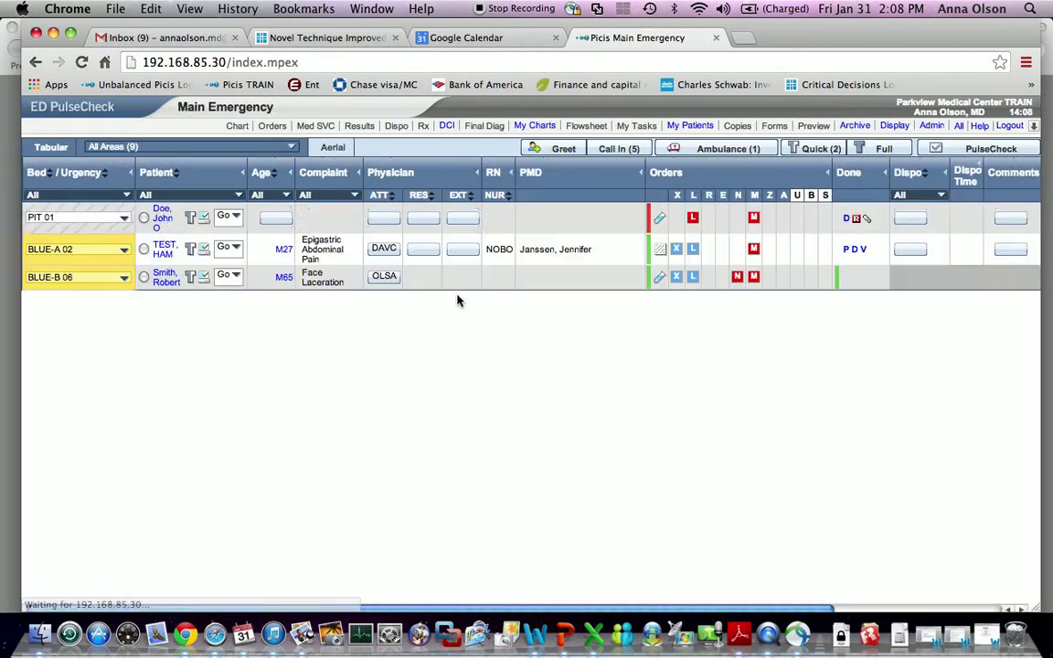
pyautogui.hscroll(5, 822, 411)
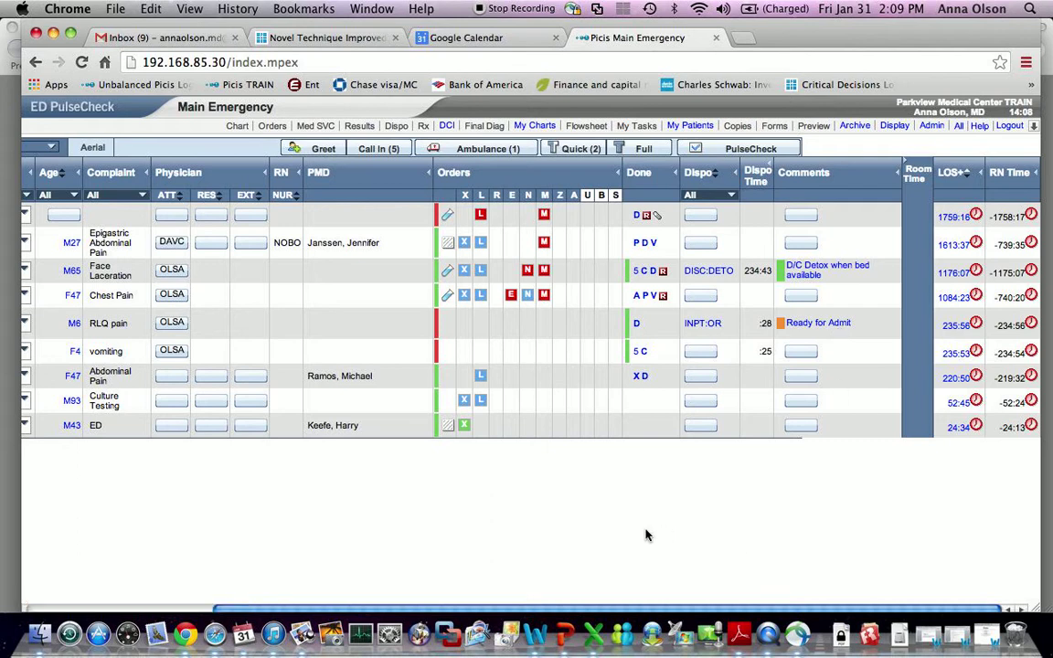
# Open the disposition form of the patient in bed BLUE-B 11 and set the follow-up consult to SCEMA QA Nurse
pyautogui.hscroll(-10, 487, 530)
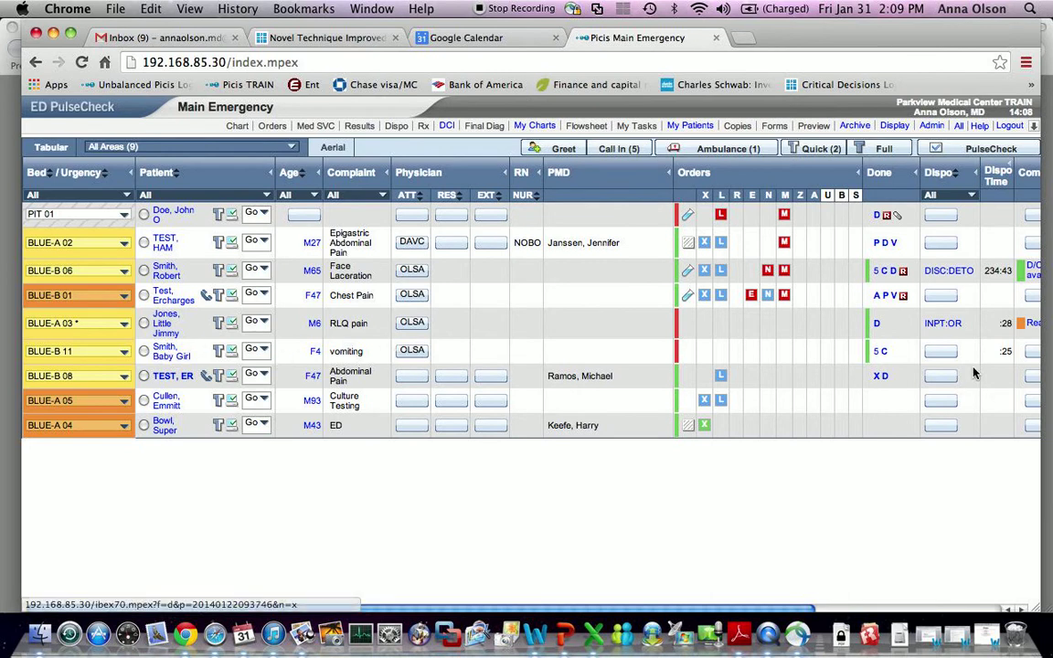
pyautogui.click(938, 355)
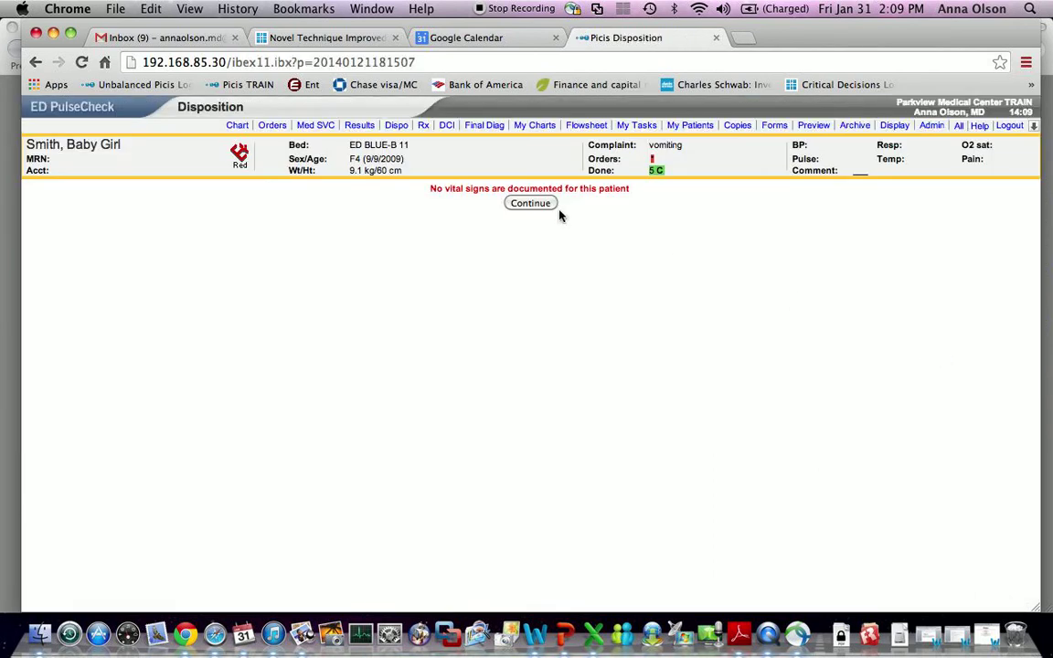
pyautogui.click(549, 205)
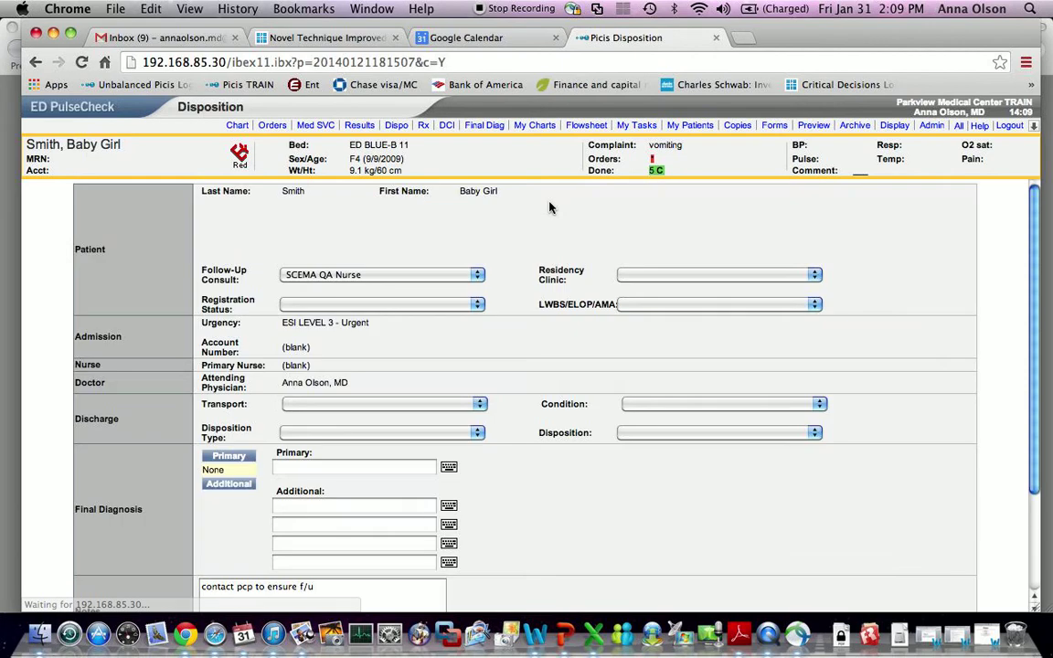
pyautogui.click(399, 273)
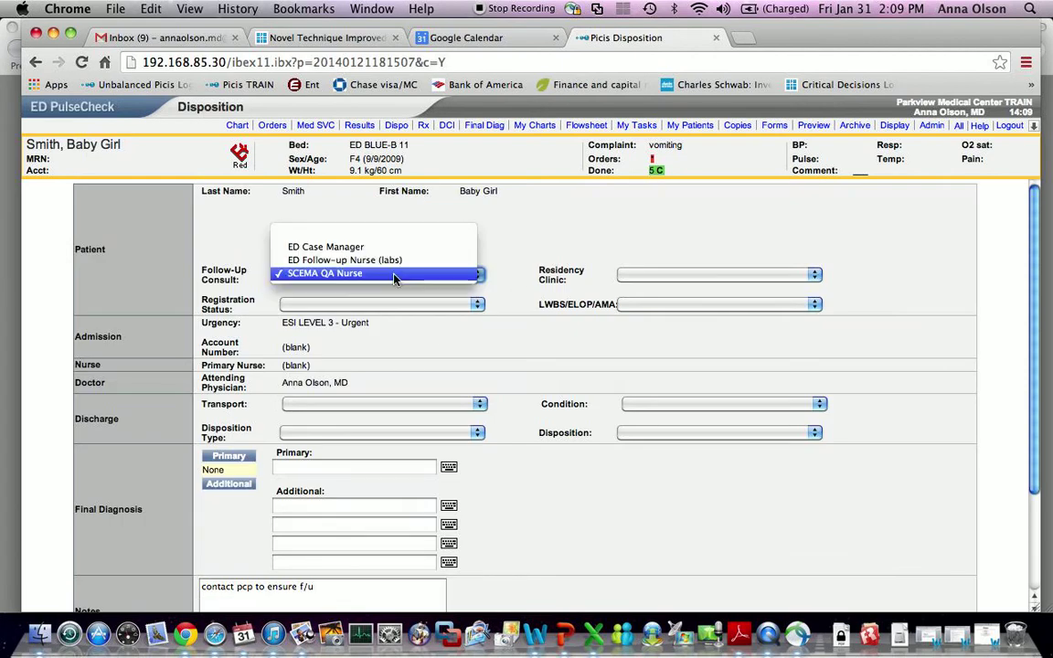
pyautogui.click(397, 237)
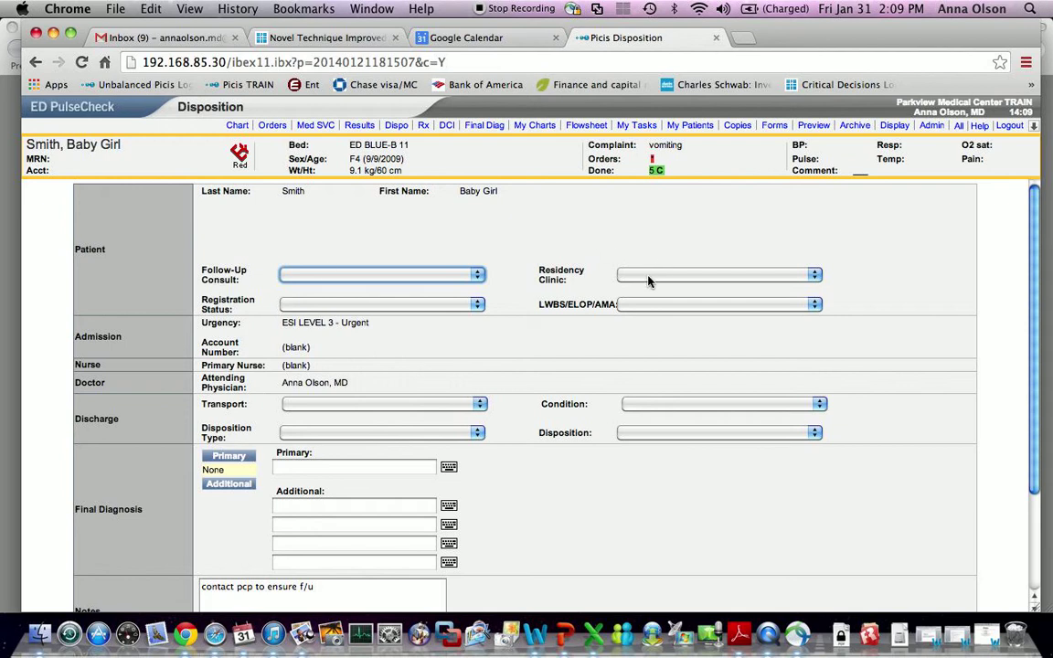
pyautogui.click(448, 277)
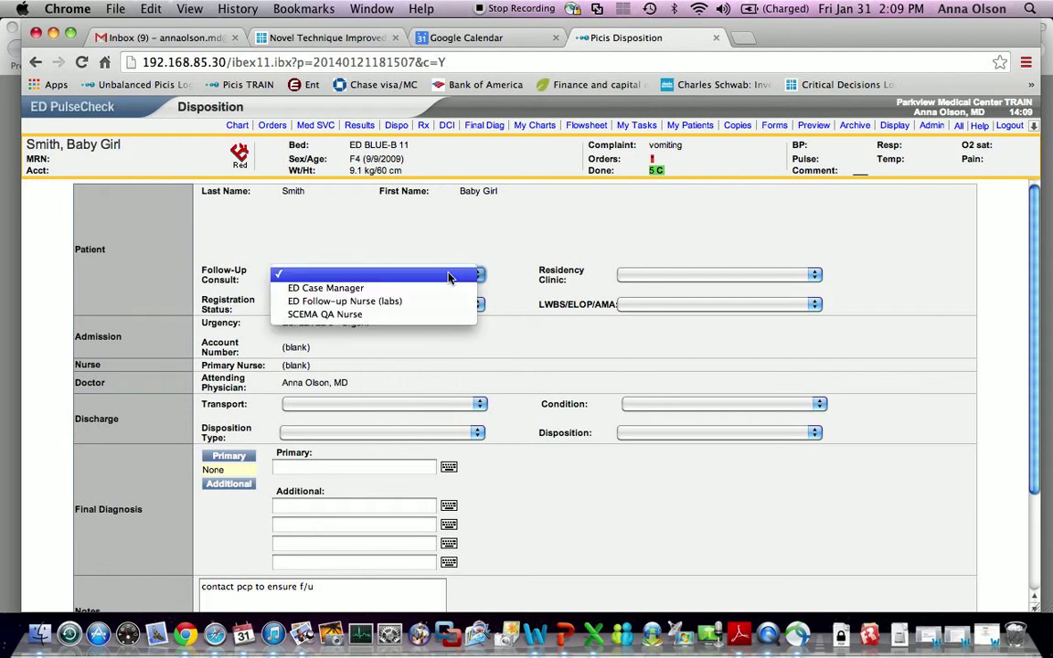
pyautogui.click(386, 315)
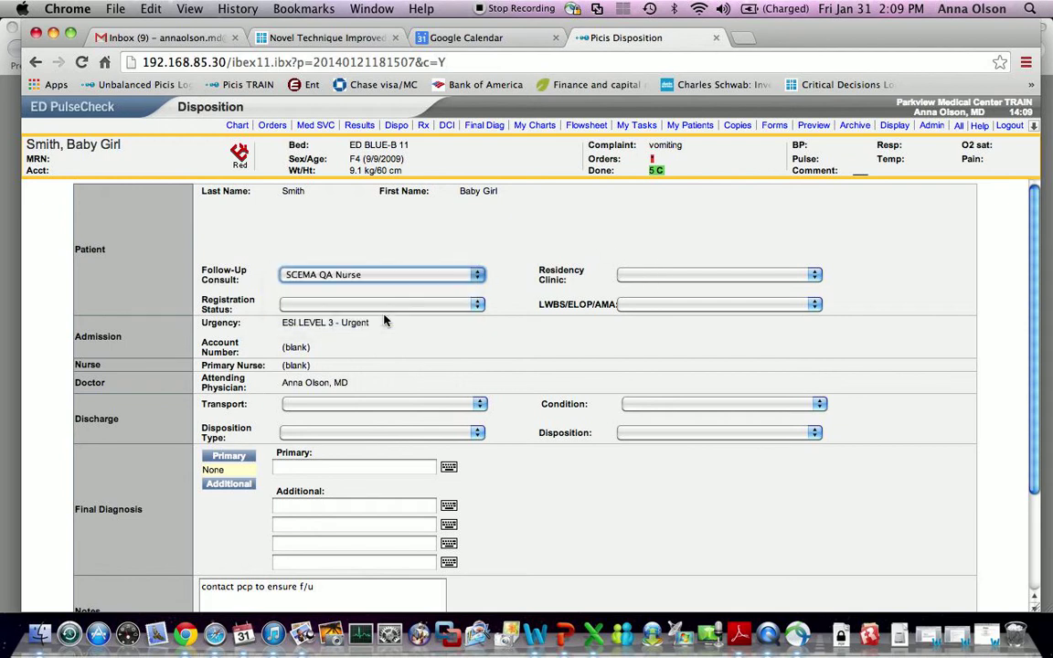
pyautogui.click(629, 277)
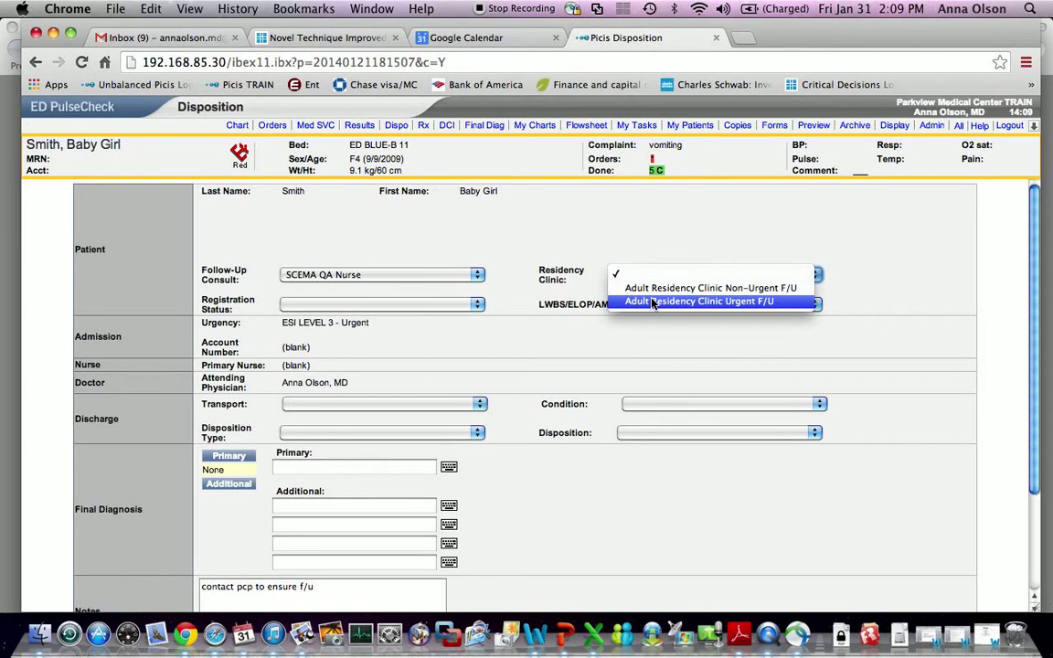
pyautogui.click(678, 253)
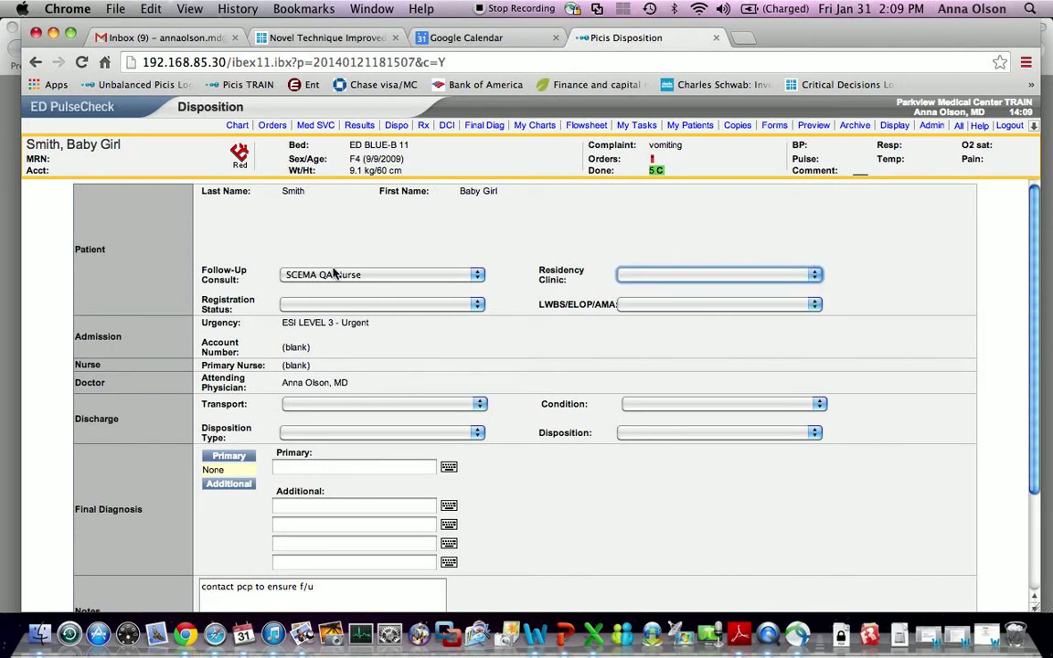
pyautogui.scroll(-3, 345, 347)
pyautogui.click(340, 457)
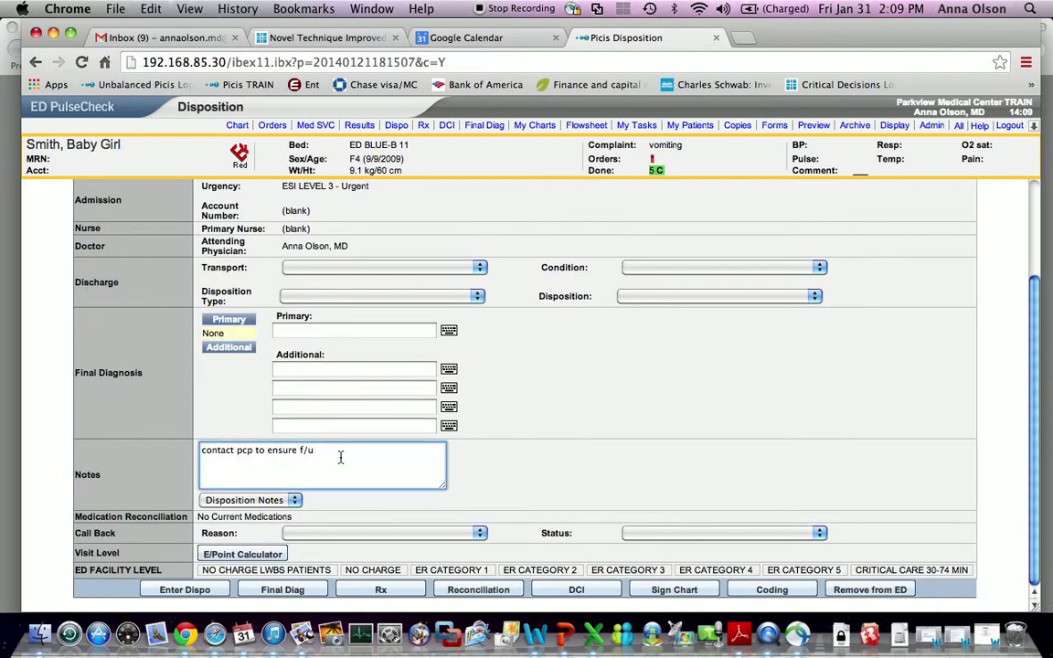
pyautogui.click(202, 452)
pyautogui.write('Add')
pyautogui.press('BackSpace')
pyautogui.press('BackSpace')
pyautogui.press('BackSpace')
pyautogui.scroll(3, 296, 483)
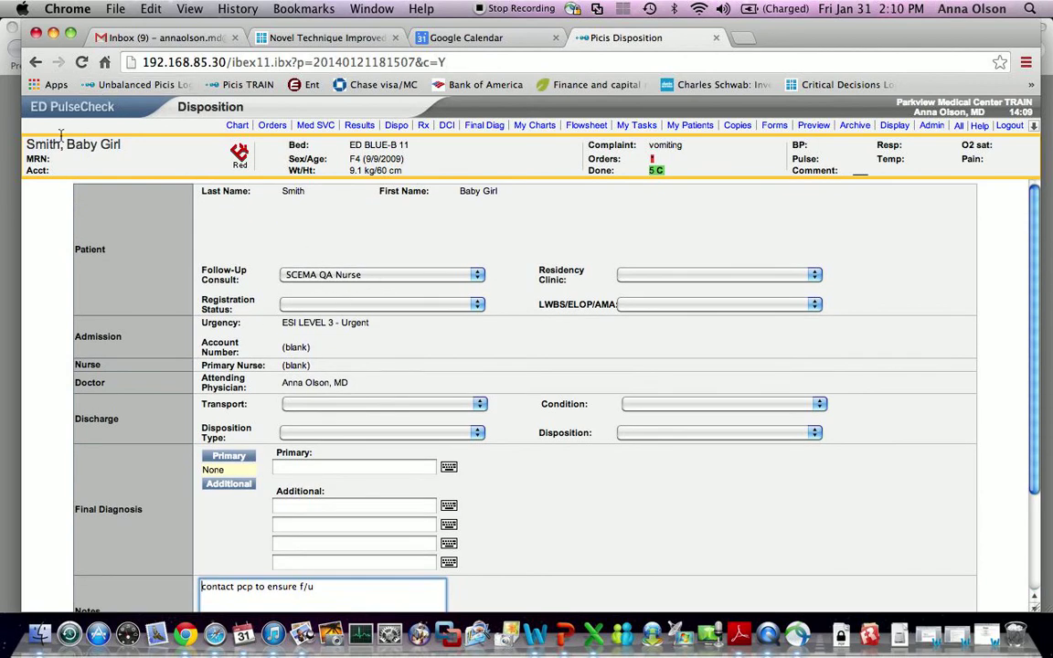
pyautogui.scroll(-5, 388, 362)
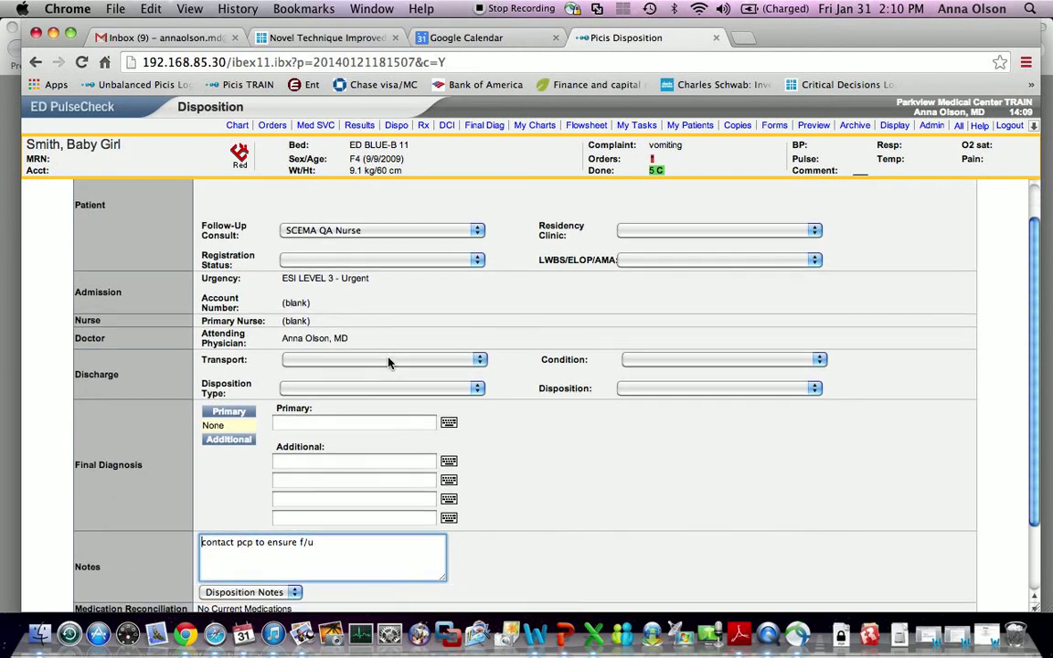
pyautogui.click(358, 477)
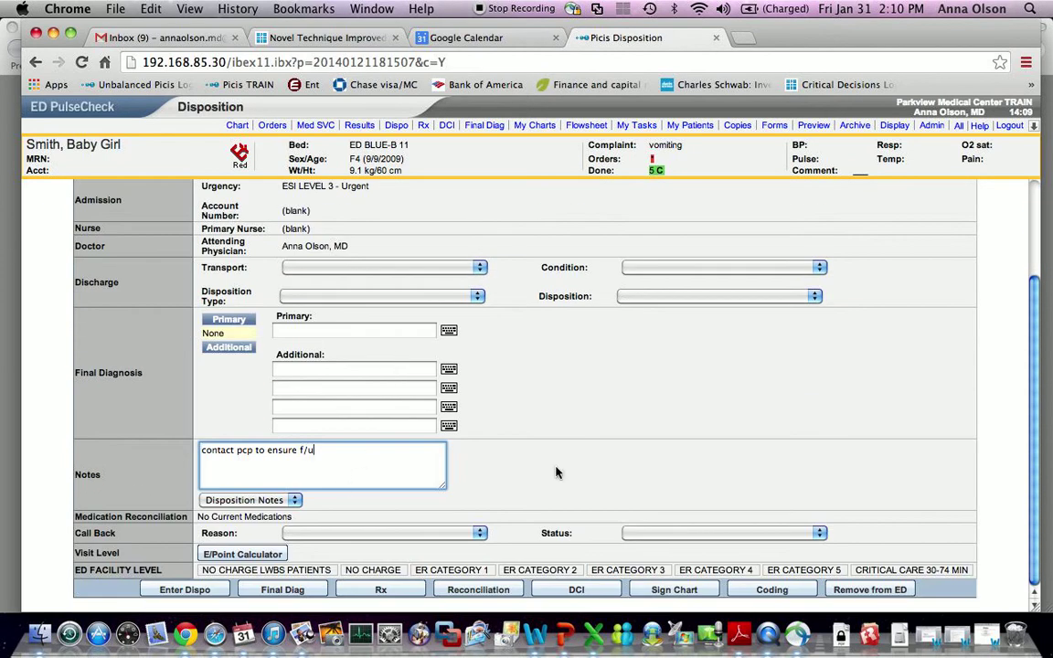
# Set the residency clinic to Adult Residency Clinic Non-Urgent F/U and clear the follow-up consult
pyautogui.scroll(5, 605, 419)
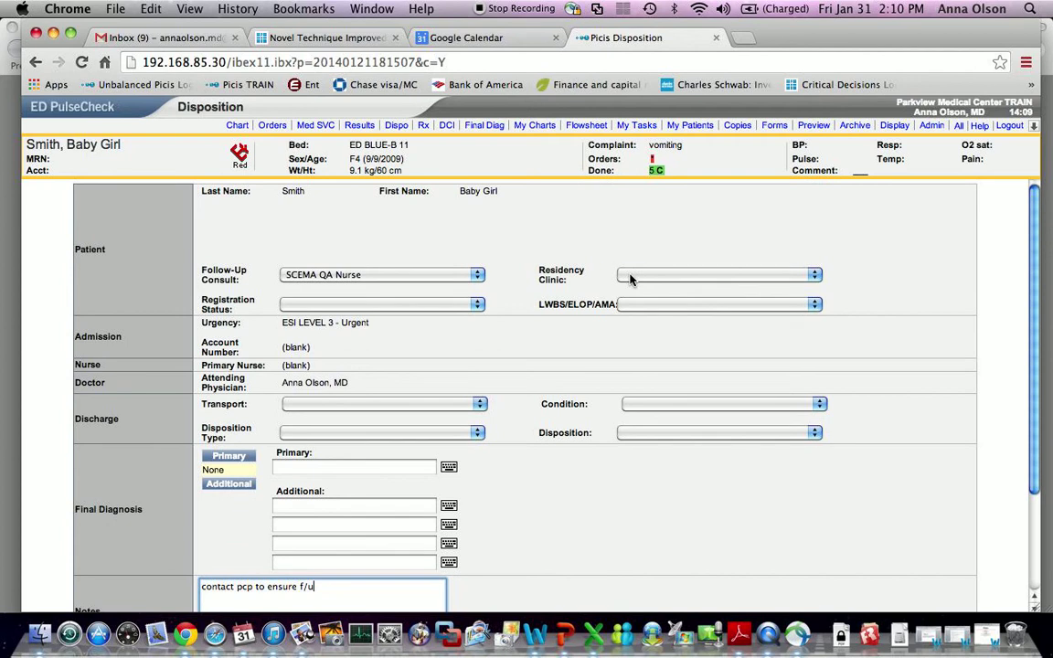
pyautogui.click(629, 279)
pyautogui.click(583, 266)
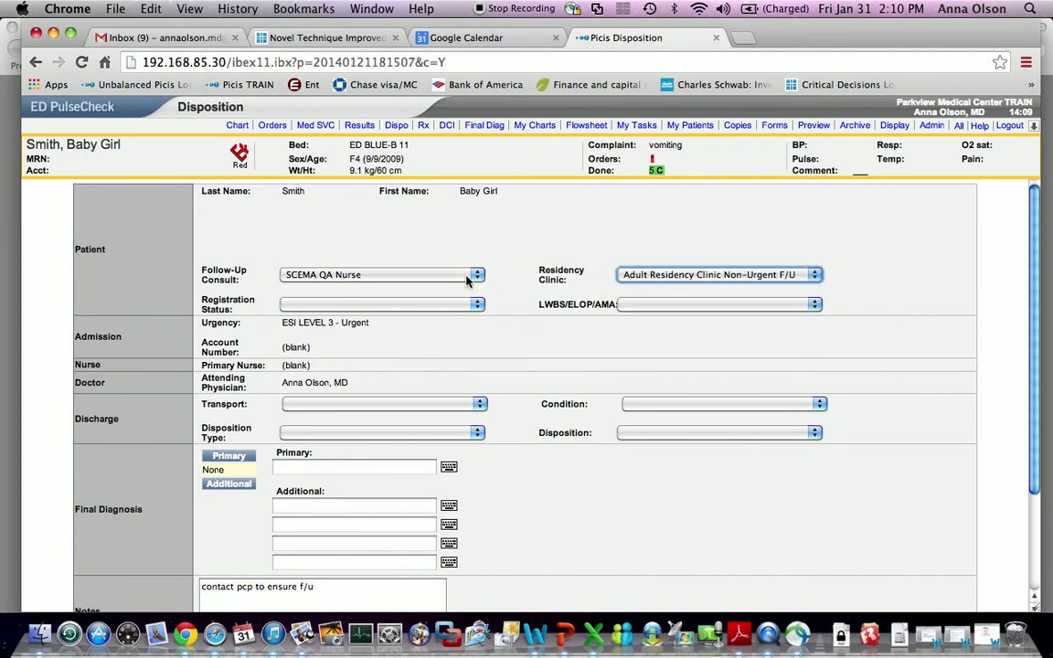
pyautogui.click(427, 274)
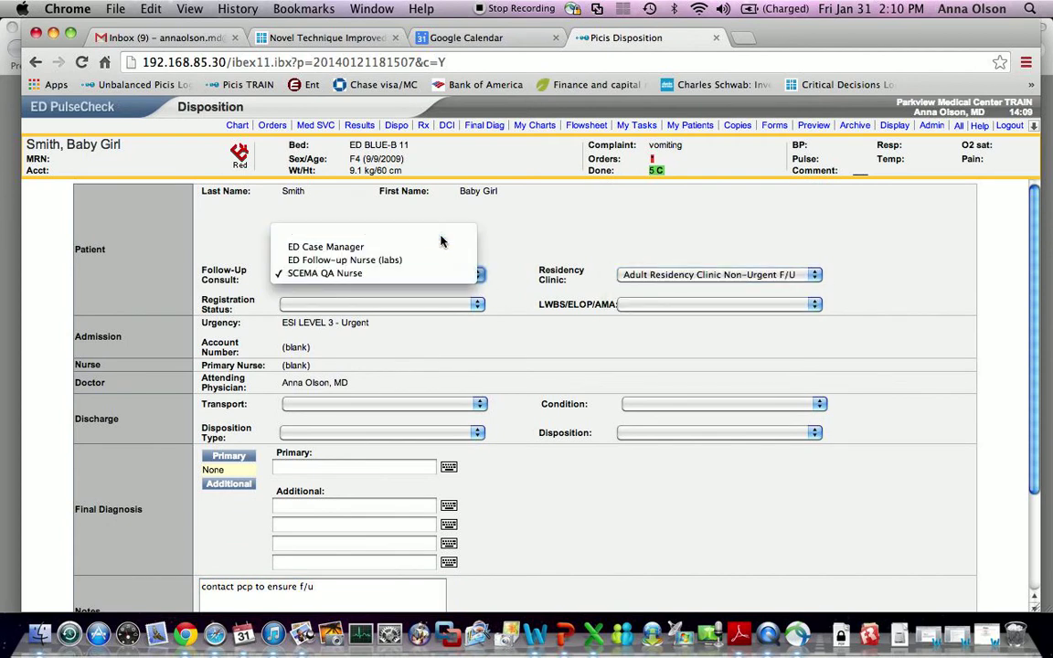
pyautogui.click(440, 238)
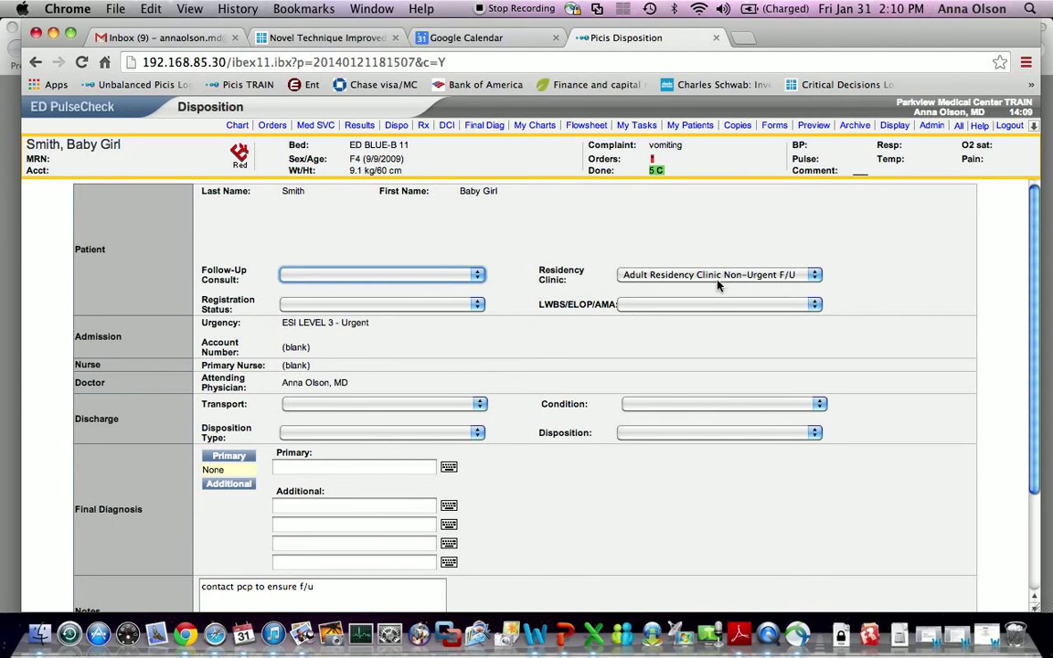
# Replace the disposition notes with "new onset DM, needs provider"
pyautogui.scroll(-3, 603, 430)
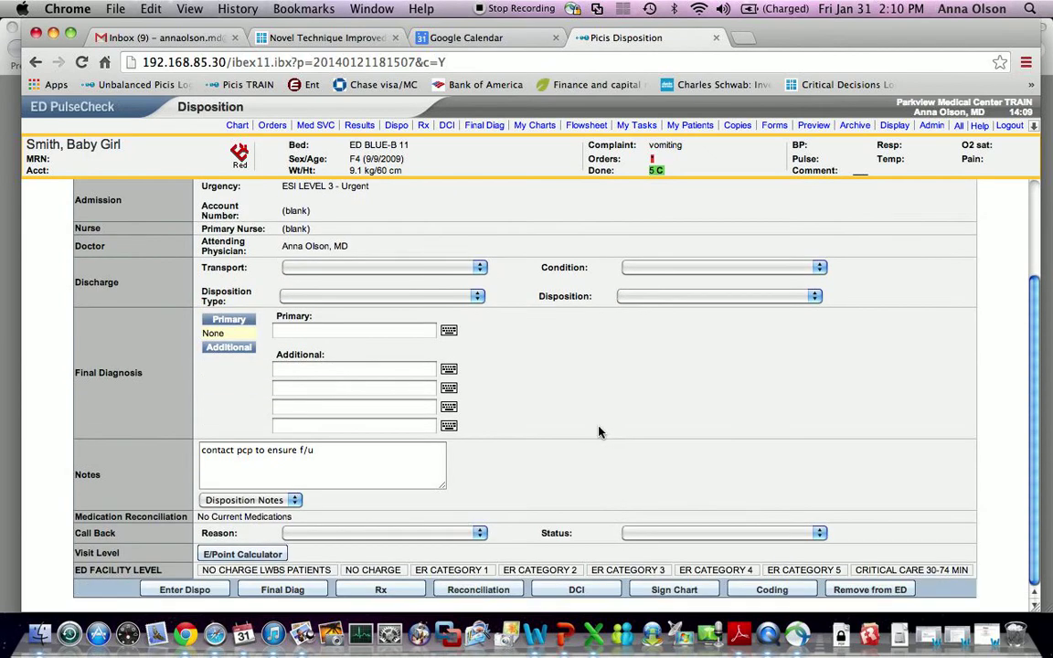
pyautogui.tripleClick(341, 451)
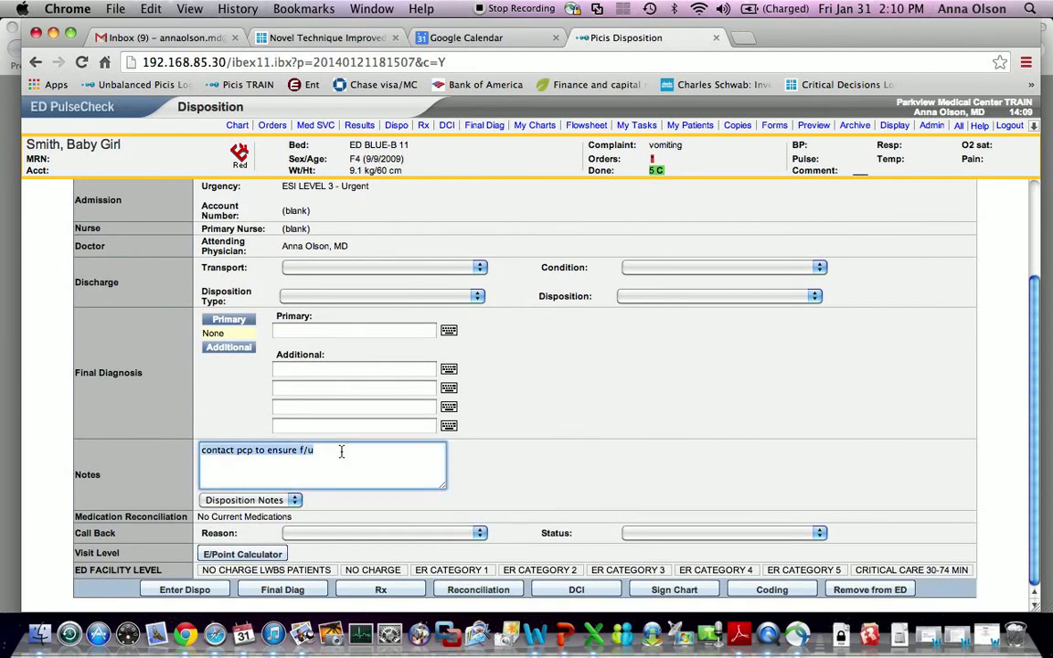
pyautogui.write('new onset DM, needs provider')
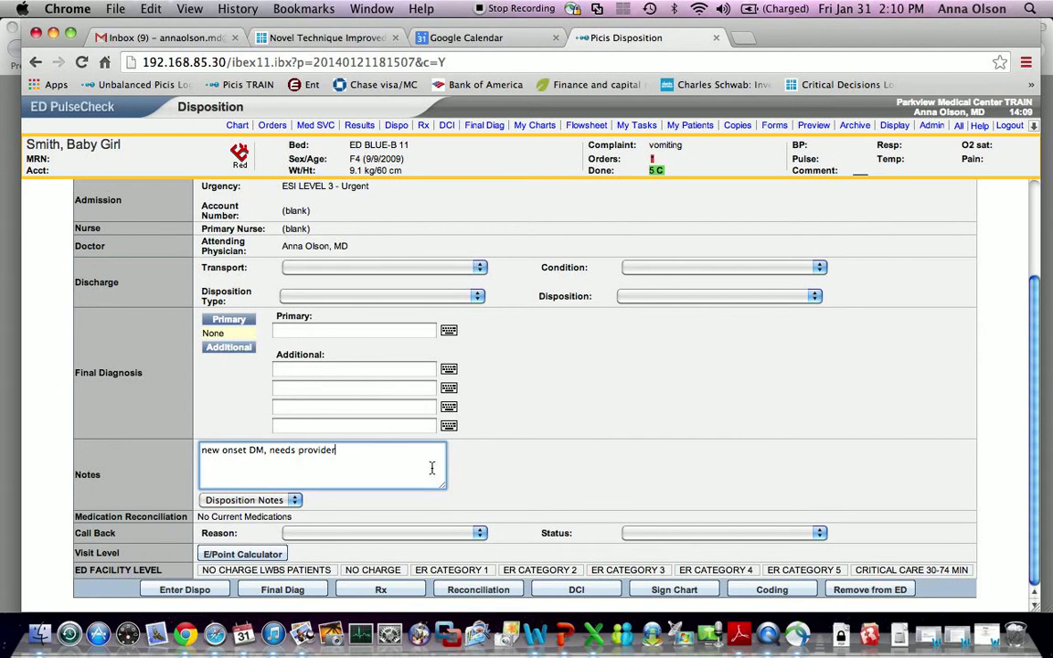
pyautogui.scroll(3, 433, 468)
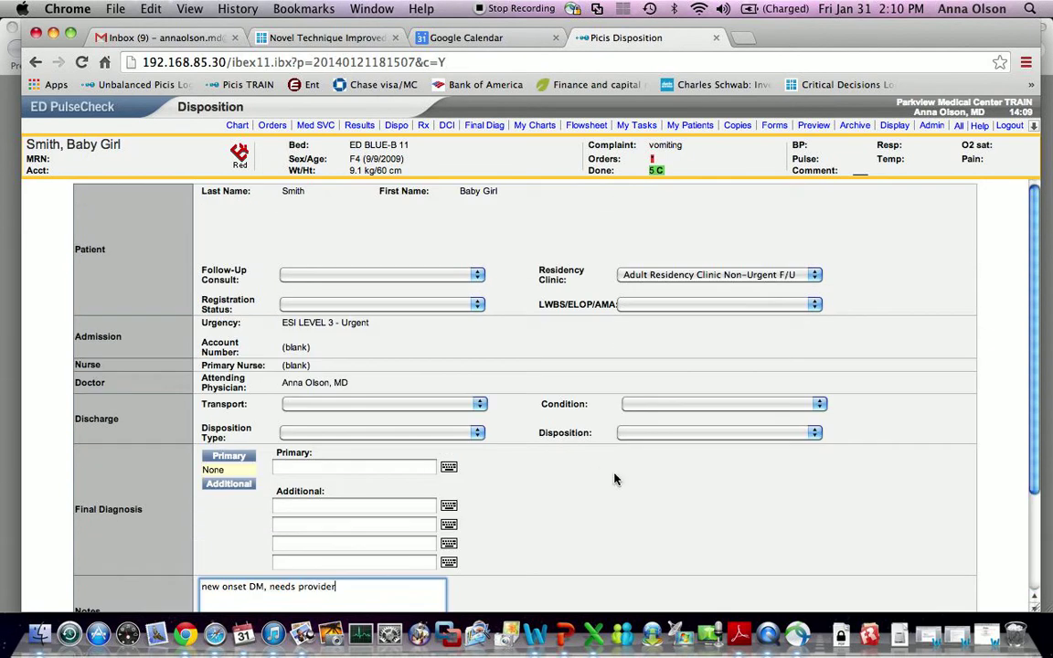
pyautogui.scroll(-3, 614, 478)
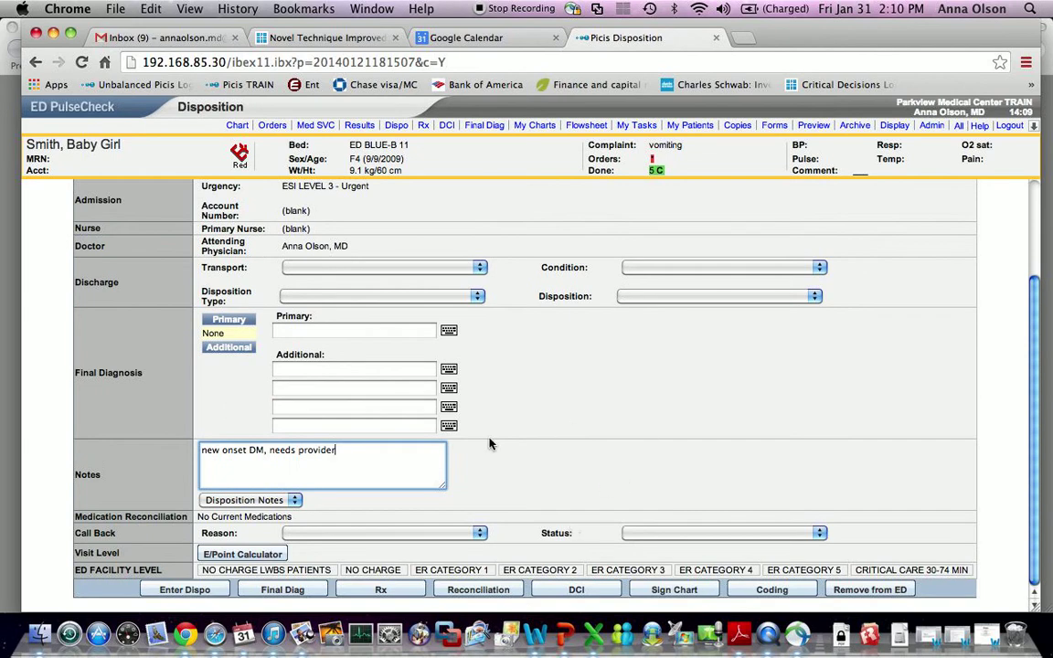
pyautogui.scroll(3, 489, 443)
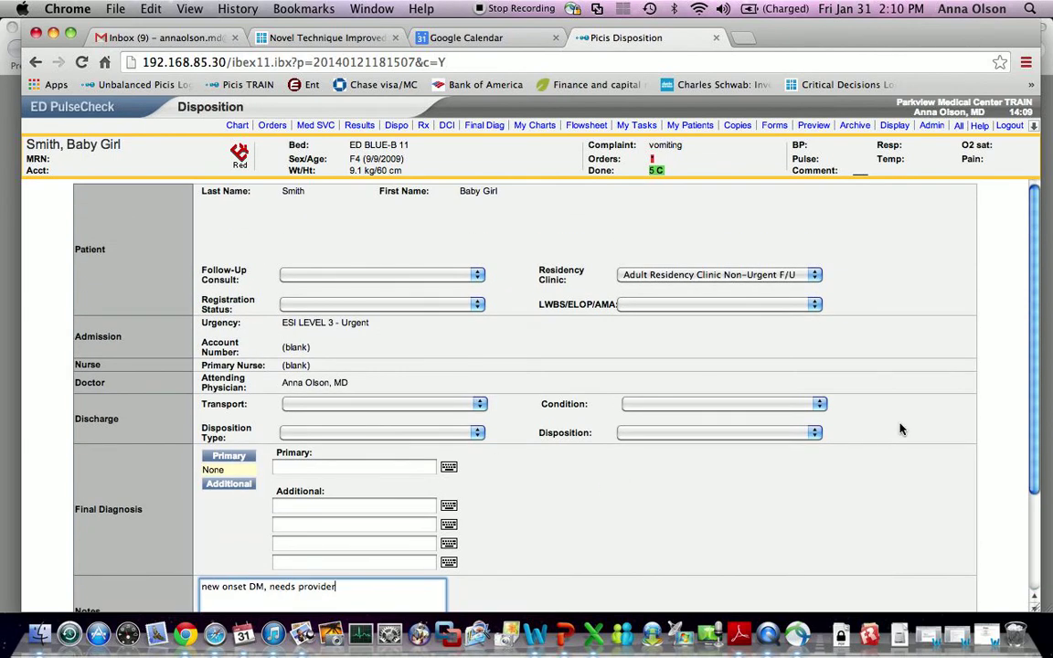
pyautogui.scroll(-2, 873, 434)
pyautogui.scroll(-1, 900, 429)
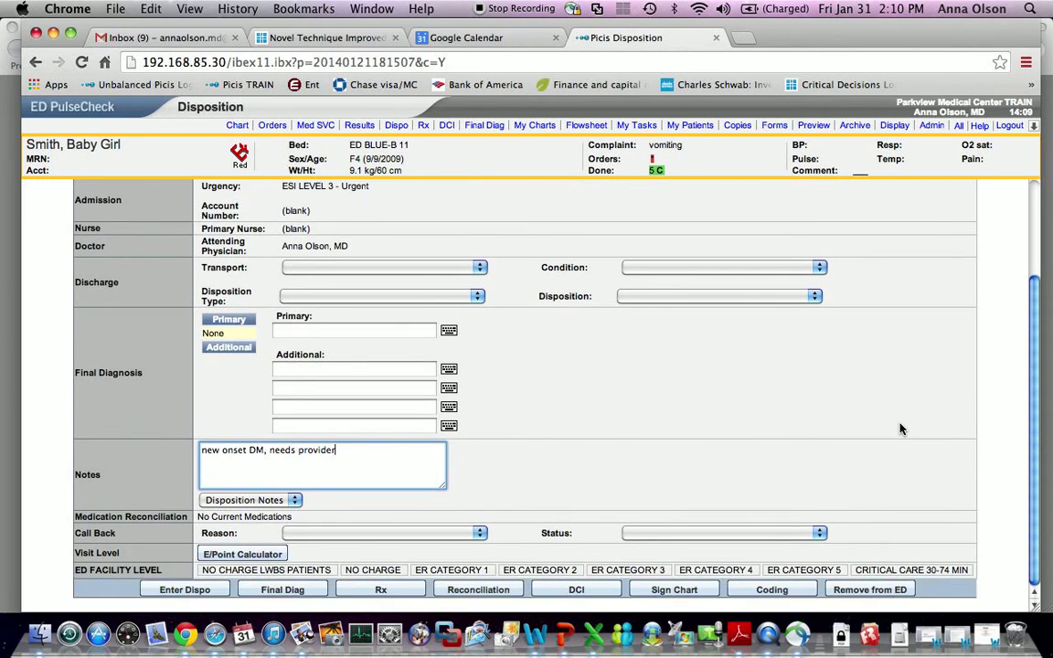
# Set the follow-up consult to SCEMA QA Nurse and clear the residency clinic selection
pyautogui.scroll(3, 698, 407)
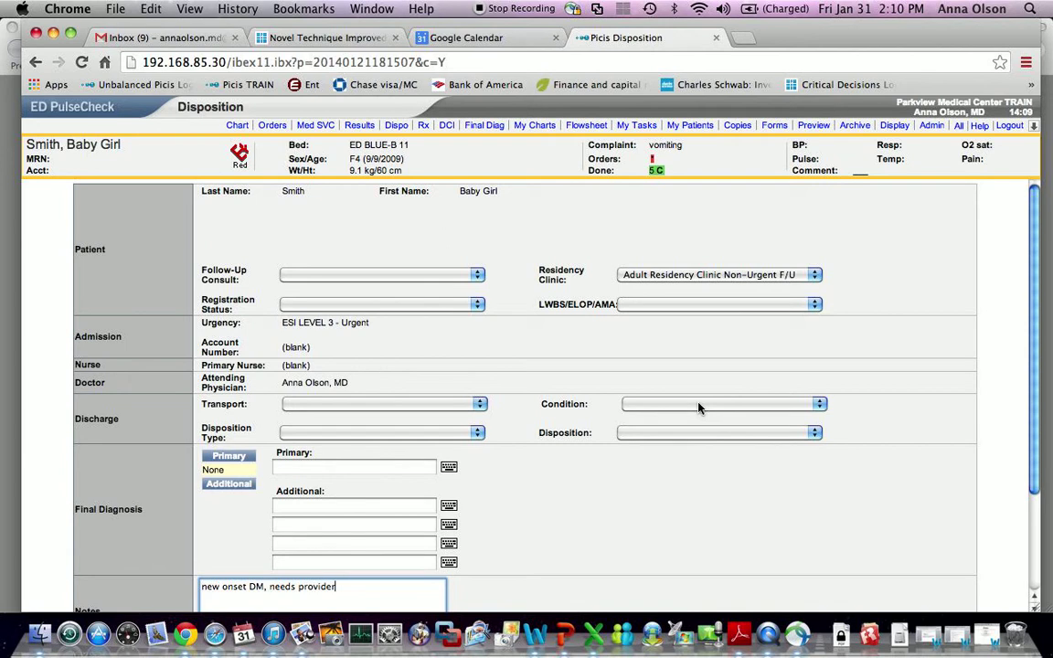
pyautogui.click(428, 275)
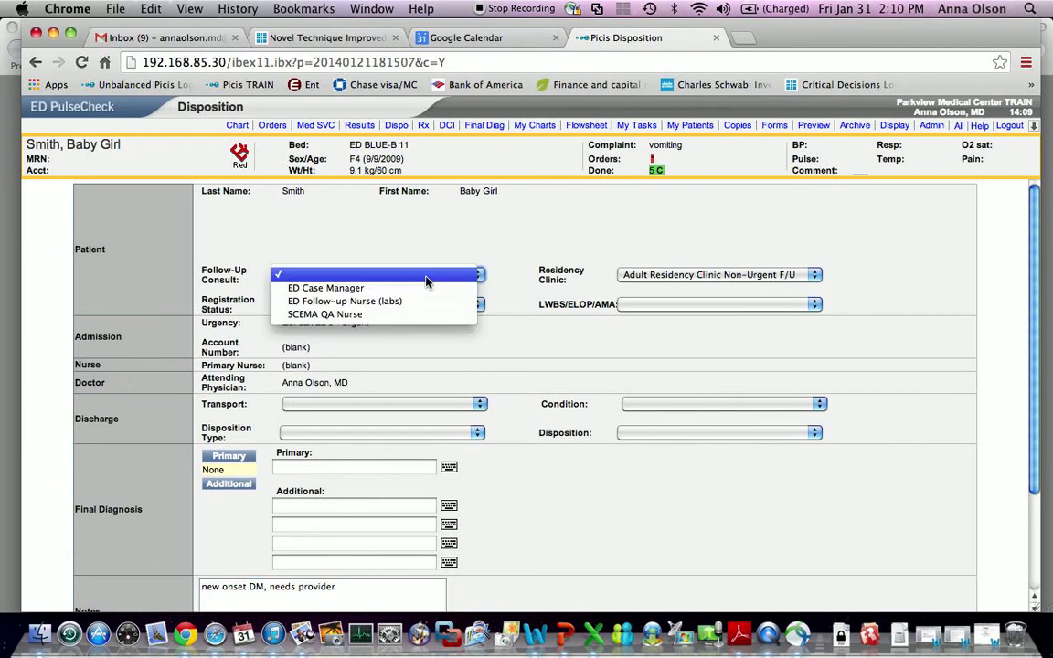
pyautogui.click(416, 314)
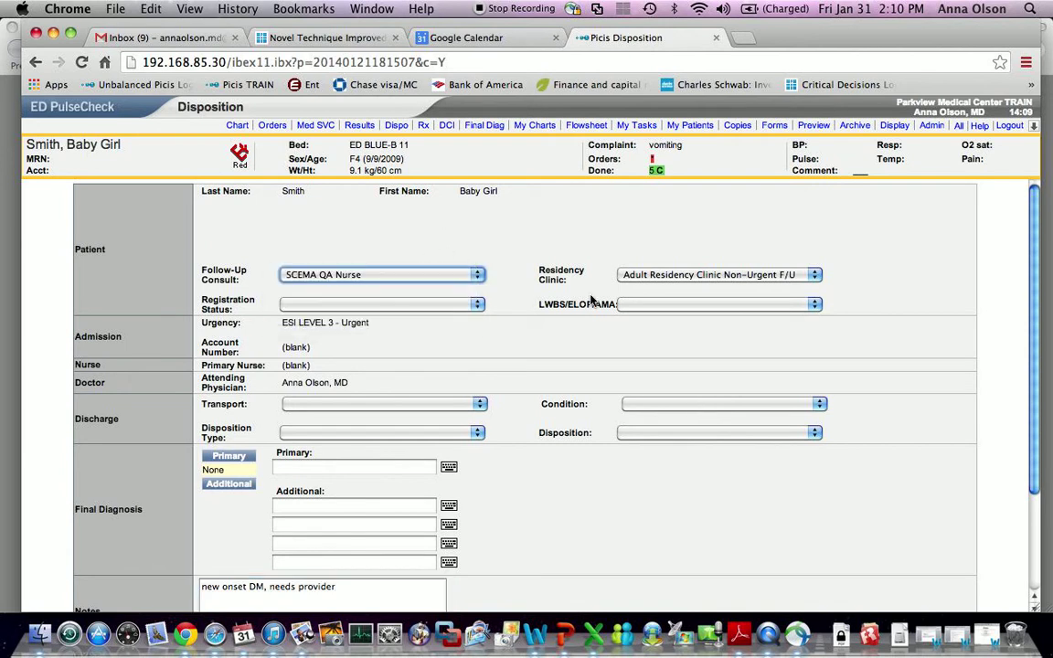
pyautogui.click(664, 275)
pyautogui.click(662, 261)
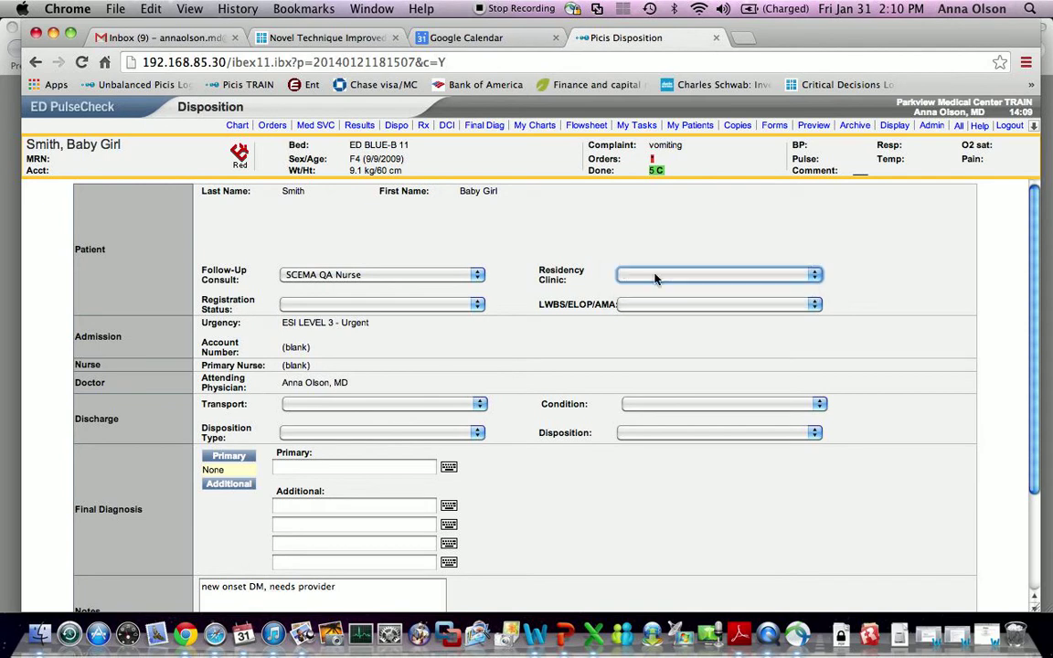
# Replace the whole content of the disposition notes with "text"
pyautogui.scroll(-1, 590, 475)
pyautogui.scroll(-2, 589, 475)
pyautogui.tripleClick(358, 465)
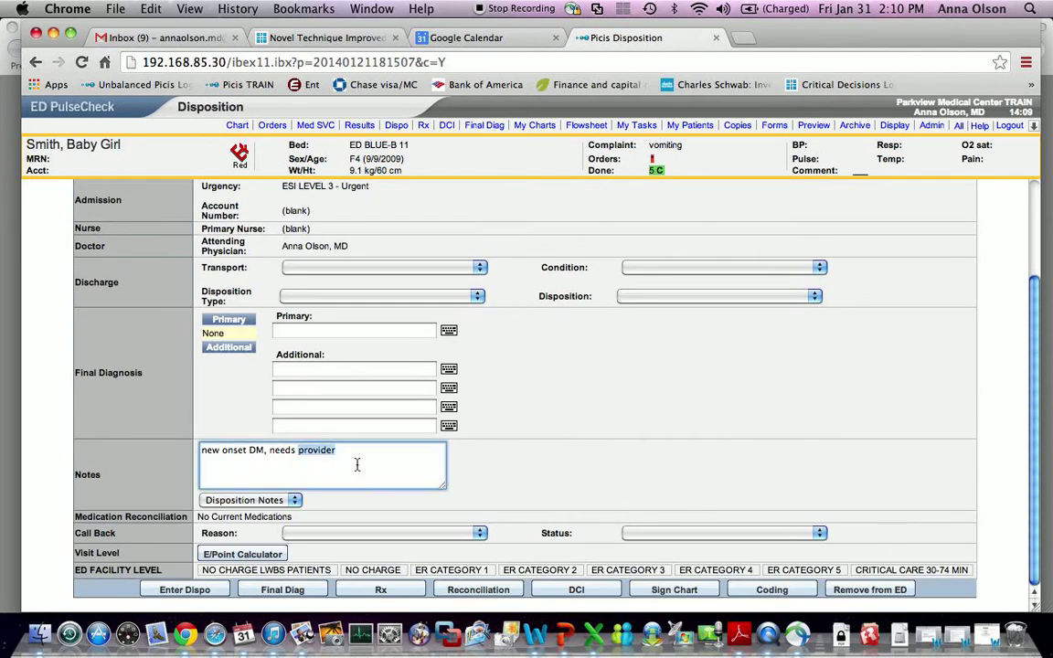
pyautogui.write('text')
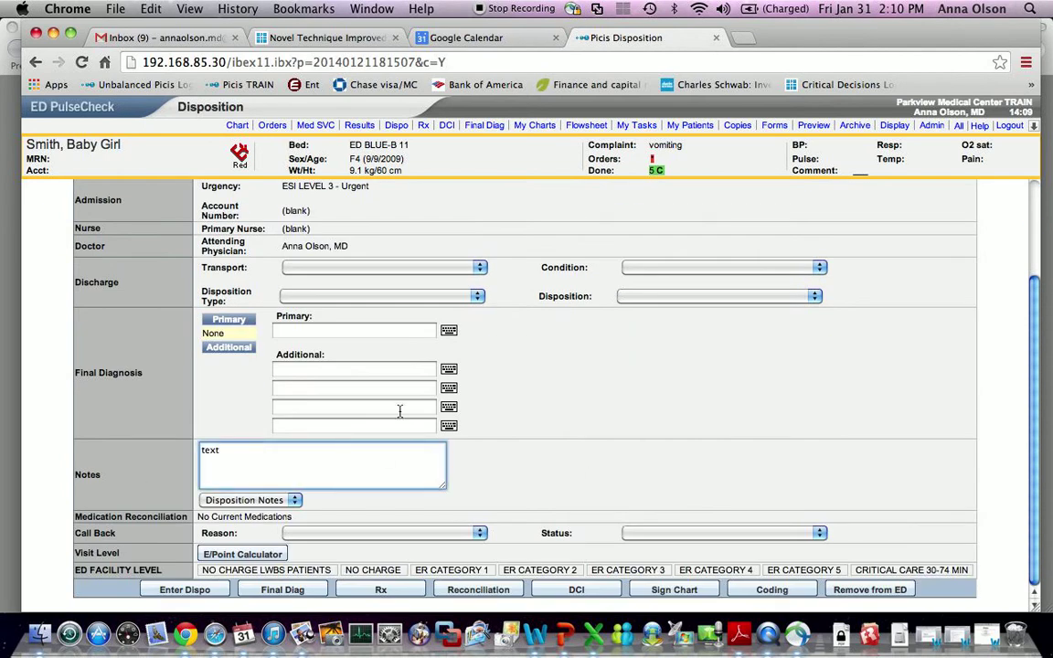
# Set the disposition type of the BLUE-B 11 patient to Discharge
pyautogui.click(321, 297)
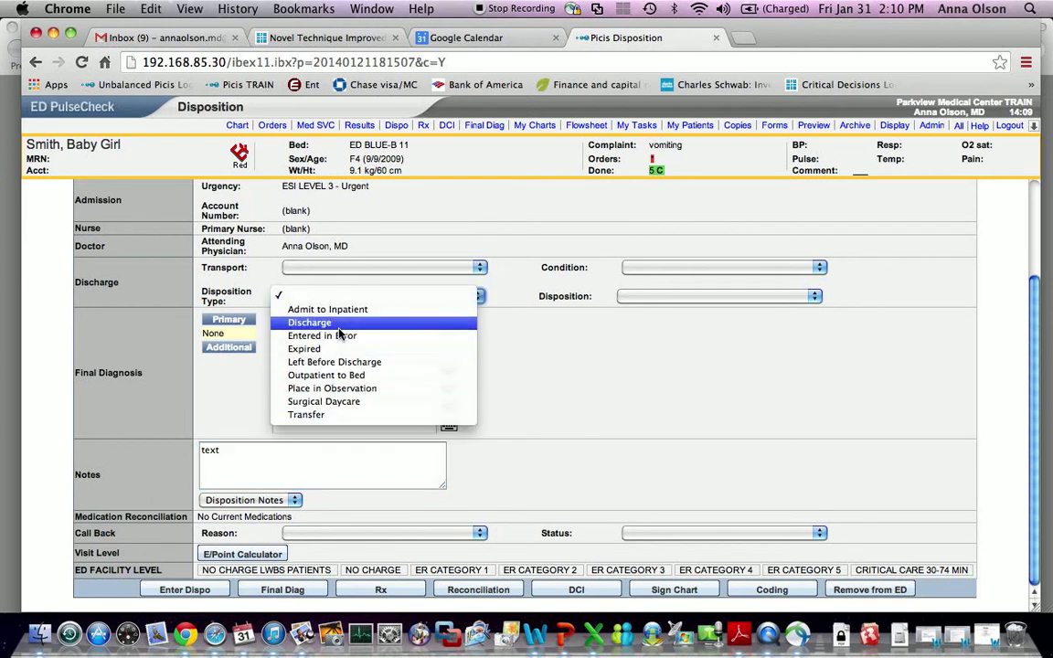
pyautogui.click(340, 323)
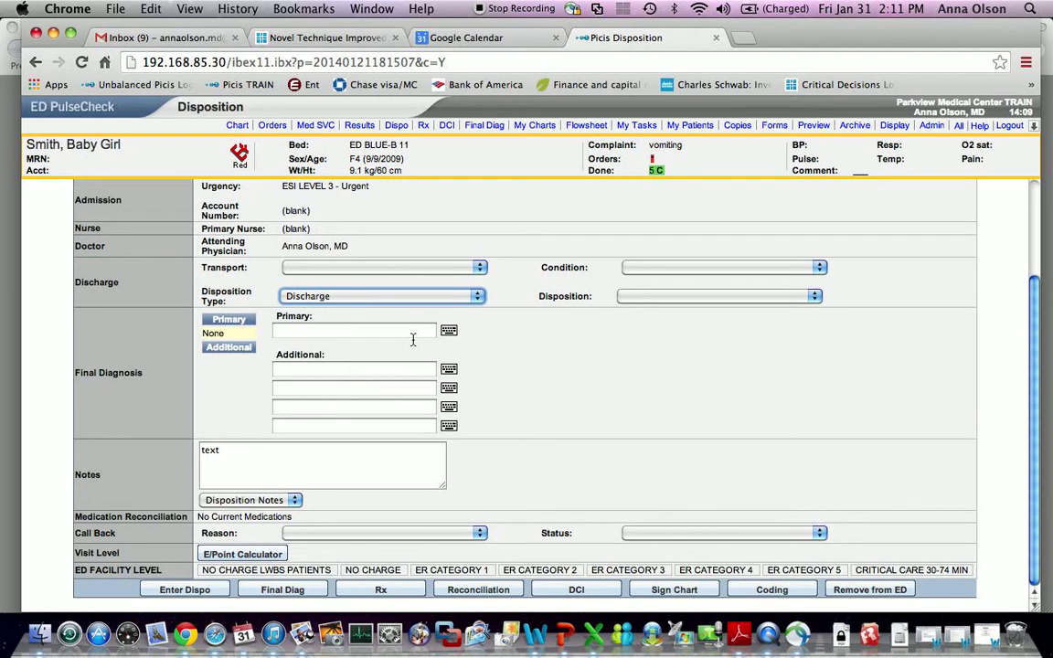
pyautogui.scroll(3, 594, 352)
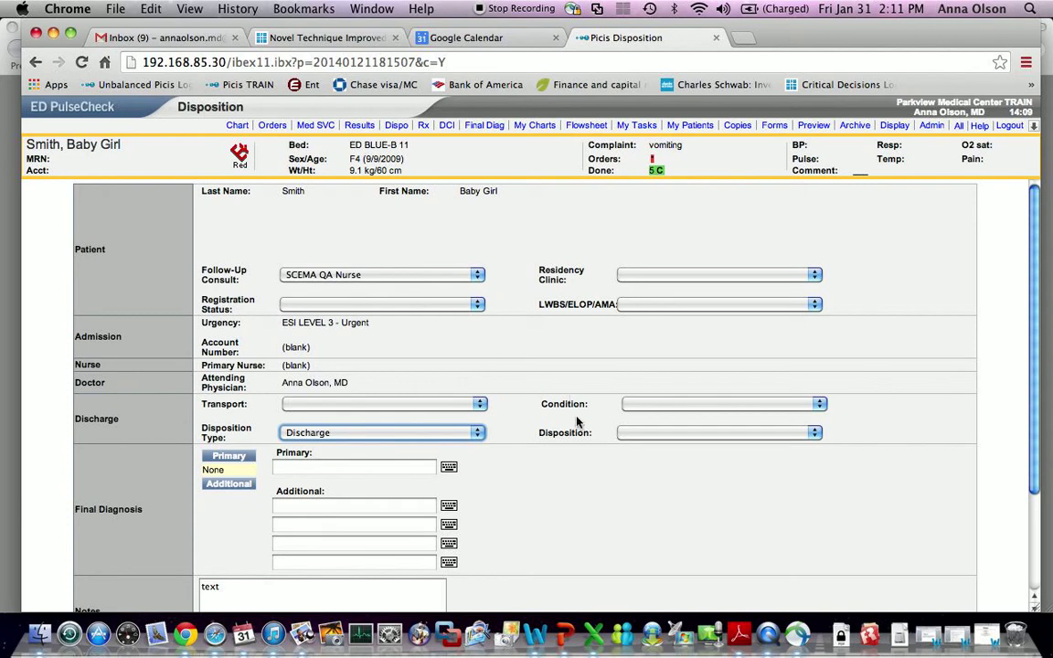
# Enter UTI as the primary final diagnosis, with "vomiting, resolved" and "dehydration, resolved" as additional diagnoses
pyautogui.scroll(-3, 574, 411)
pyautogui.click(381, 336)
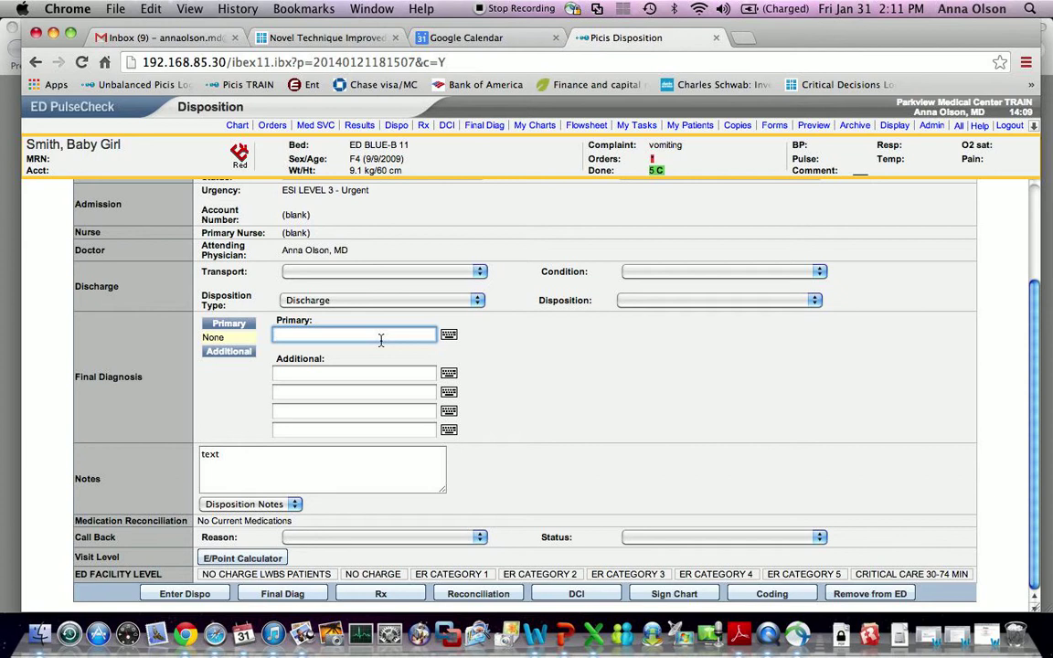
pyautogui.write('UT')
pyautogui.press('Tab')
pyautogui.write('vomiting, resolved')
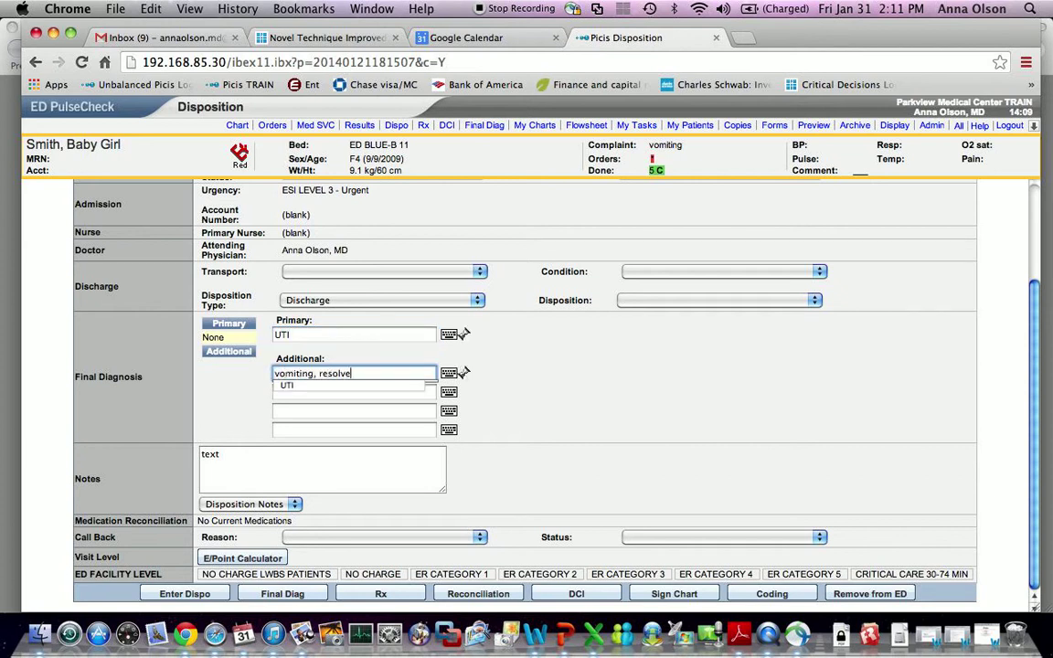
pyautogui.press('Tab')
pyautogui.write('dehydra')
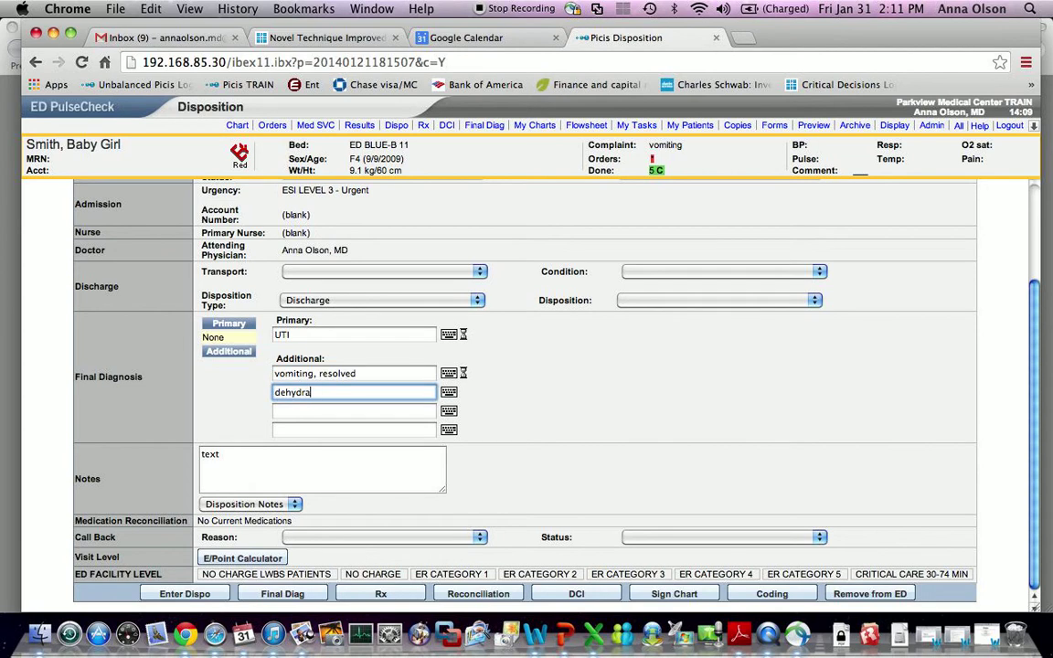
pyautogui.write('tion  resolved')
pyautogui.scroll(-1, 638, 398)
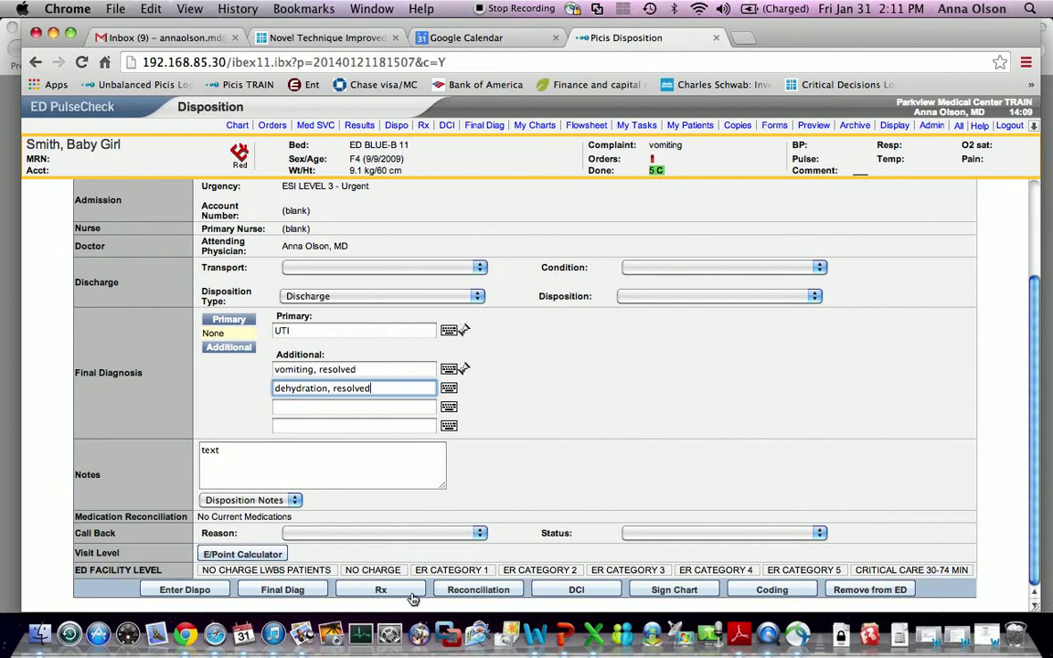
# Open the patient's discharge instructions, search the instruction library for "urina" and select Pediatric Urinary Tract Infection
pyautogui.click(577, 591)
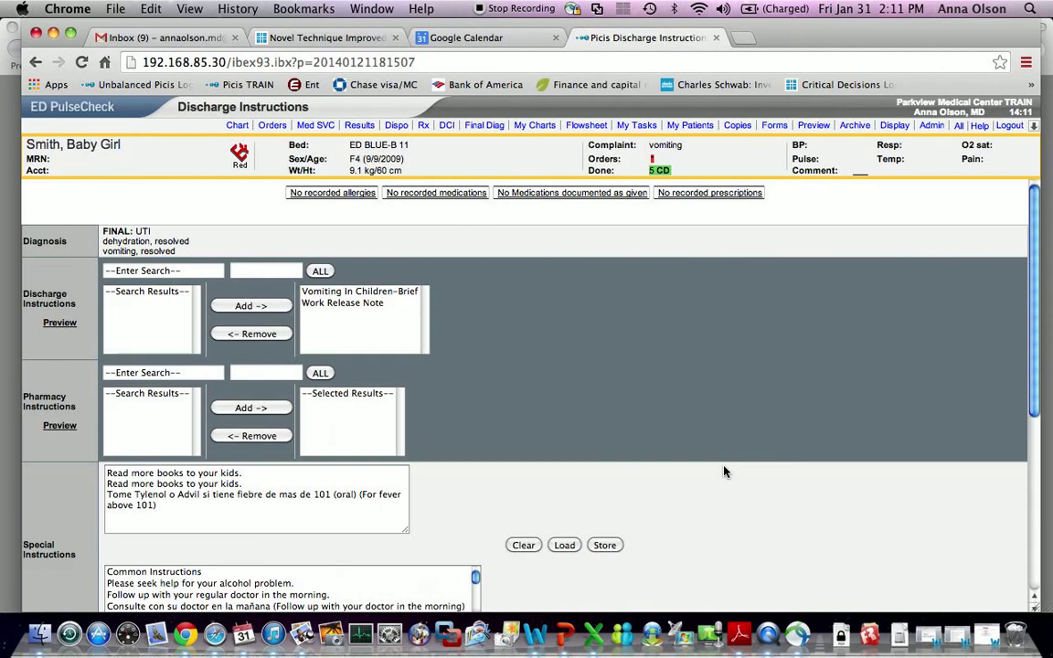
pyautogui.click(123, 268)
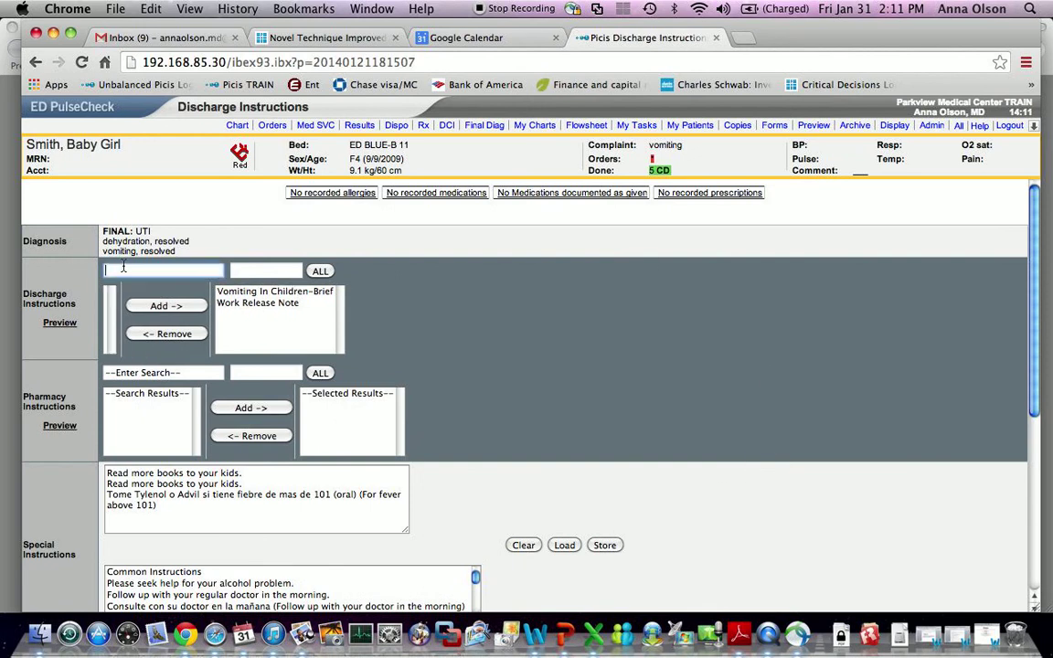
pyautogui.write('urina')
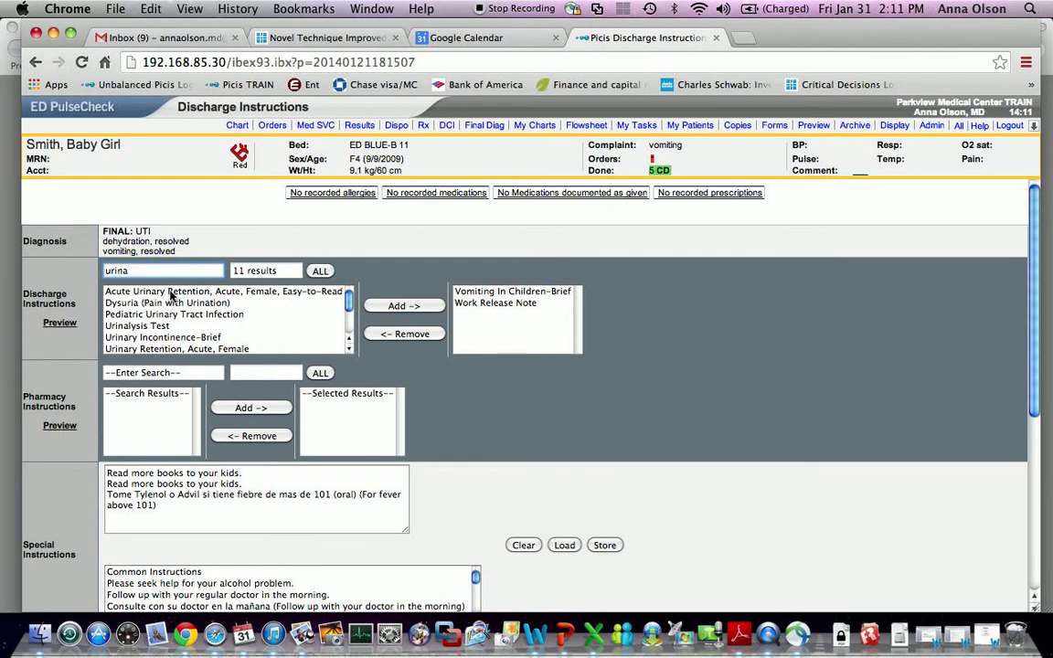
pyautogui.click(178, 316)
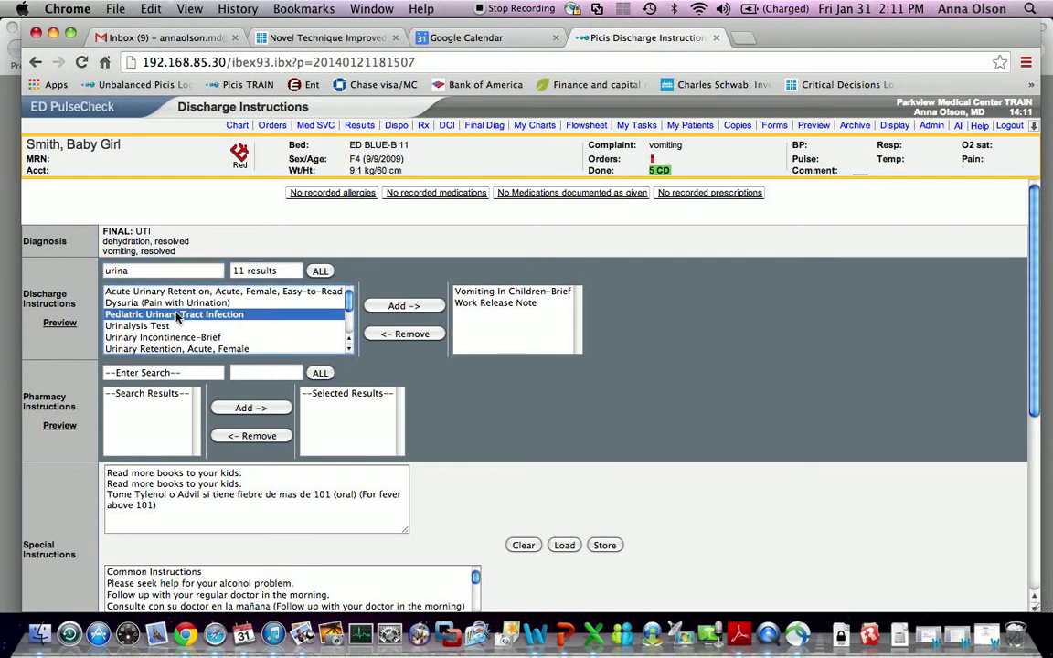
# Remove Work Release Note and Vomiting In Children-Brief from the selected discharge instructions and add Pediatric Urinary Tract Infection
pyautogui.click(502, 303)
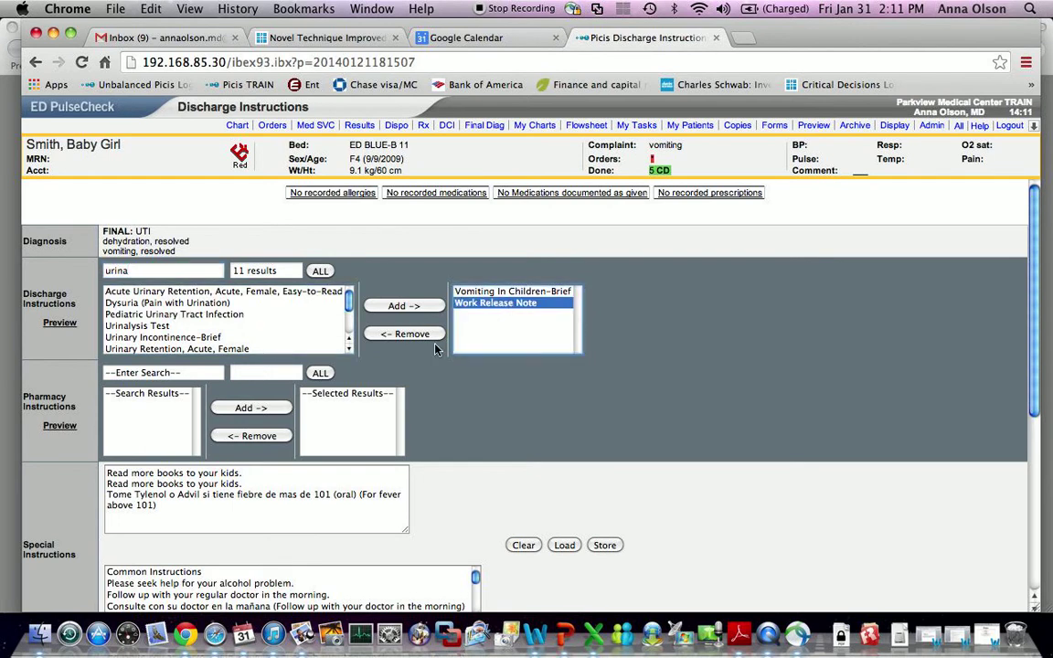
pyautogui.click(408, 333)
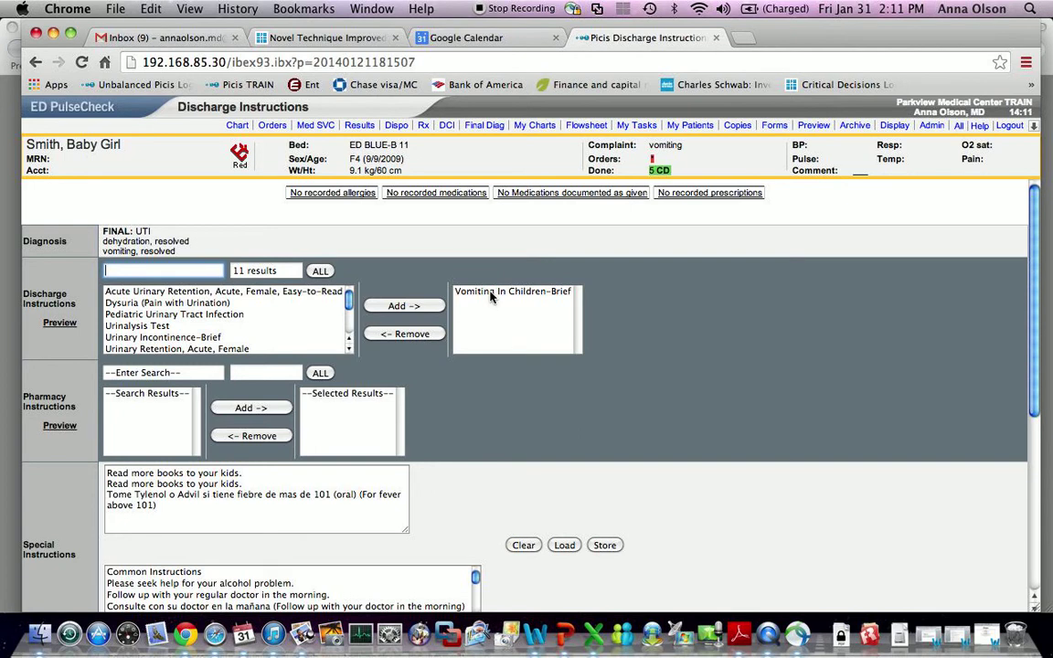
pyautogui.click(491, 292)
pyautogui.click(405, 334)
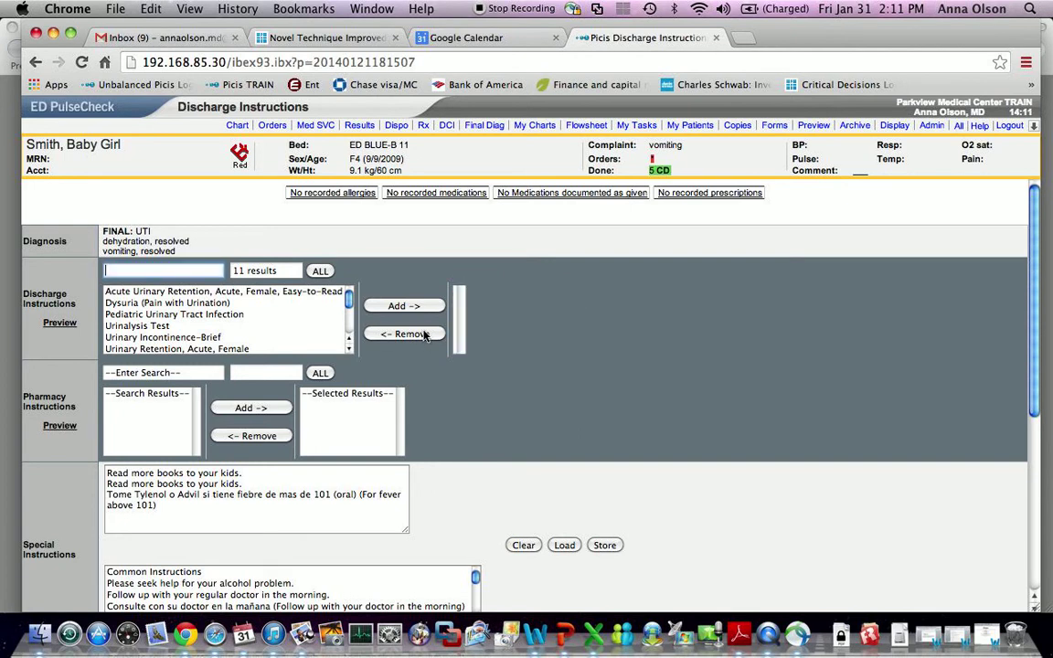
pyautogui.doubleClick(187, 314)
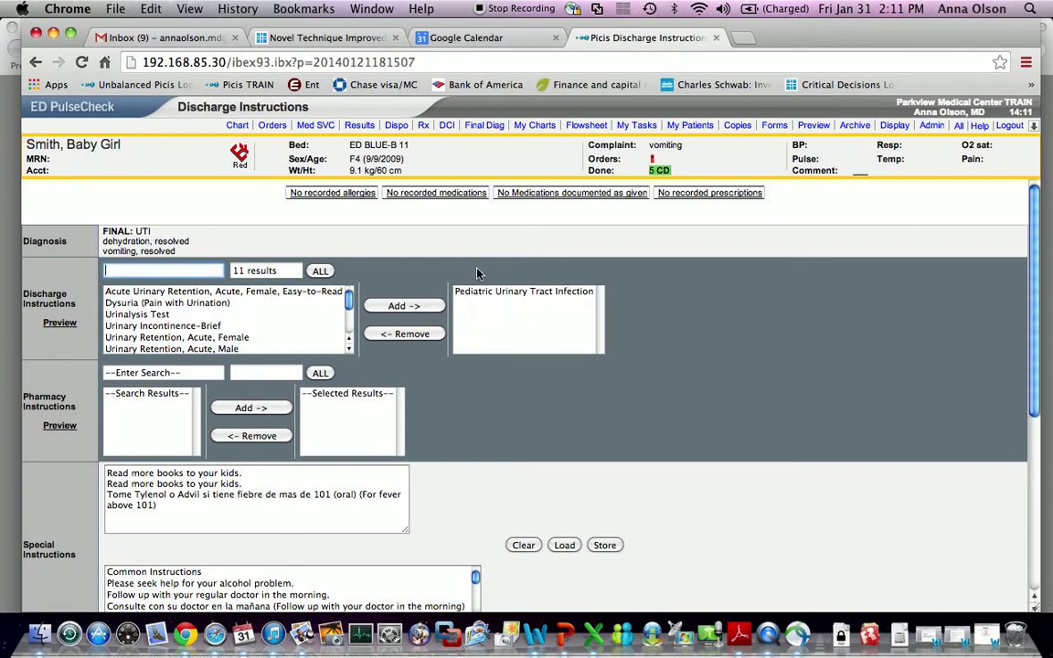
# Try to preview the discharge instruction, and add Pediatric Urinary Tract Infection again by searching the instruction library for "urina"
pyautogui.click(58, 326)
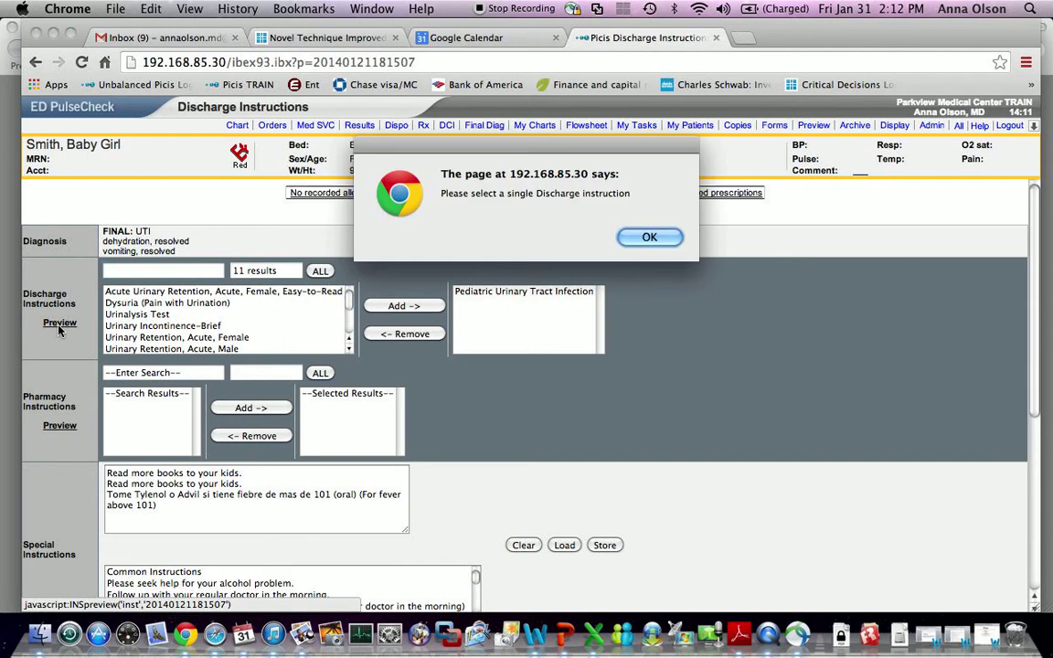
pyautogui.click(640, 237)
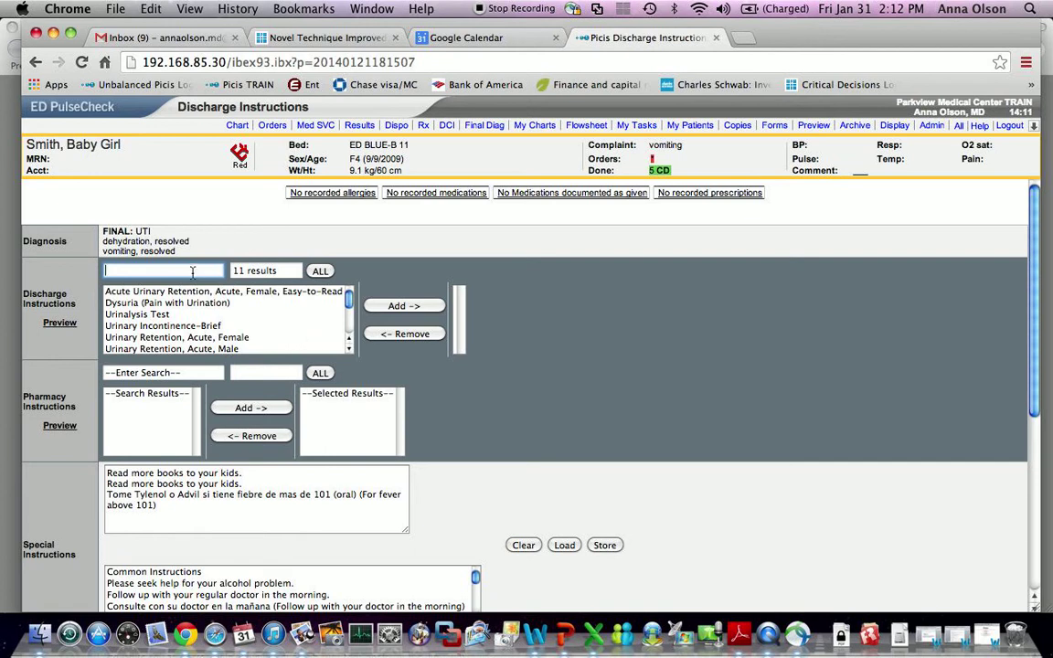
pyautogui.write('urina')
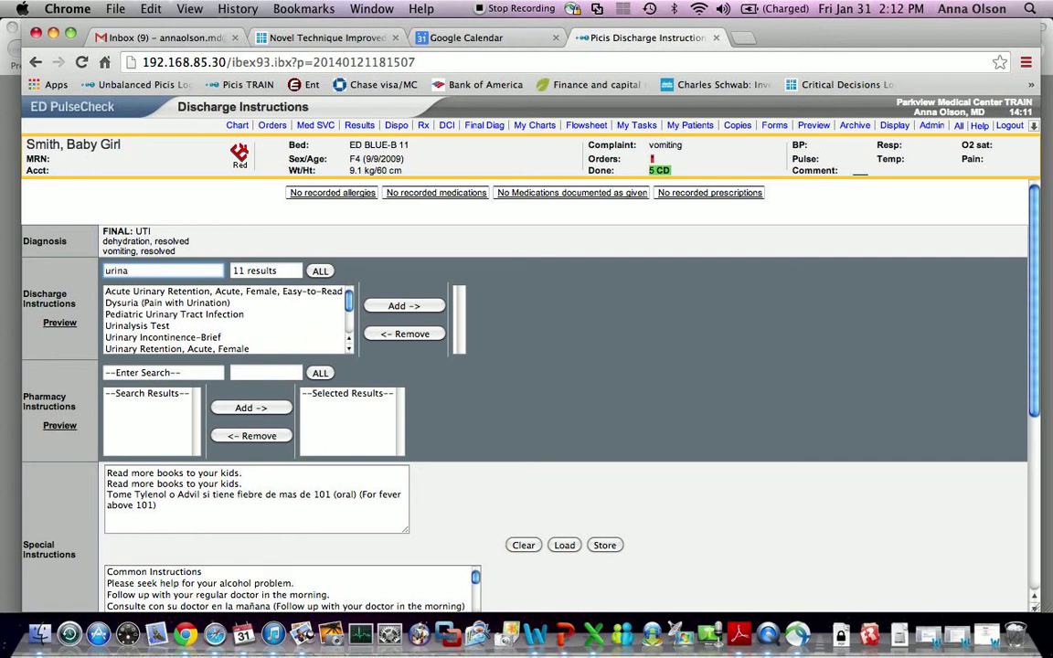
pyautogui.doubleClick(220, 315)
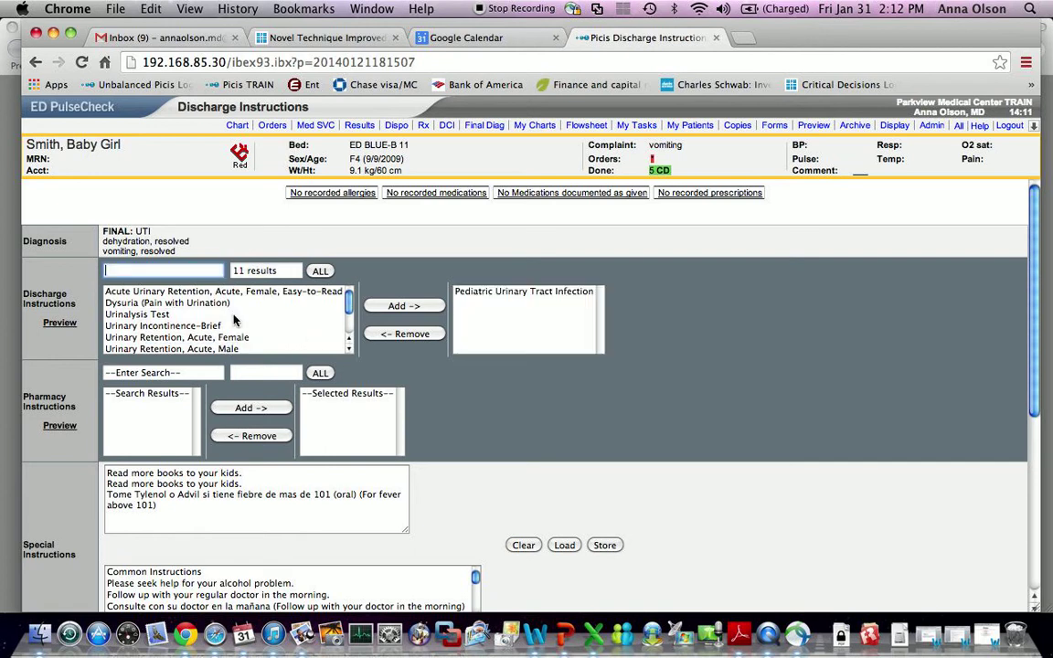
# Preview the selected Pediatric Urinary Tract Infection instruction sheet, read its text and close the preview
pyautogui.click(458, 291)
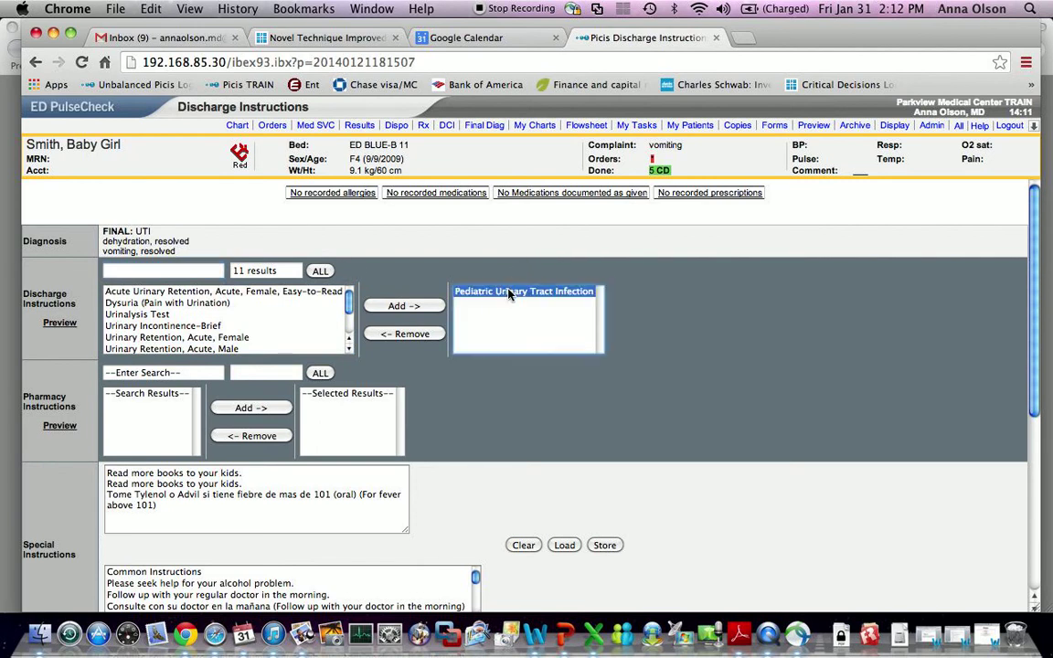
pyautogui.click(71, 326)
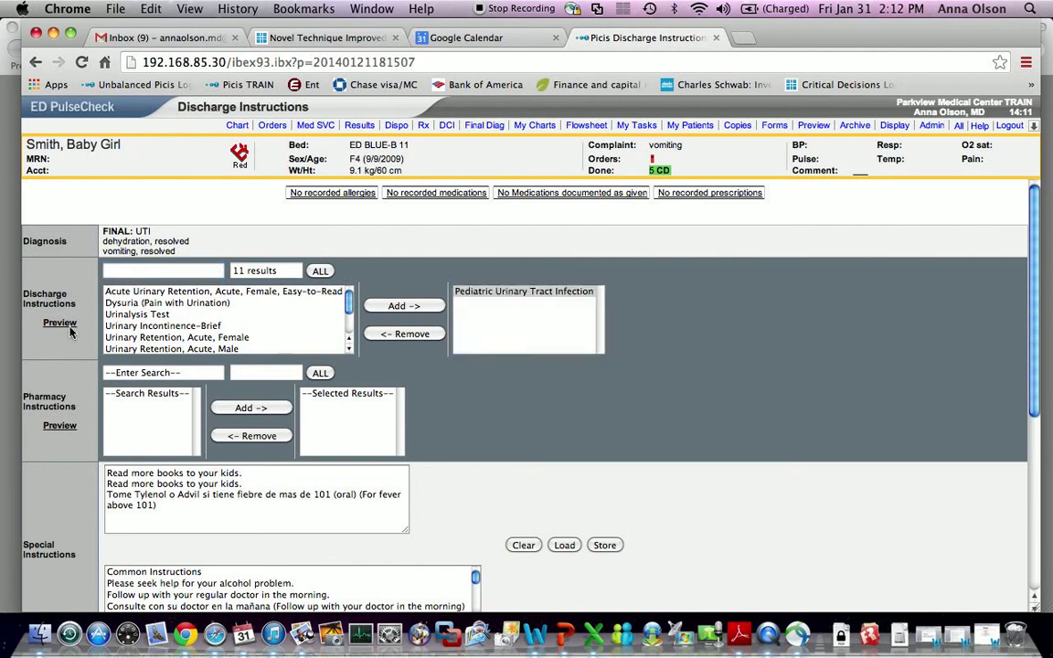
pyautogui.click(66, 325)
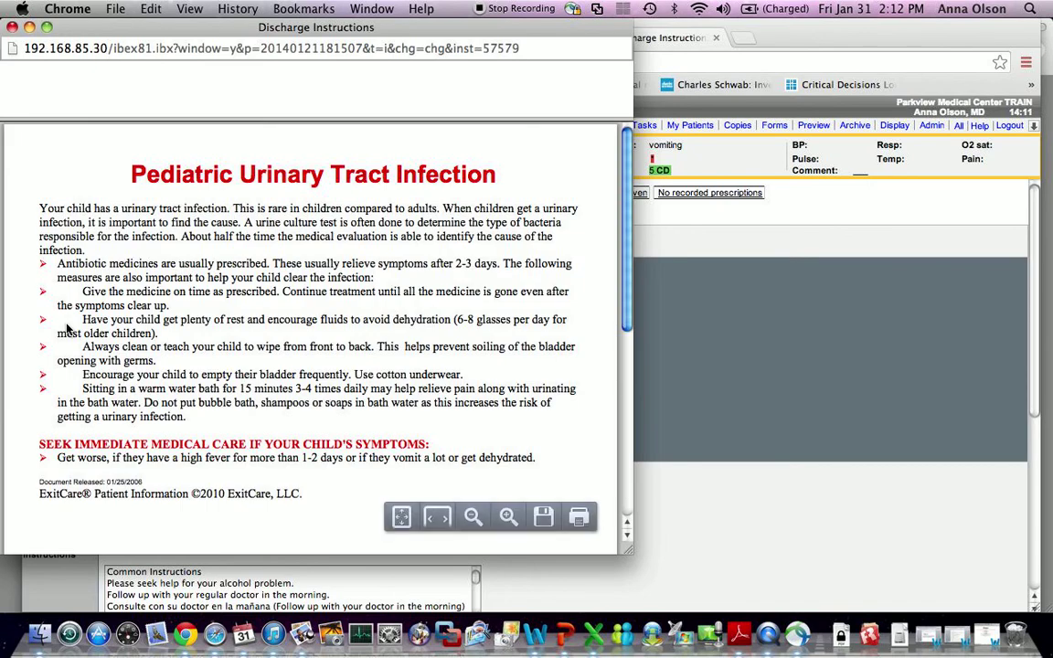
pyautogui.moveTo(420, 281); pyautogui.dragTo(431, 290)
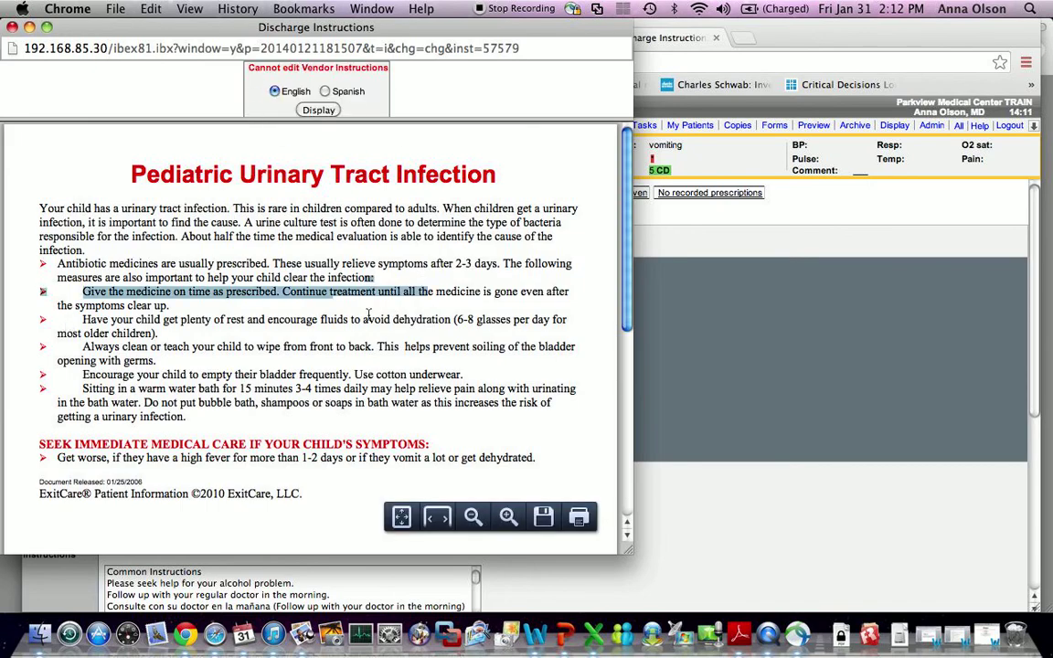
pyautogui.click(331, 272)
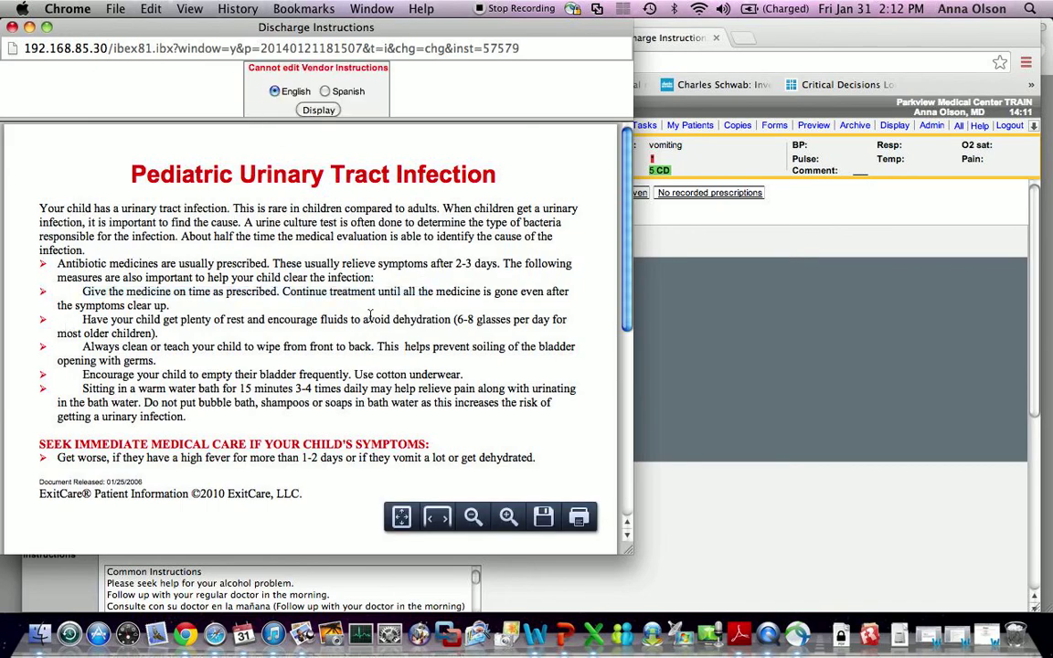
pyautogui.click(13, 28)
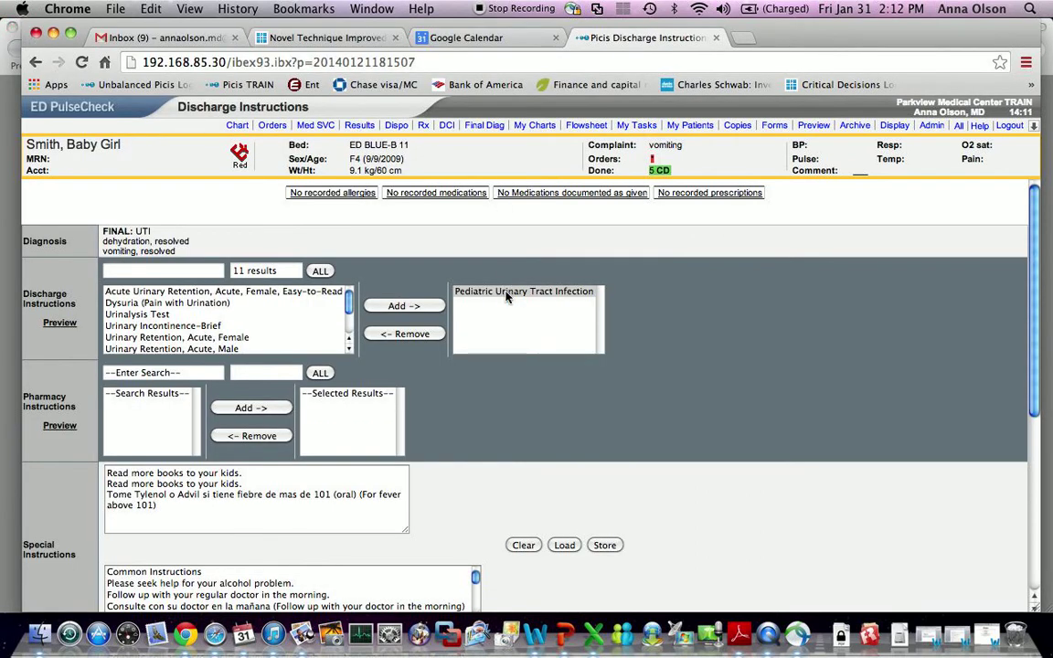
# Preview the Pediatric Urinary Tract Infection sheet again, copy its full text and close the preview
pyautogui.click(460, 291)
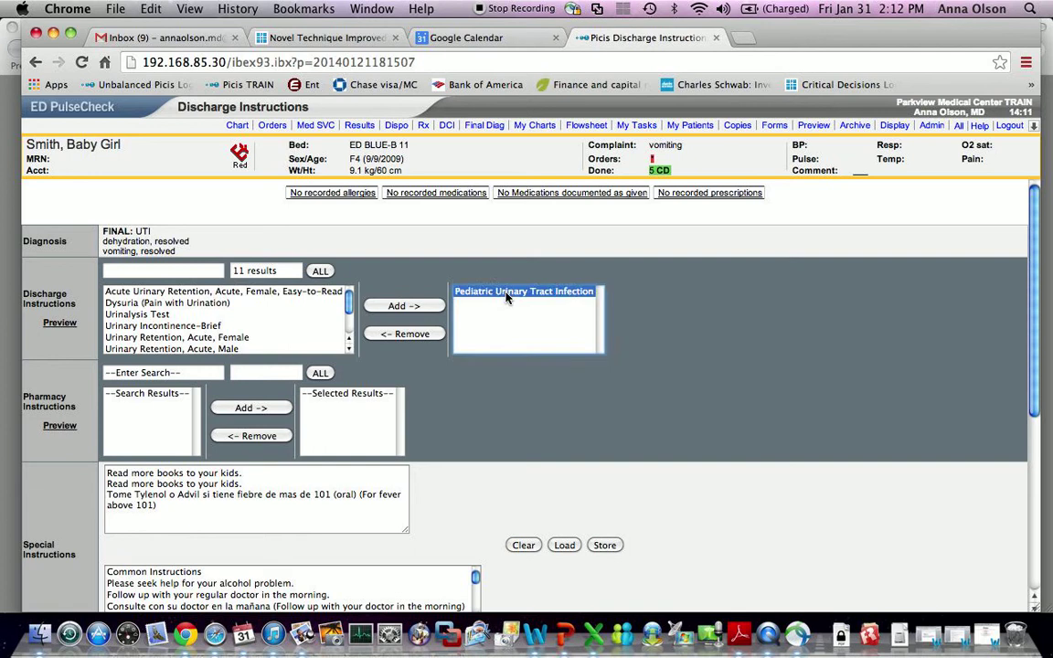
pyautogui.click(62, 325)
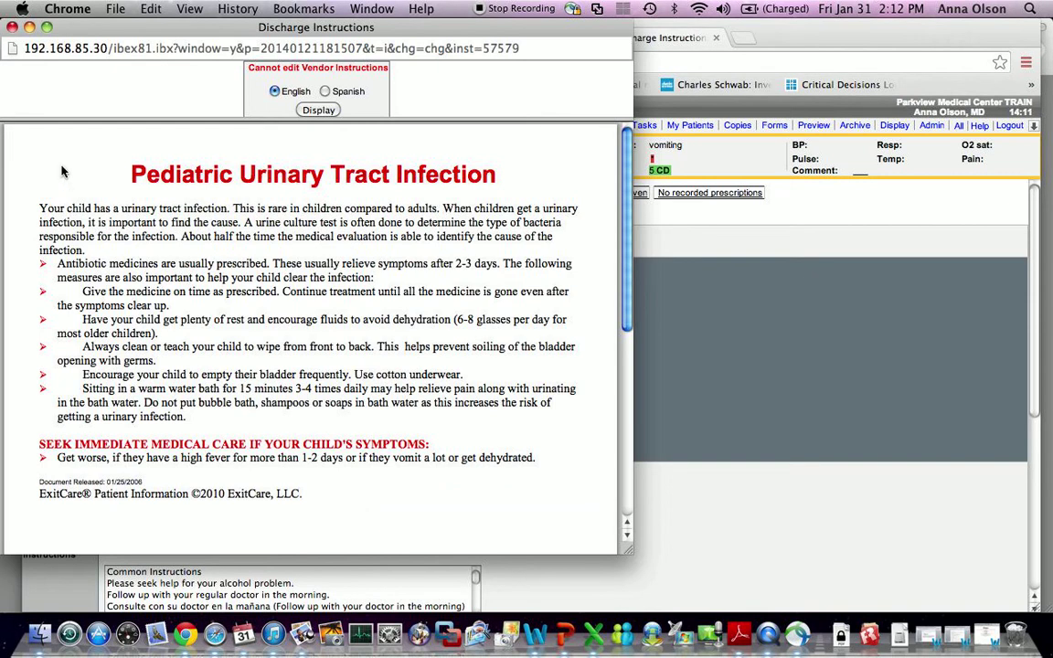
pyautogui.moveTo(131, 177); pyautogui.dragTo(286, 459)
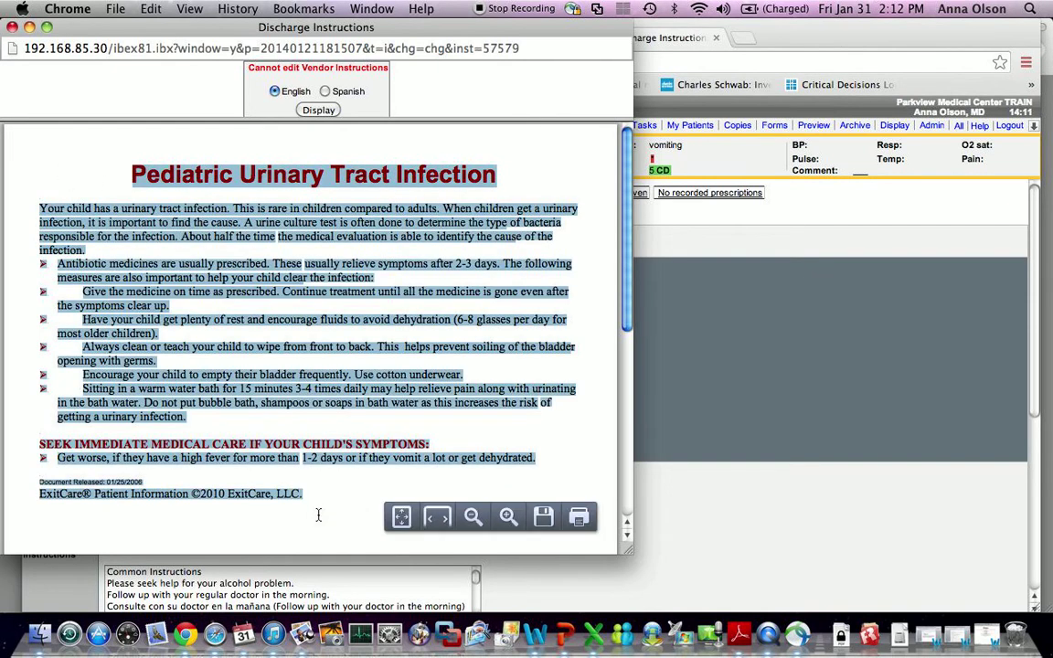
pyautogui.click(12, 27)
# Replace the special instructions with the copied sheet text and insert "jjjj" after the word "vomit"
pyautogui.click(274, 501)
pyautogui.press('super+a')
pyautogui.press('BackSpace')
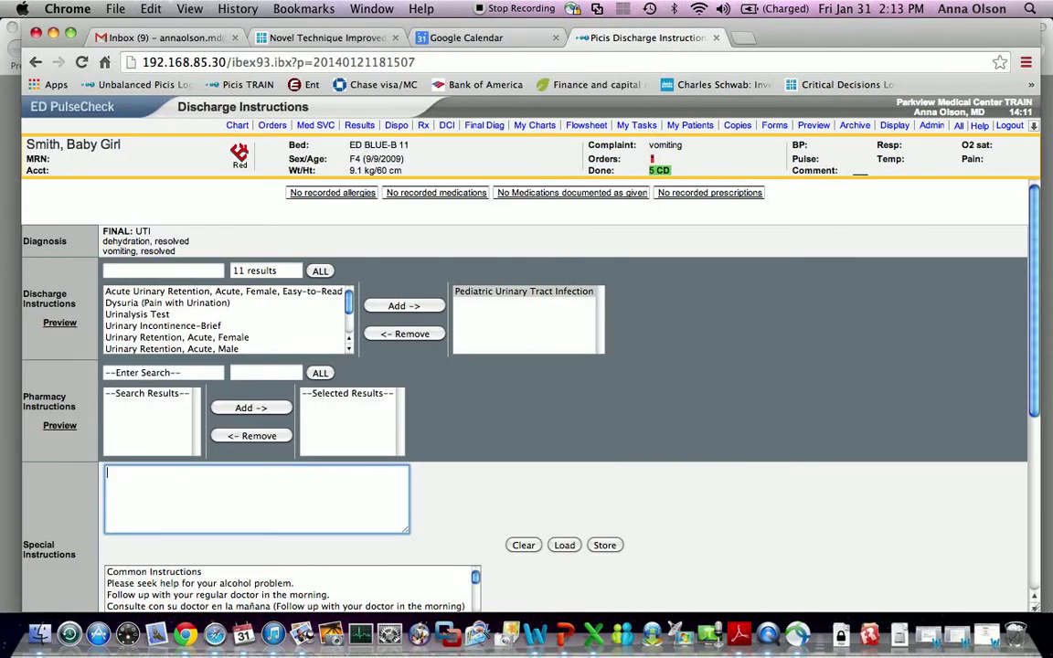
pyautogui.press('super+v')
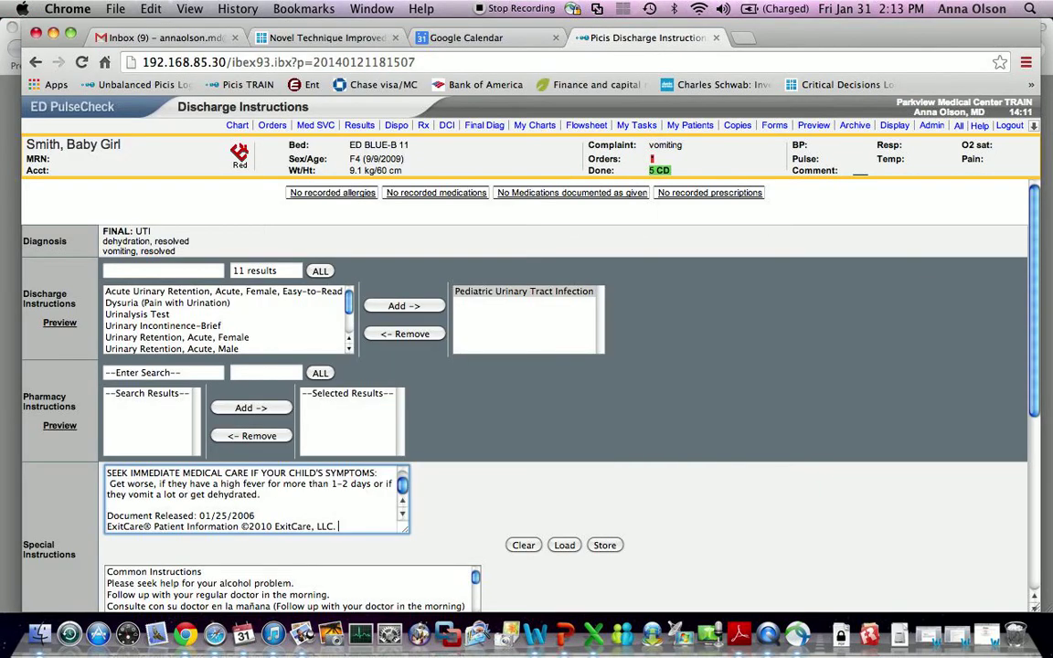
pyautogui.click(154, 494)
pyautogui.write('jjjj')
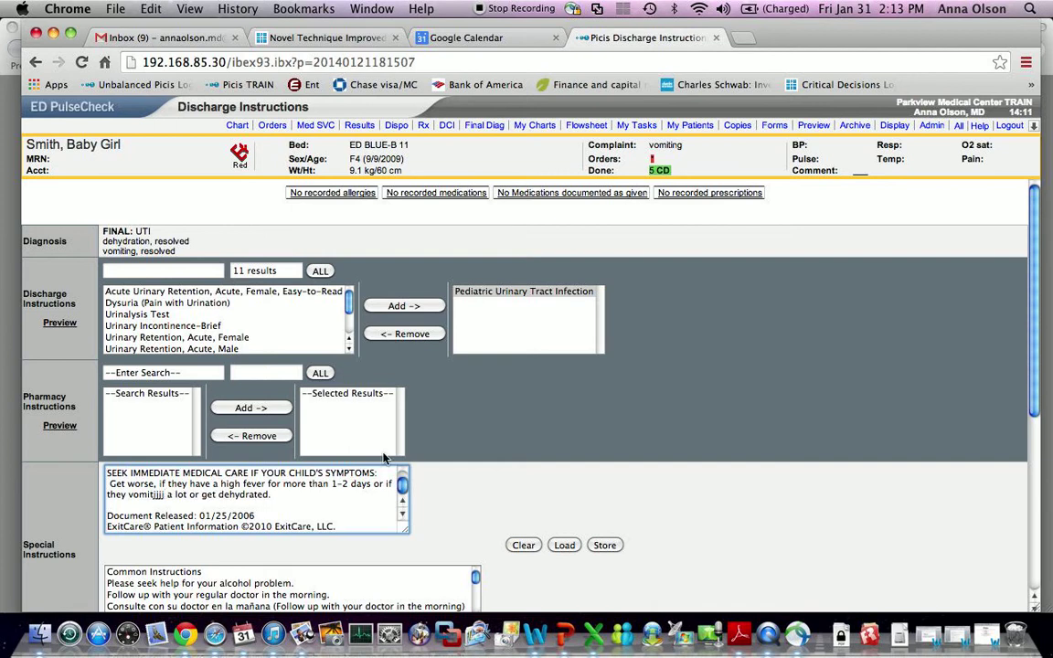
# Search the discharge instruction library for "work" and add Work Release Note to the selected instructions
pyautogui.click(515, 292)
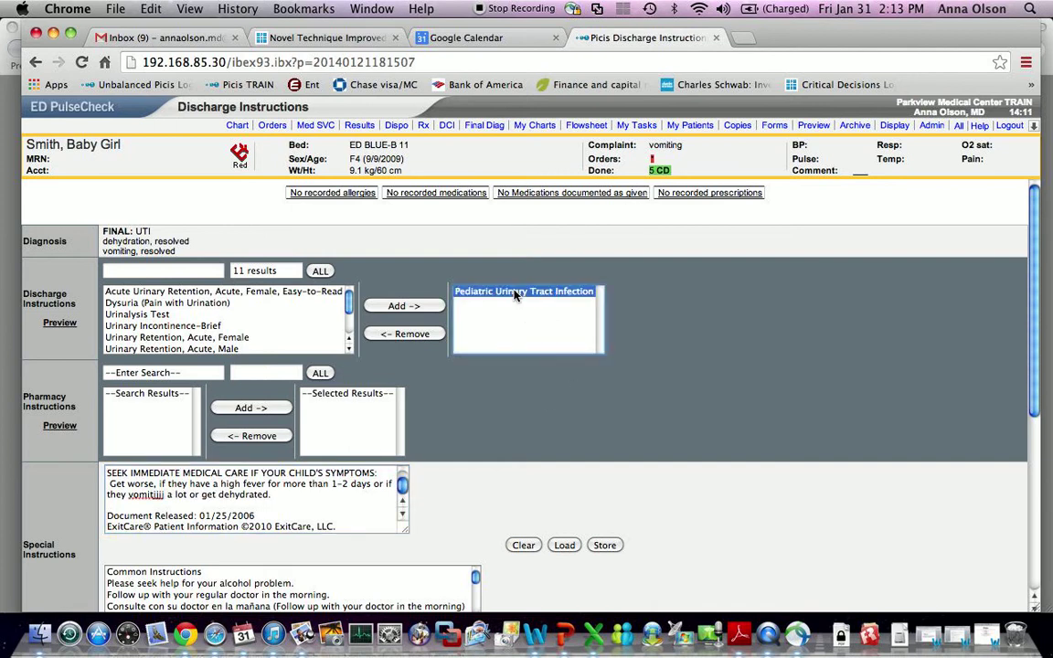
pyautogui.click(163, 268)
pyautogui.write('wirj')
pyautogui.press('BackSpace')
pyautogui.press('BackSpace')
pyautogui.press('BackSpace')
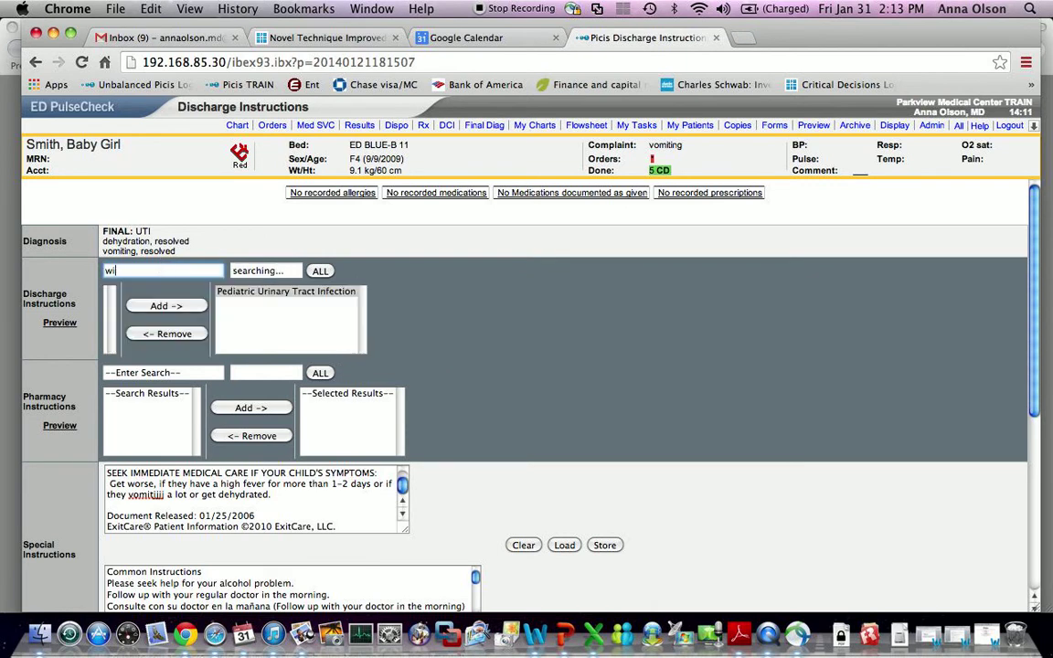
pyautogui.write('ork')
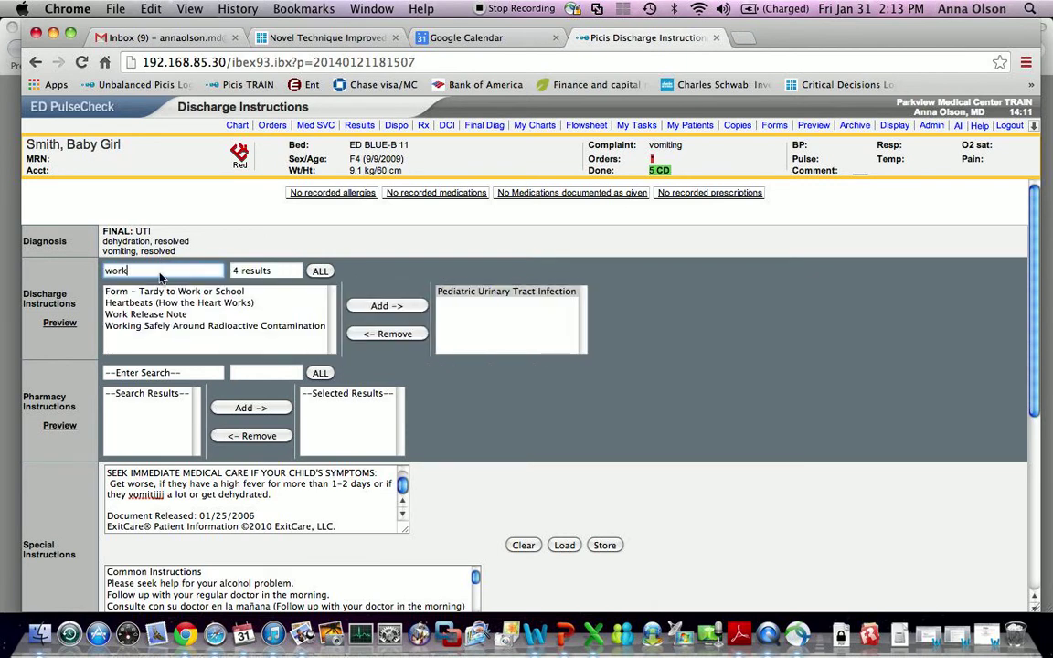
pyautogui.click(144, 314)
pyautogui.doubleClick(143, 315)
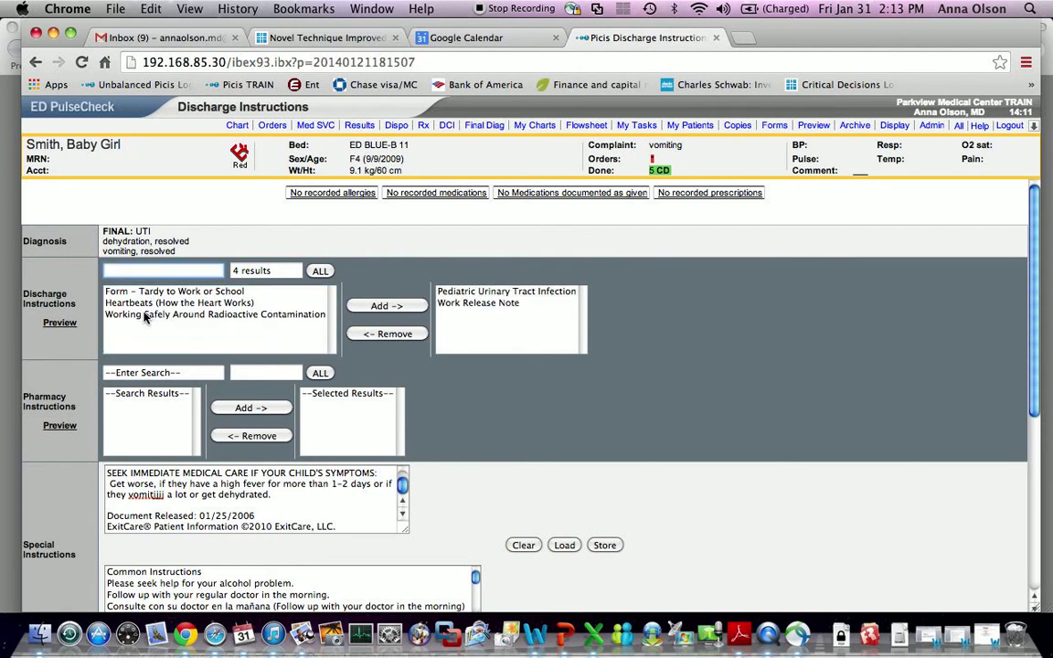
# Open the Work Release Note for editing and mark "Patient requests to leave work" with an x in the English text
pyautogui.click(473, 306)
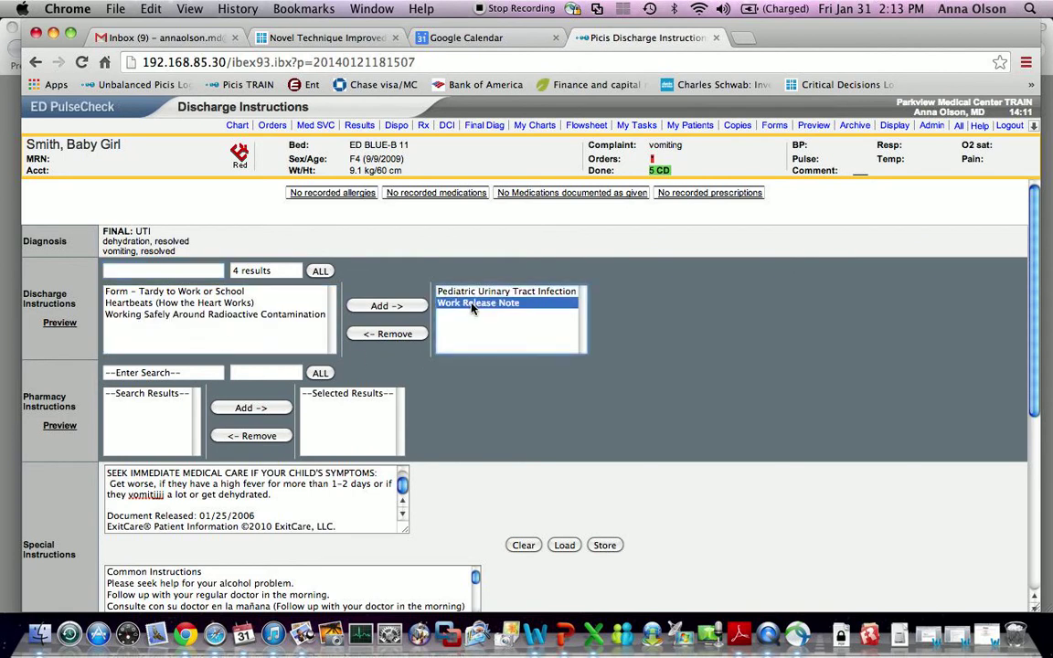
pyautogui.click(59, 323)
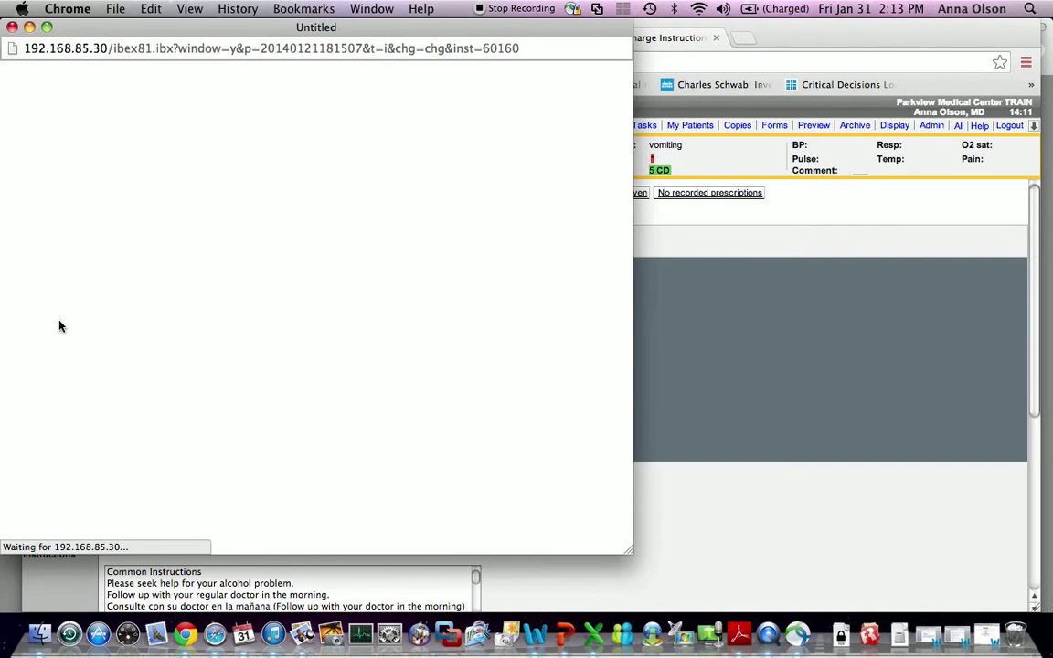
pyautogui.click(168, 117)
pyautogui.write('x')
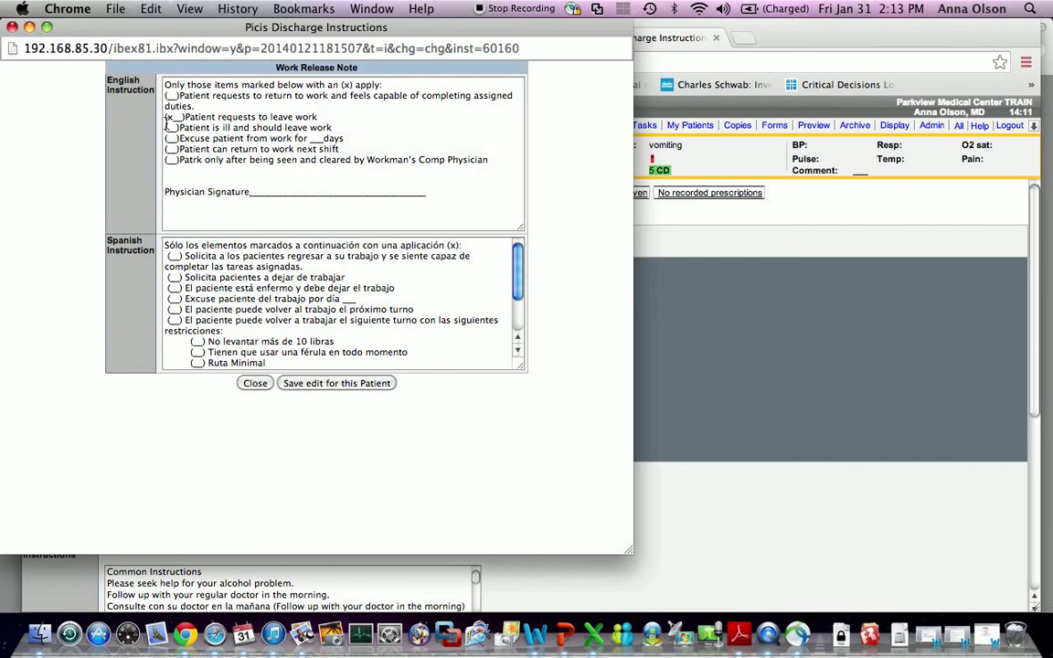
# Replace the remaining English options above the physician signature with "dkdkdkdkdkkd", save the edit for this patient and select the edited note
pyautogui.click(310, 180)
pyautogui.moveTo(309, 180); pyautogui.dragTo(182, 133)
pyautogui.press('BackSpace')
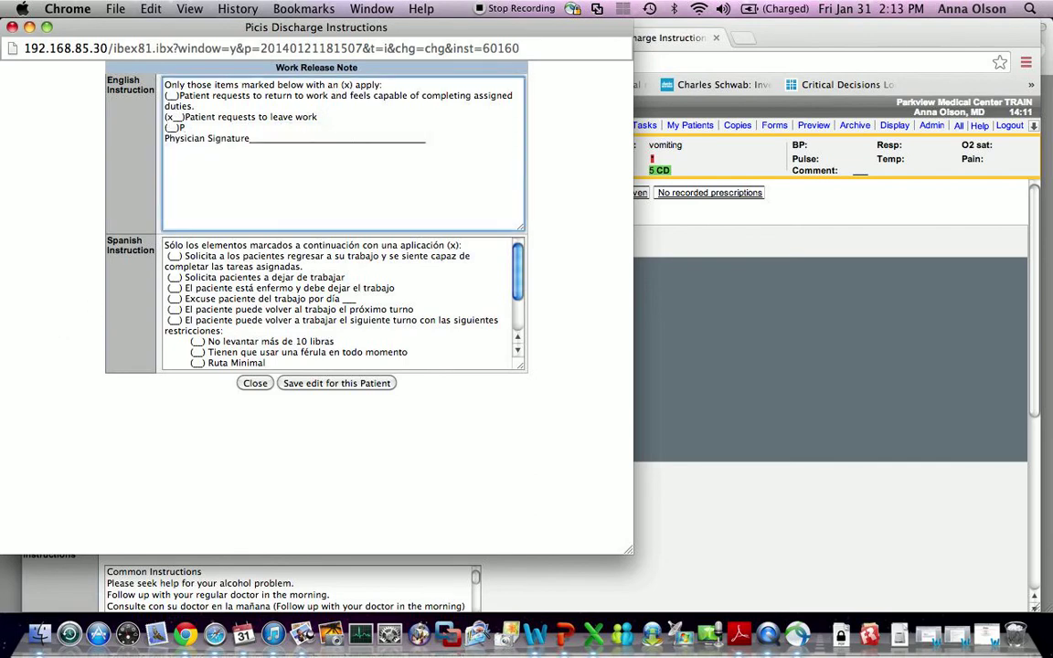
pyautogui.write('dkdkdkdkdkkd')
pyautogui.click(327, 384)
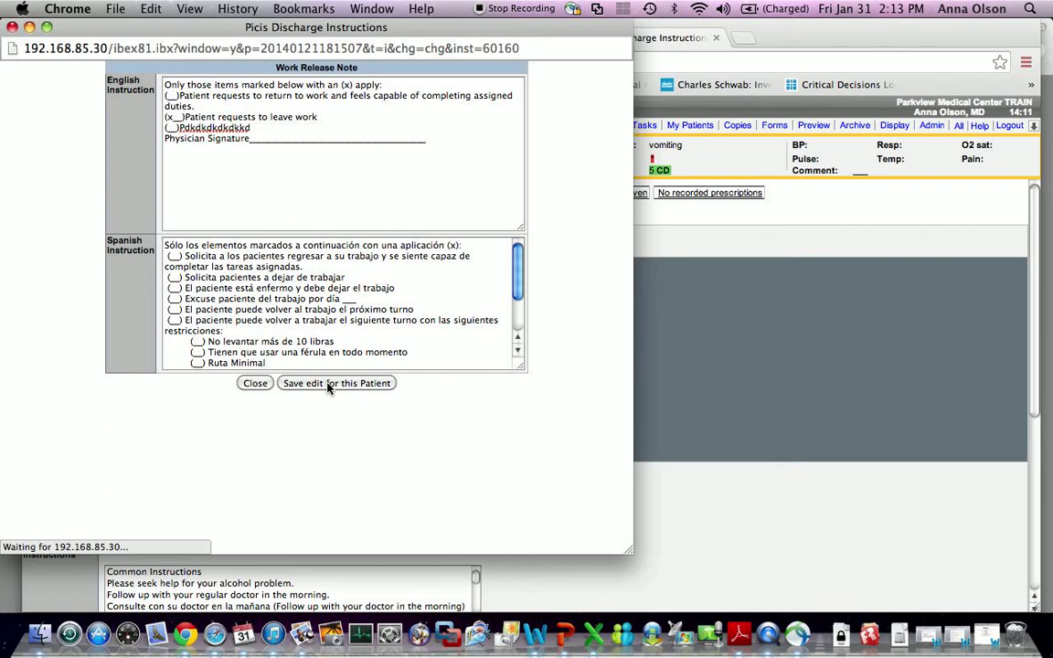
pyautogui.click(12, 27)
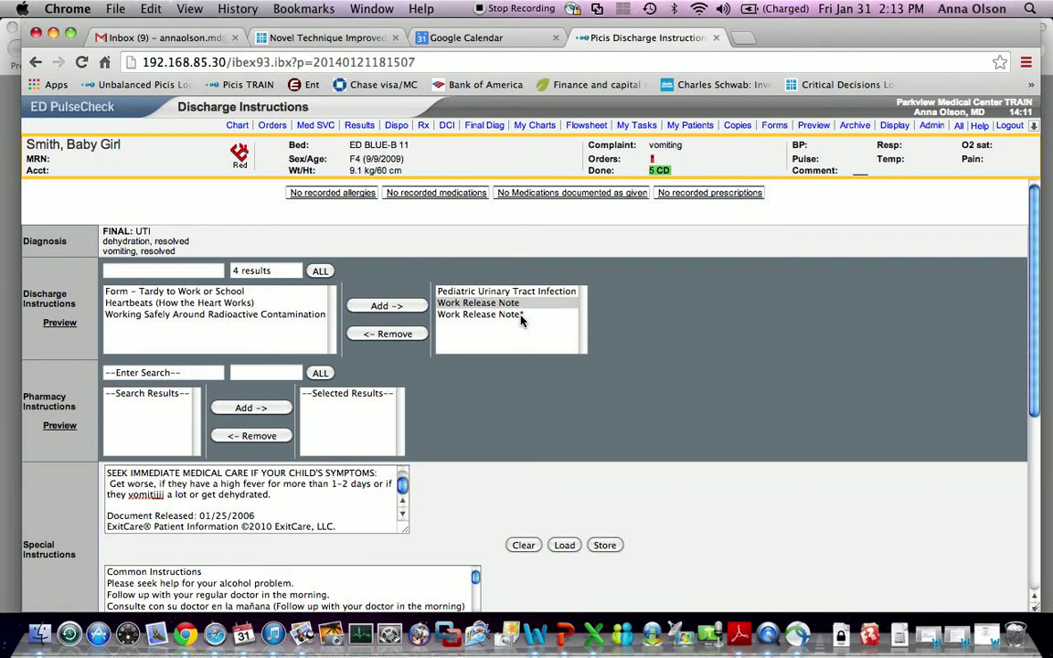
pyautogui.click(494, 314)
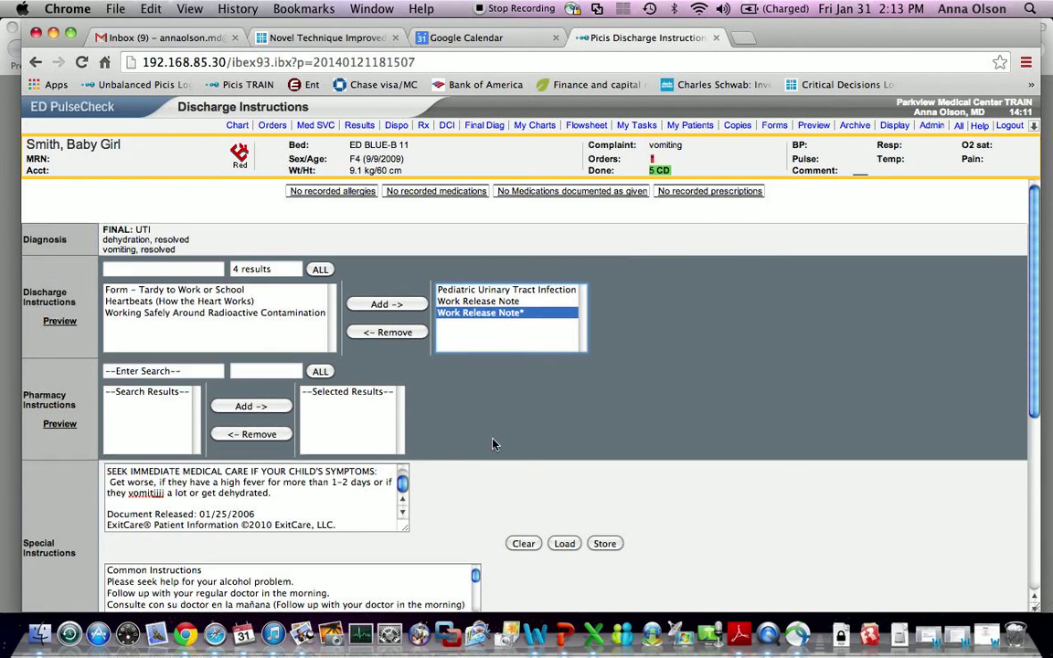
# Replace the whole content of the special instructions with "Grow up to be a nicer person."
pyautogui.scroll(-5, 443, 393)
pyautogui.click(144, 311)
pyautogui.press('super+a')
pyautogui.press('BackSpace')
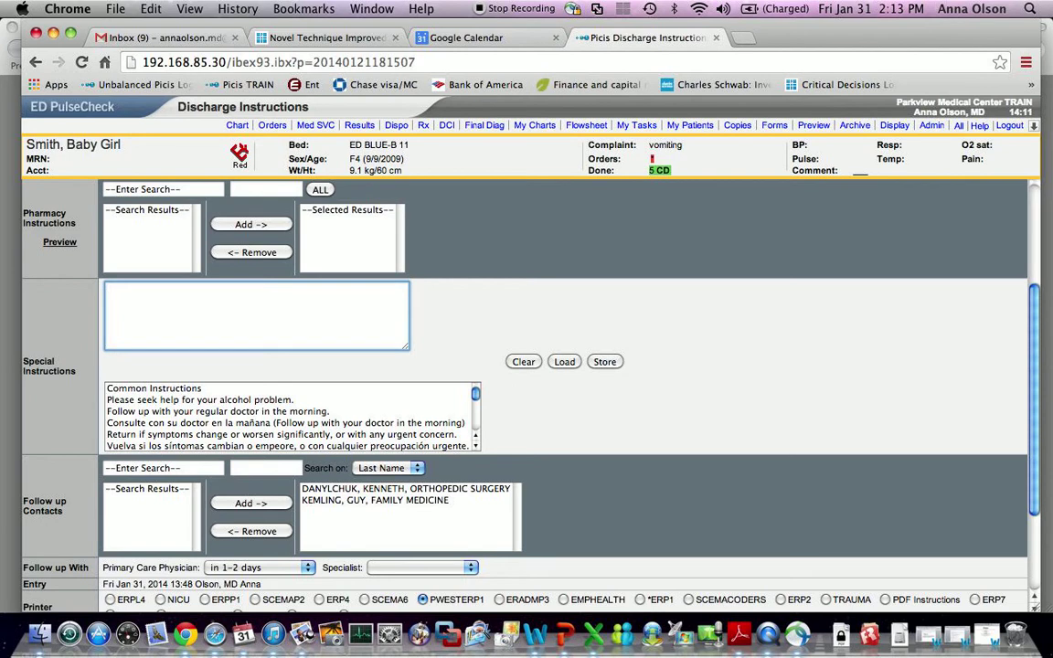
pyautogui.write('Read more')
pyautogui.press('BackSpace')
pyautogui.press('BackSpace')
pyautogui.press('BackSpace')
pyautogui.press('BackSpace')
pyautogui.press('BackSpace')
pyautogui.press('BackSpace')
pyautogui.press('BackSpace')
pyautogui.press('BackSpace')
pyautogui.press('BackSpace')
pyautogui.press('BackSpace')
pyautogui.write('Grow up to be a nicer pers')
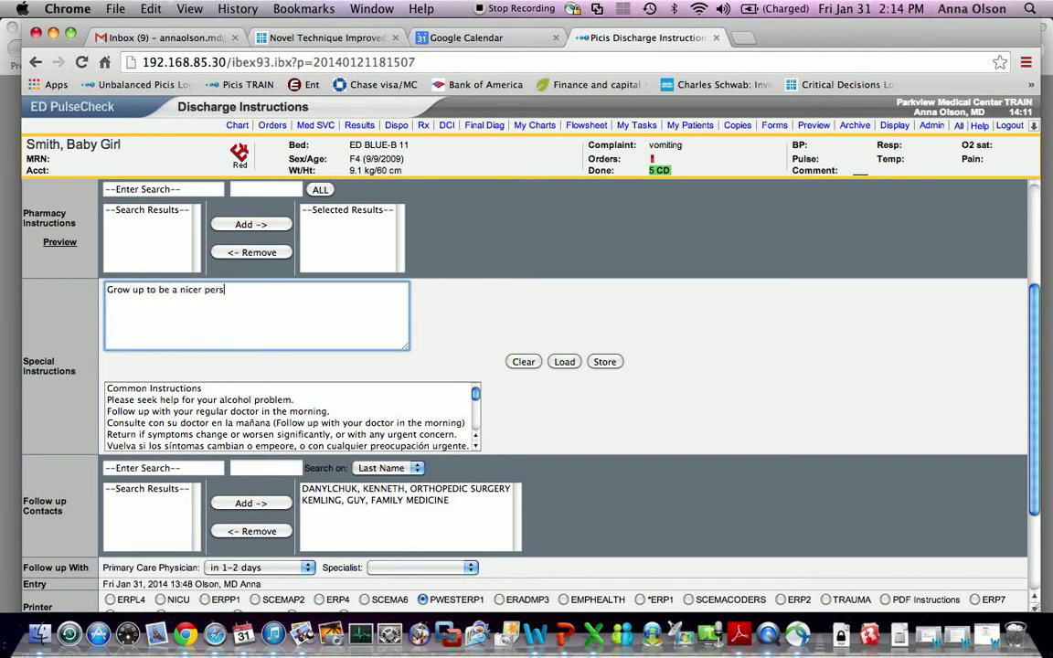
pyautogui.write('oon.')
# Store the special instruction for reuse and open the list of stored instructions
pyautogui.click(606, 363)
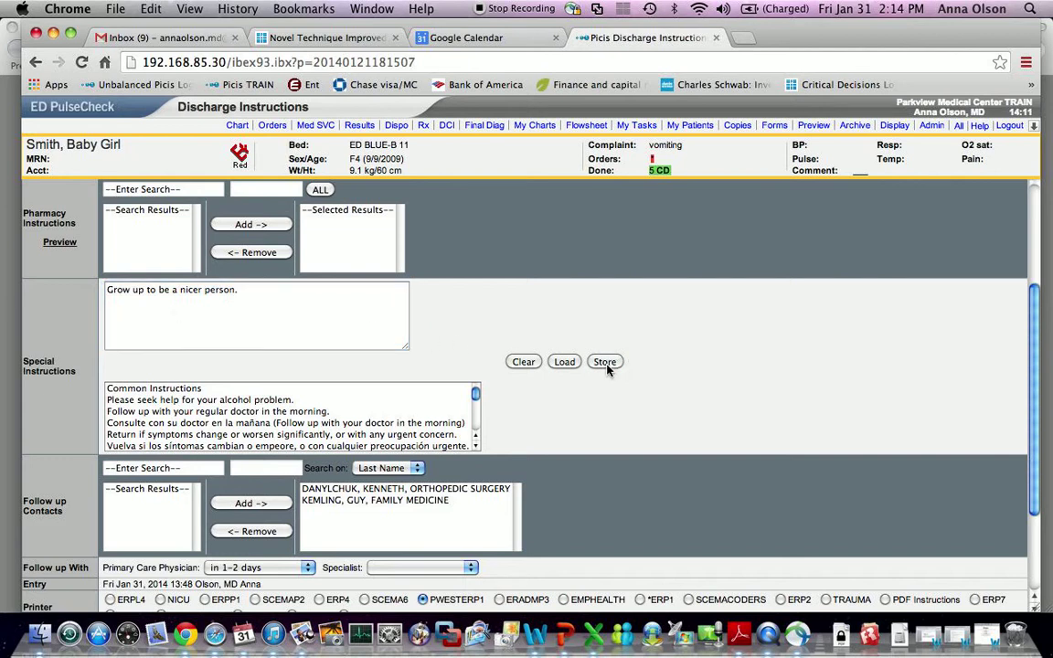
pyautogui.click(565, 363)
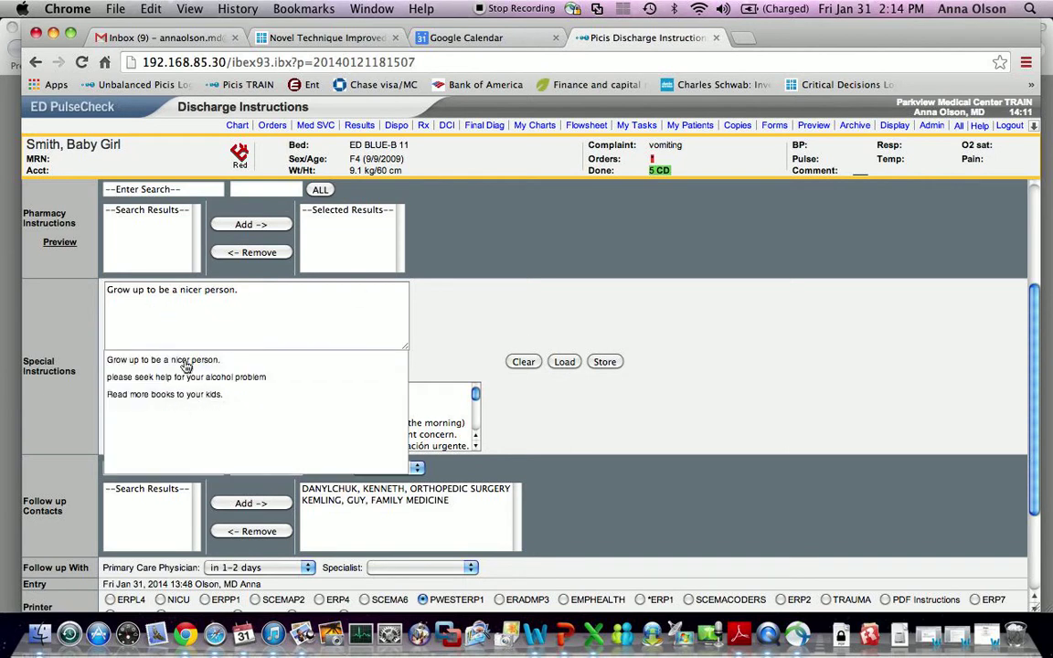
# Add the stored instruction "Read more books to your kids." and the common instruction "Regresa a trabajar en 1 día (You may return to work in 1 day)"
pyautogui.click(165, 395)
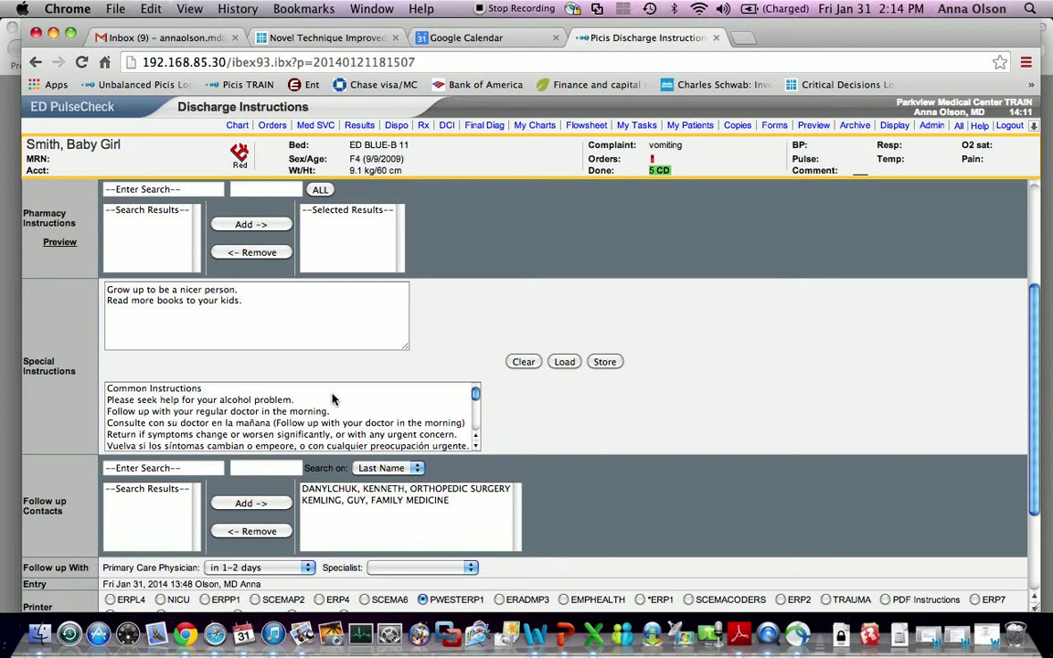
pyautogui.scroll(-3, 334, 398)
pyautogui.scroll(-3, 333, 399)
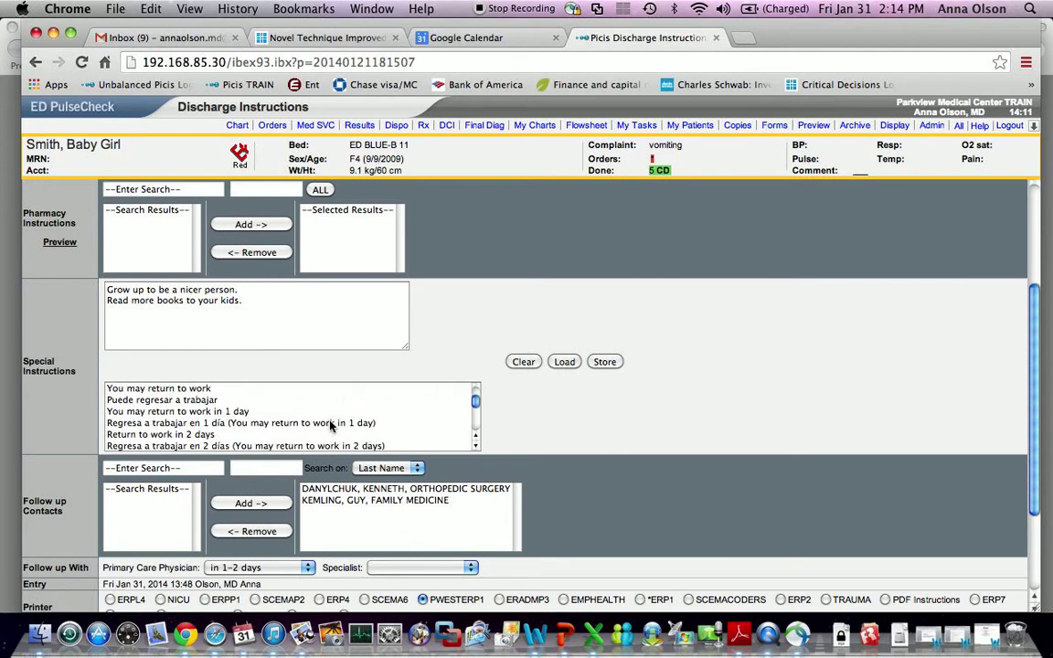
pyautogui.click(331, 423)
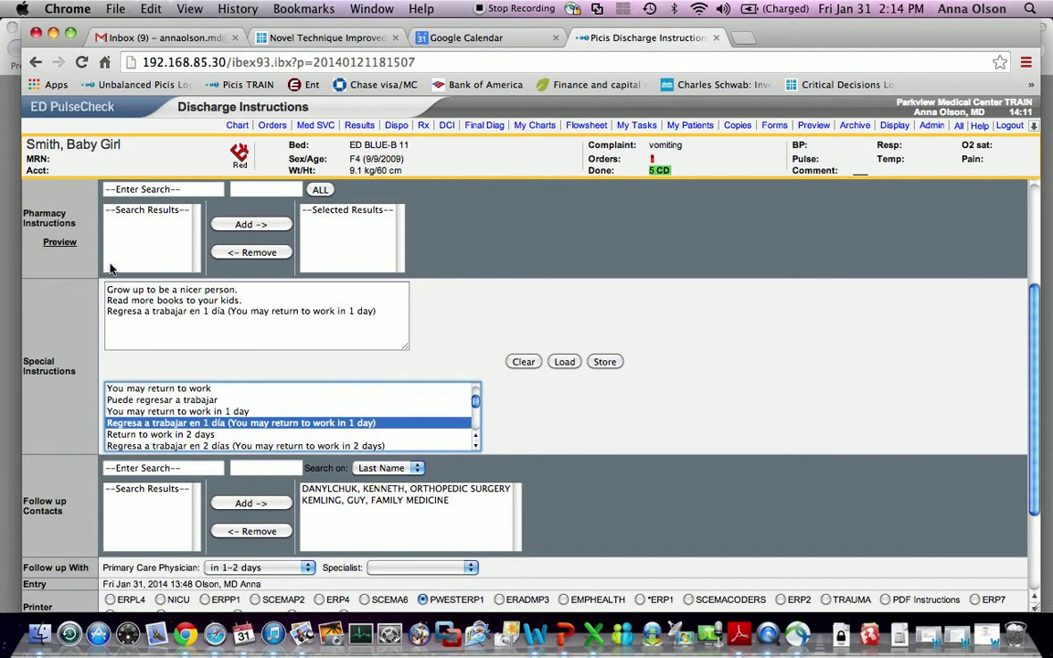
# Search the follow-up contacts by last name and add the family medicine physician at the Pueblo, CO address
pyautogui.scroll(-5, 772, 359)
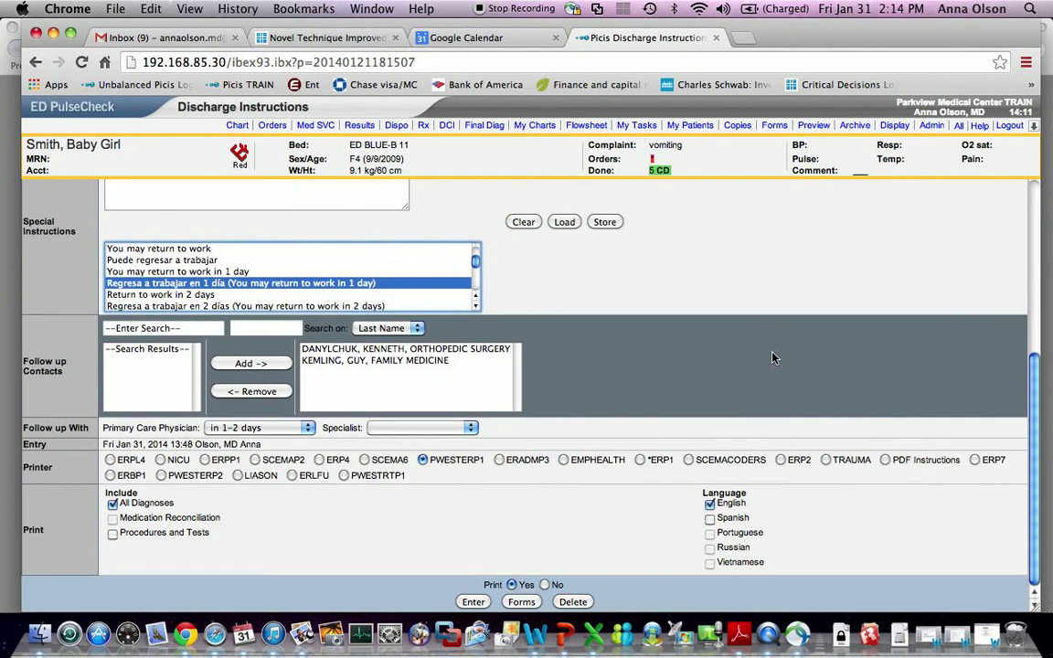
pyautogui.click(199, 328)
pyautogui.write('ke')
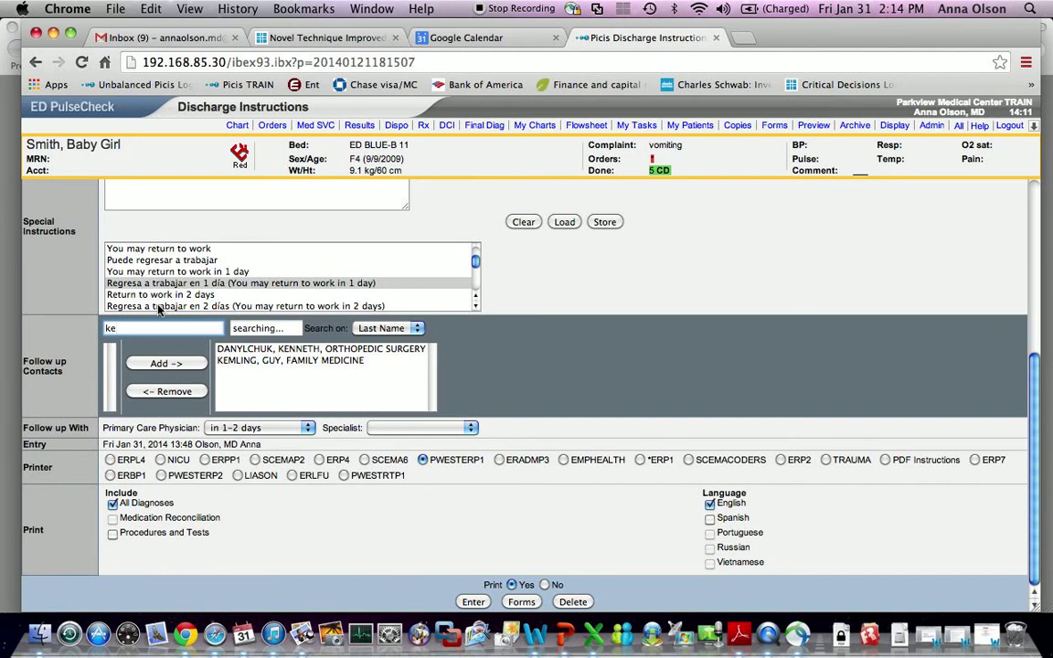
pyautogui.write('mg')
pyautogui.press('BackSpace')
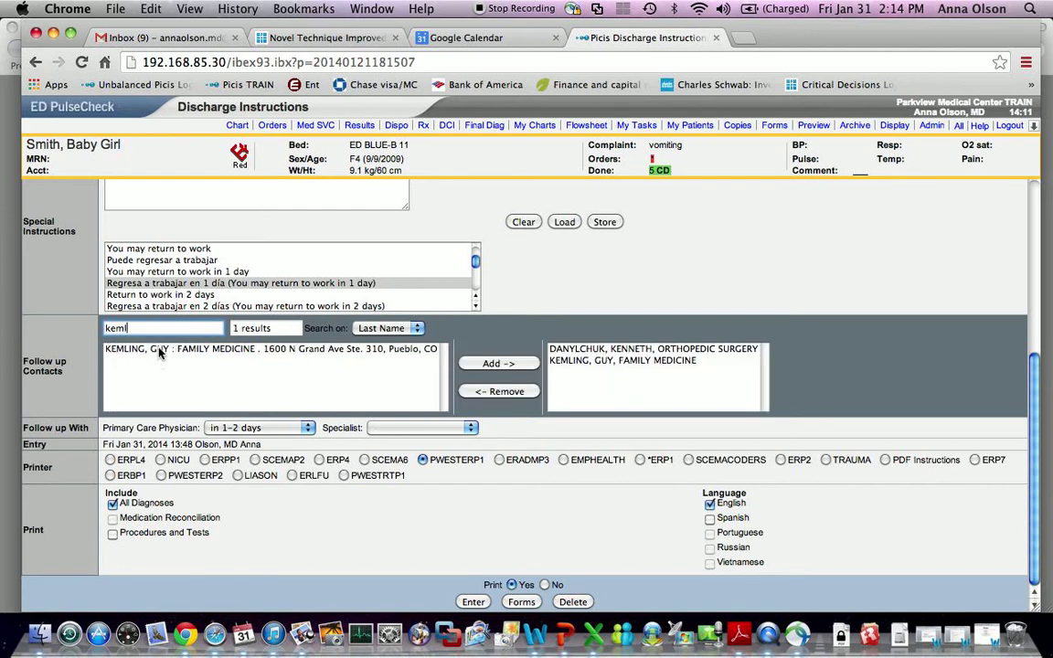
pyautogui.doubleClick(158, 351)
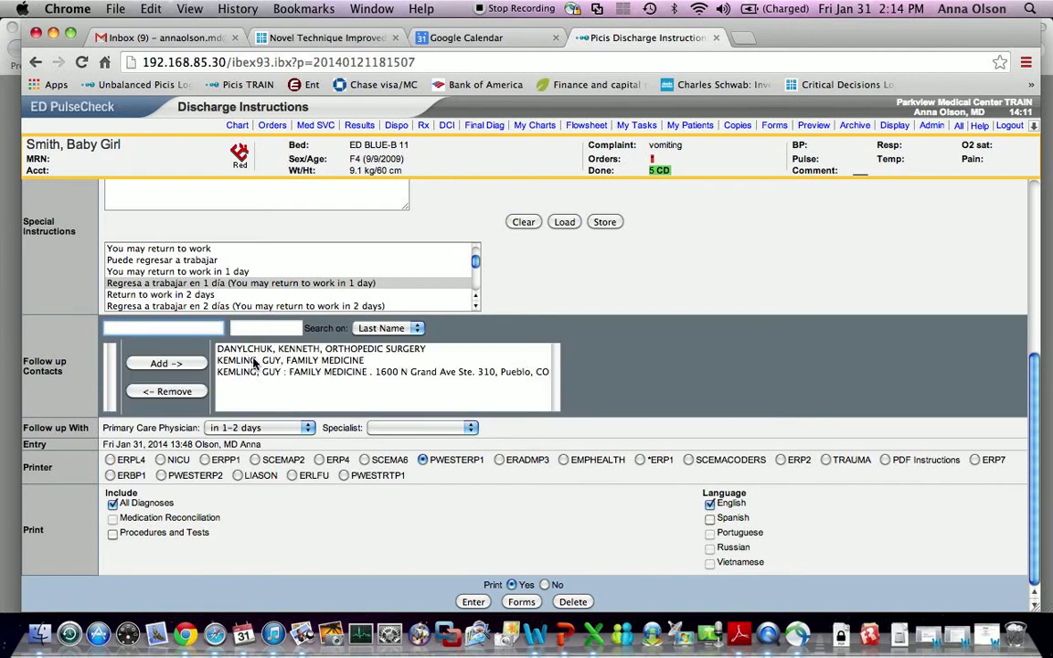
# Remove the two follow-up contacts listed without an address and add the orthopedic surgeon in Pueblo, CO by last name search
pyautogui.doubleClick(425, 350)
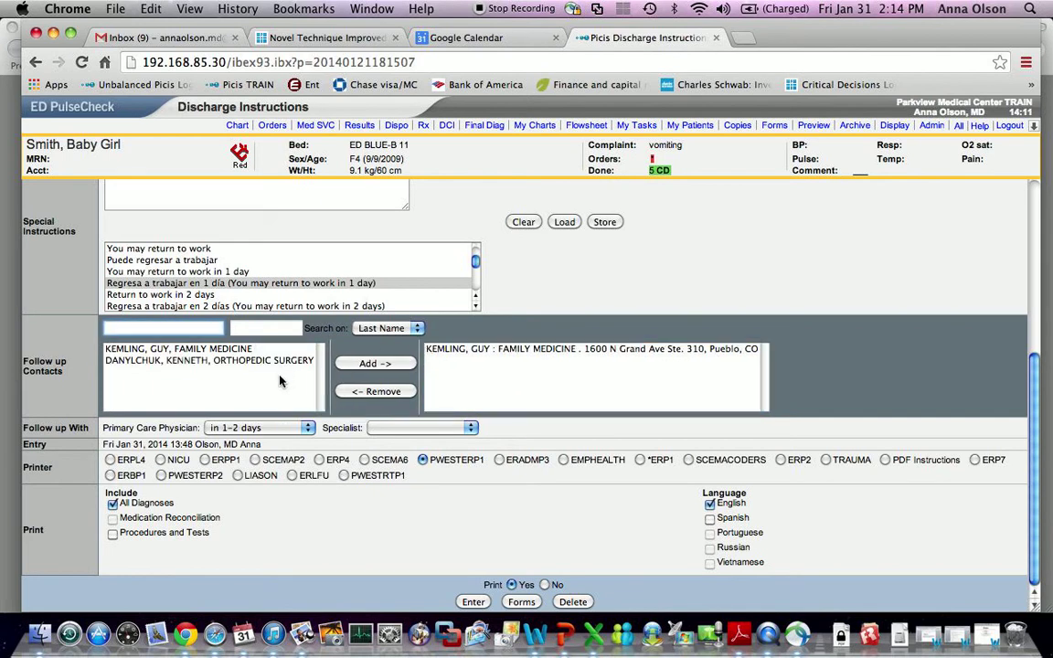
pyautogui.write('dan')
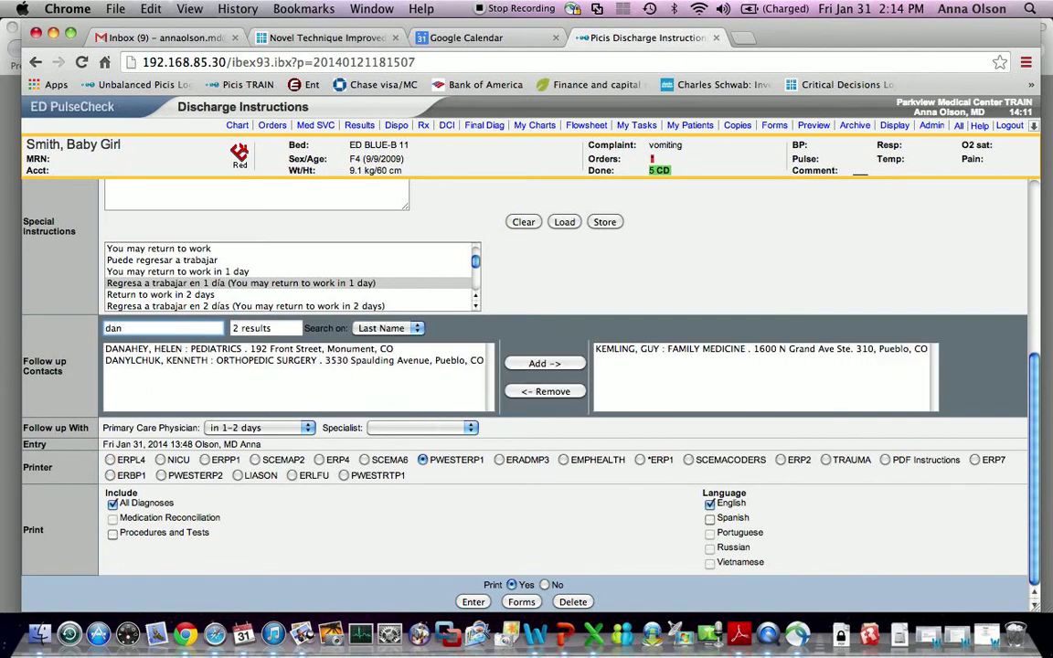
pyautogui.doubleClick(187, 361)
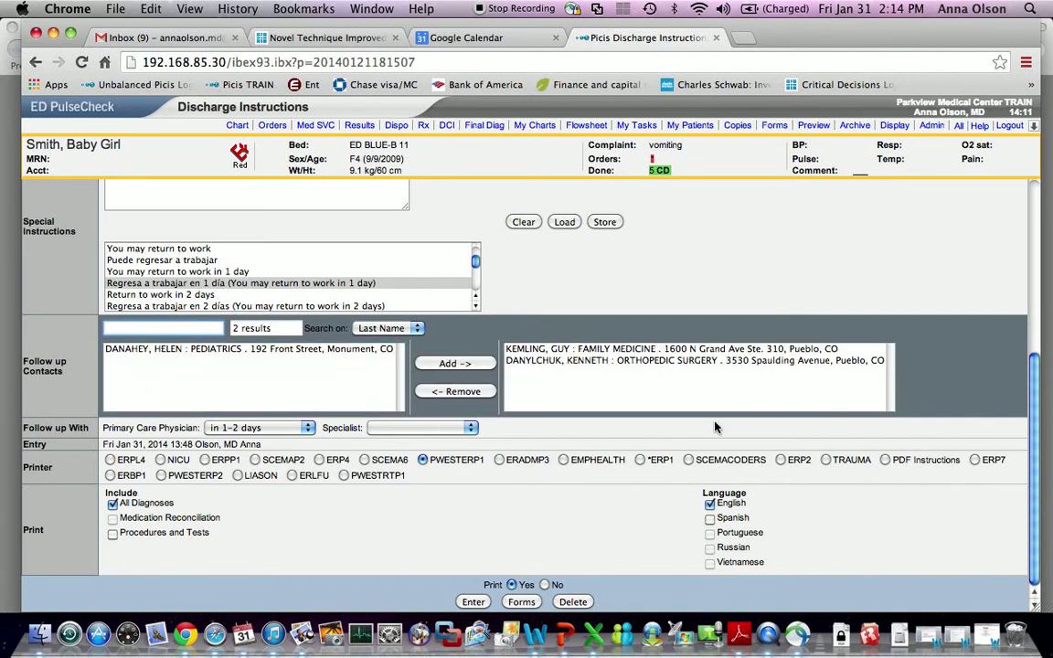
# Keep the primary care follow-up at "in 1-2 days", turn printing off and submit the discharge instructions
pyautogui.click(243, 427)
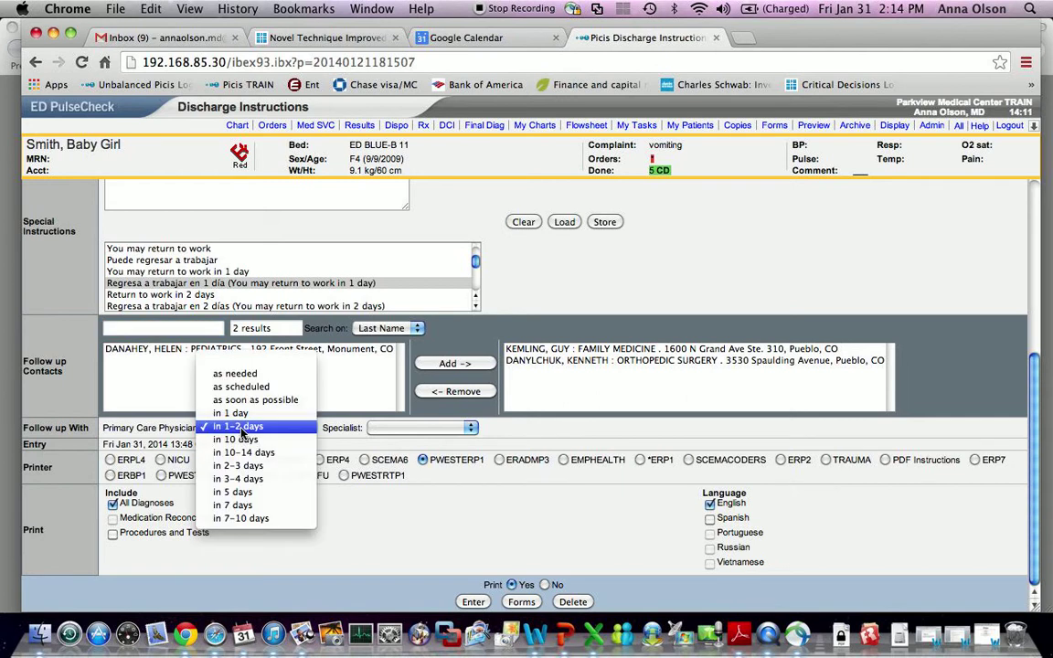
pyautogui.click(243, 430)
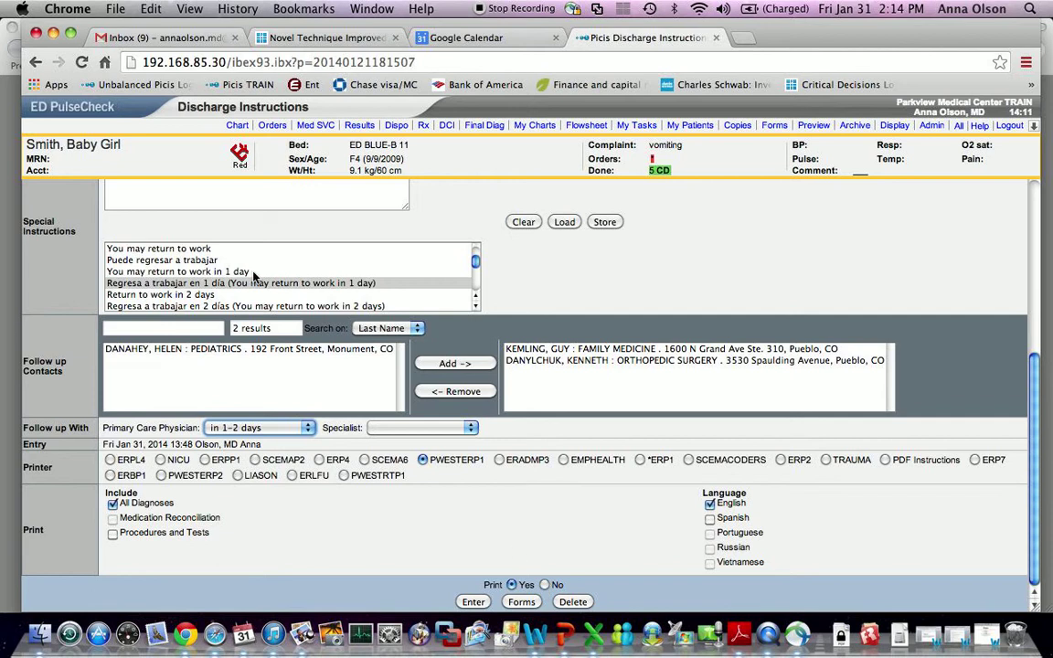
pyautogui.scroll(5, 215, 283)
pyautogui.scroll(2, 215, 283)
pyautogui.scroll(5, 258, 245)
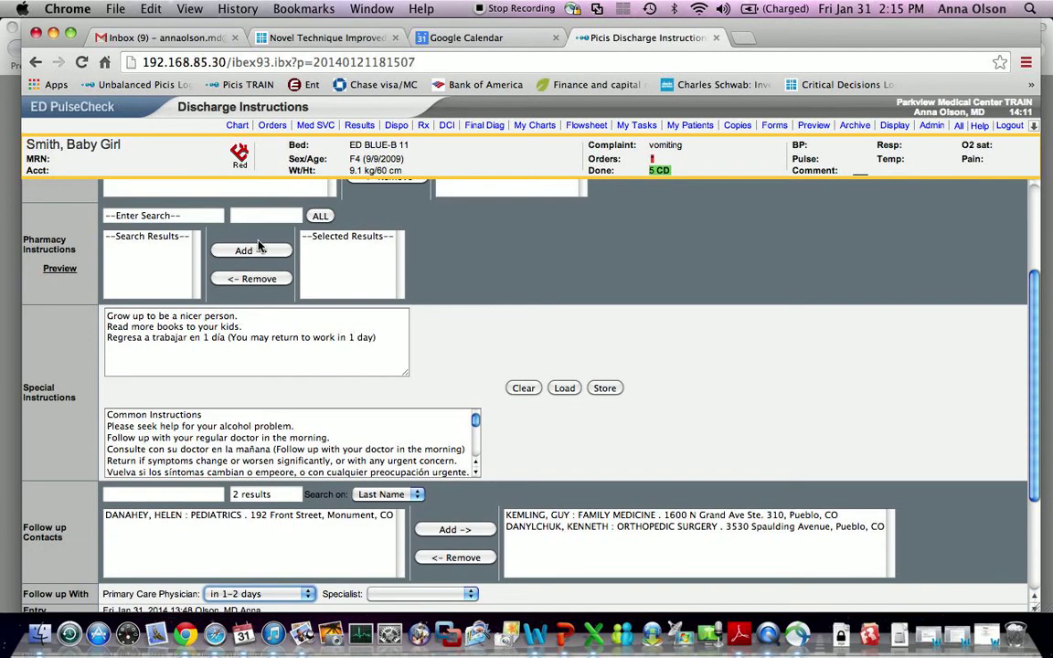
pyautogui.scroll(-10, 324, 346)
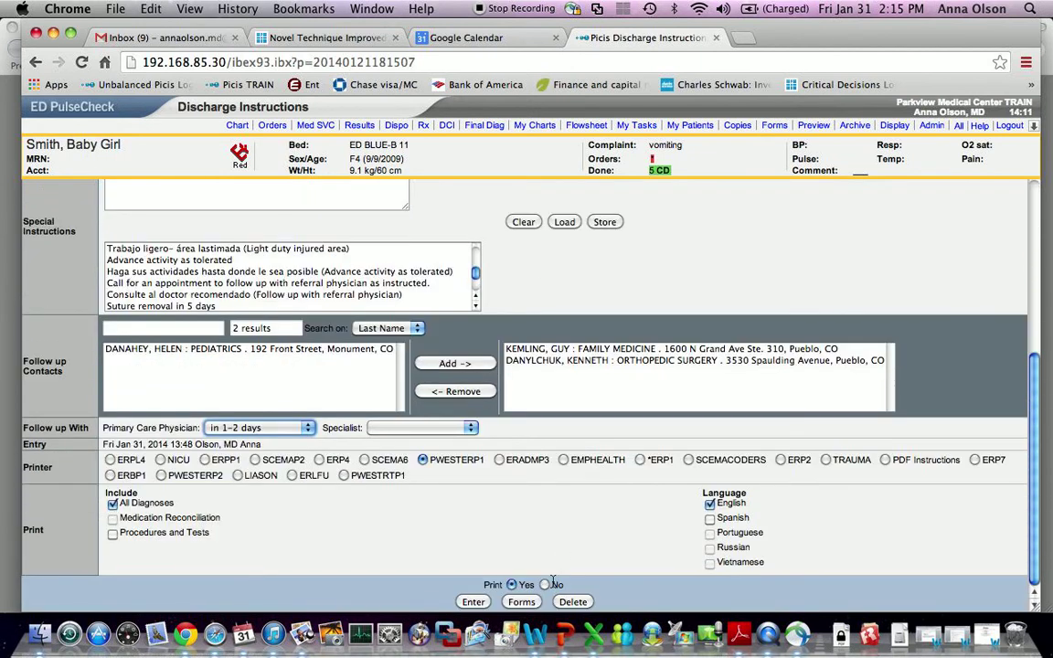
pyautogui.click(546, 585)
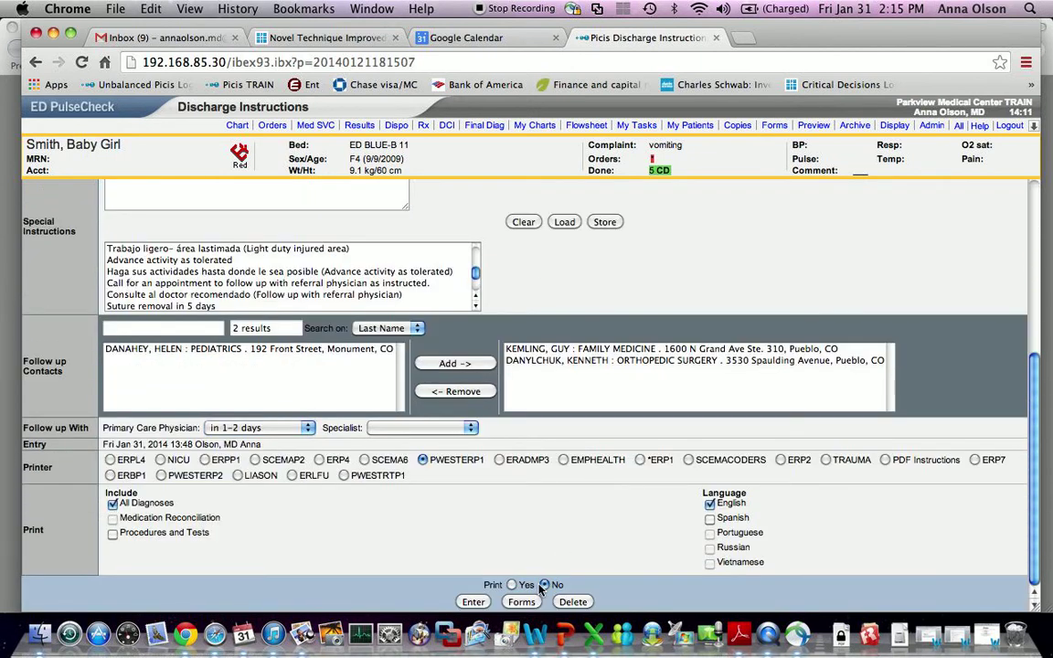
pyautogui.click(470, 602)
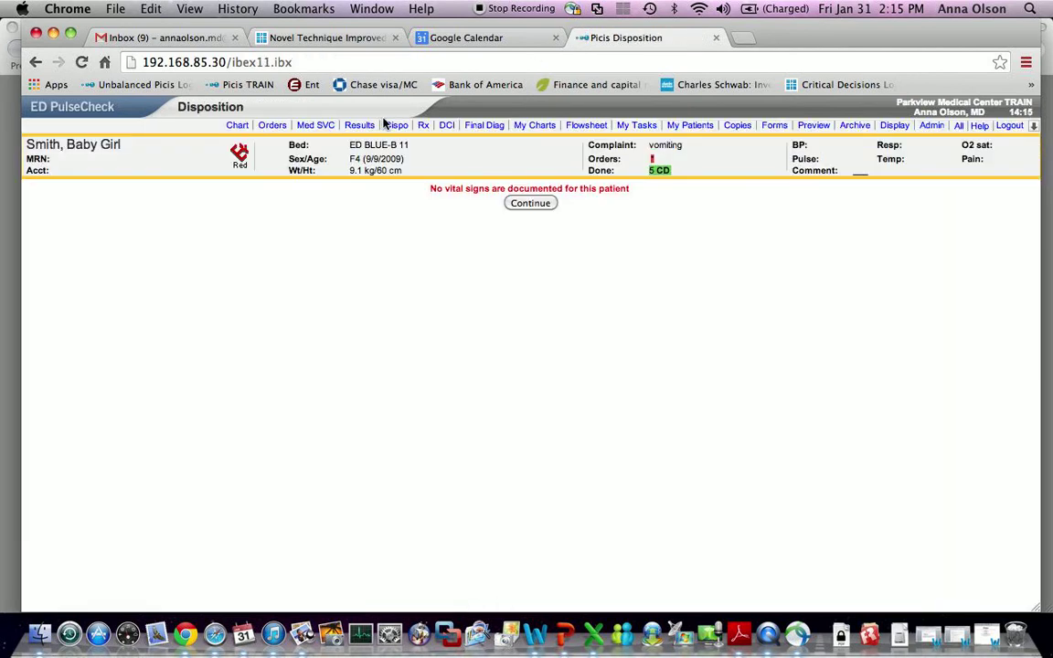
# Open the patient's prescriptions, look through the Prel - Z quick list and return to the Most Used medications
pyautogui.click(422, 127)
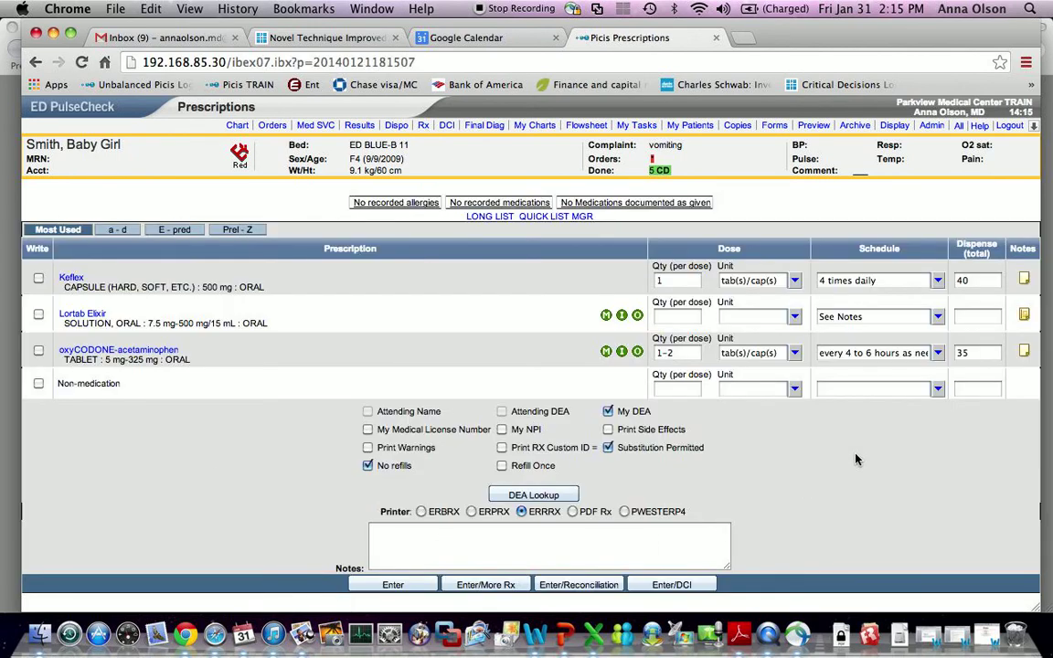
pyautogui.click(240, 232)
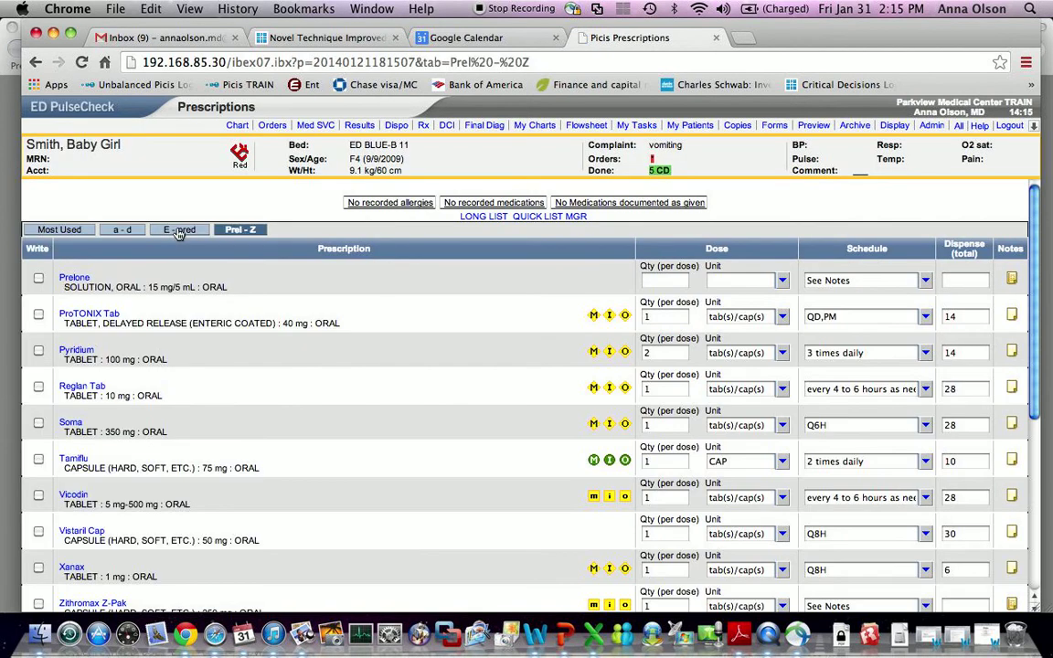
pyautogui.click(59, 232)
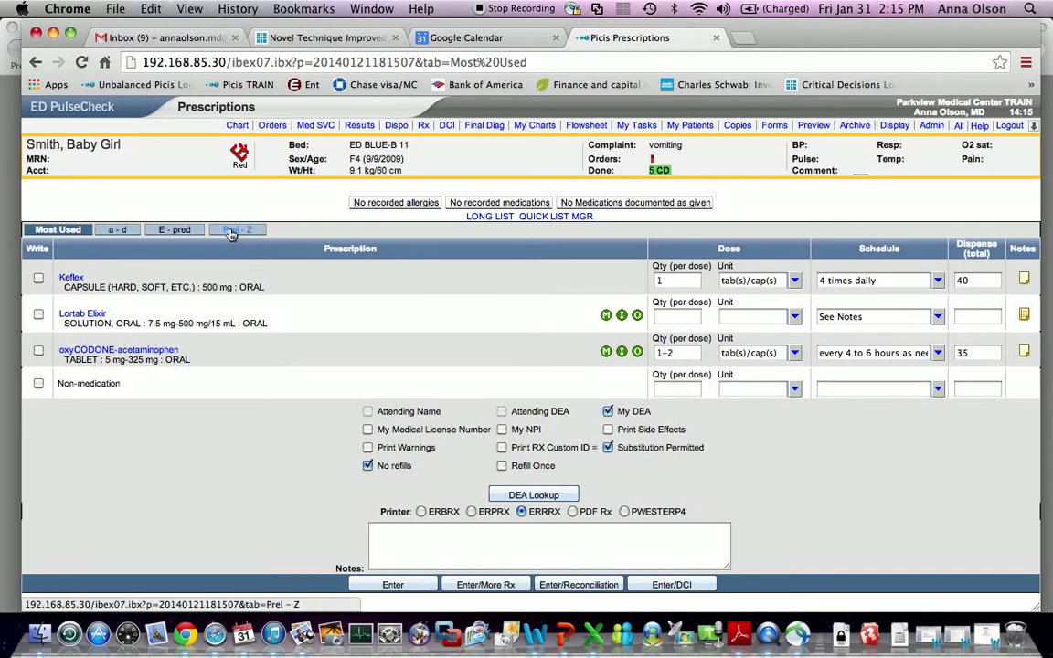
# Search the long medication list for "lidocain", choose lidocaine and keep the adhesive patch, medicated, 5 % (700 mg/patch), topical
pyautogui.click(492, 220)
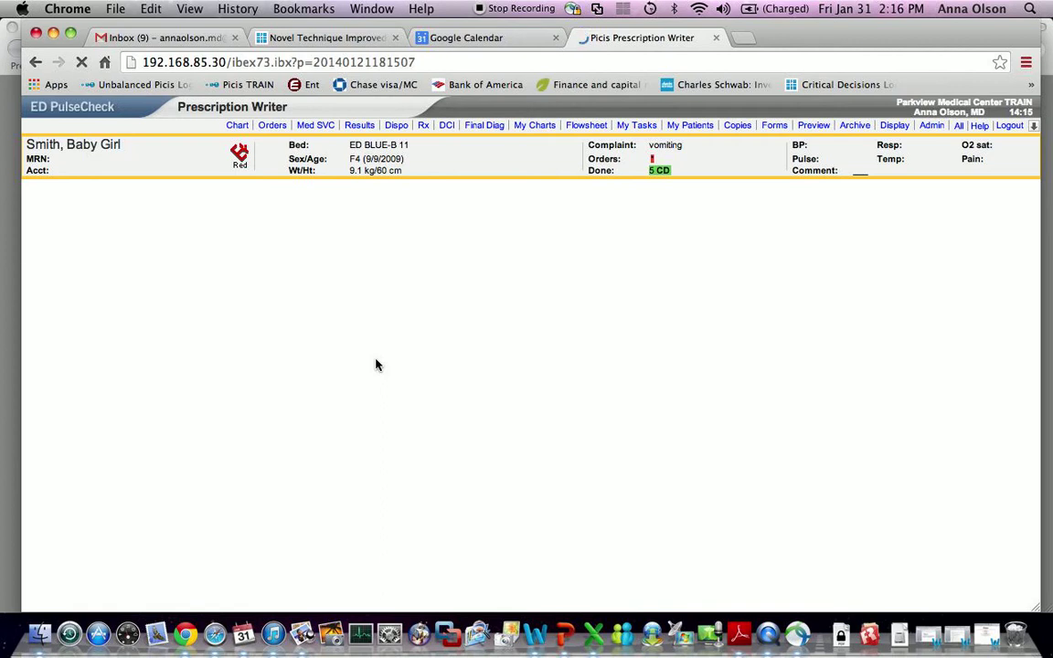
pyautogui.click(190, 248)
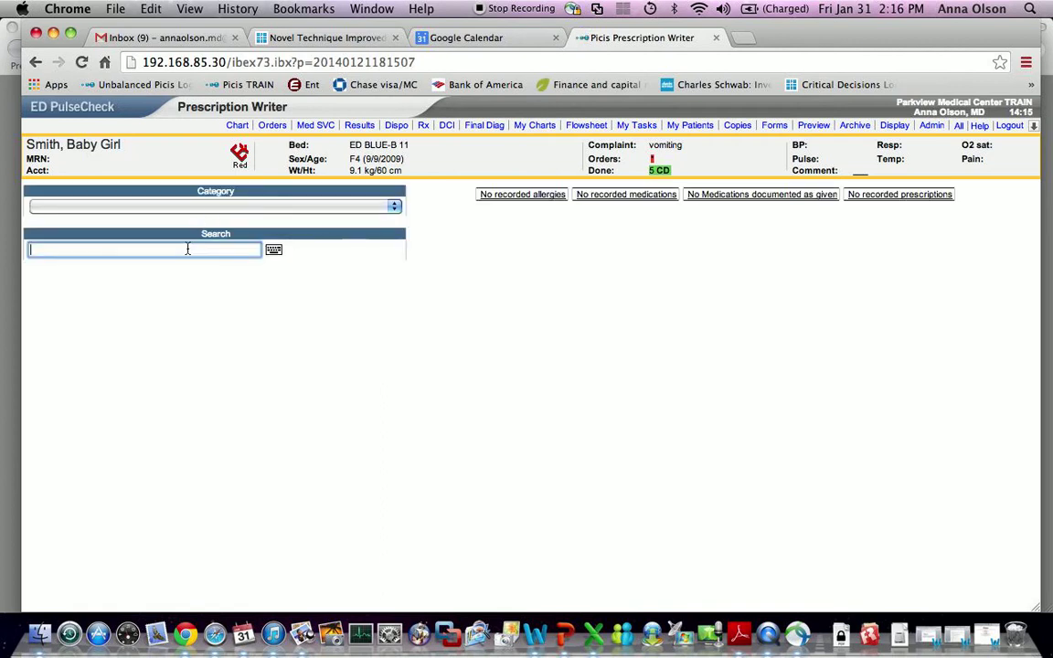
pyautogui.write('lidocain')
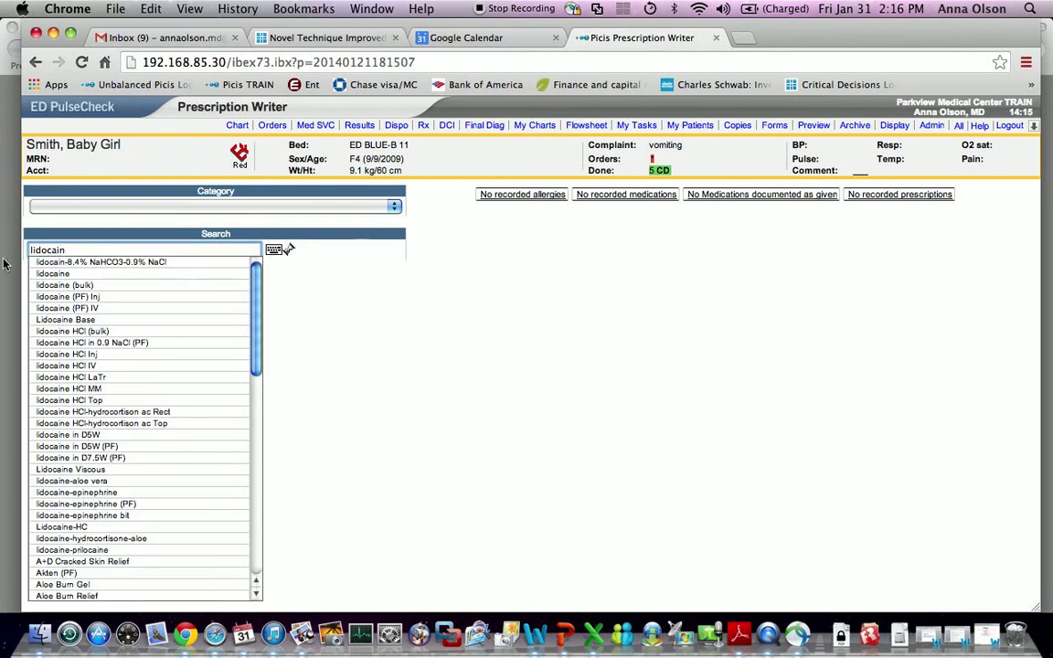
pyautogui.click(40, 274)
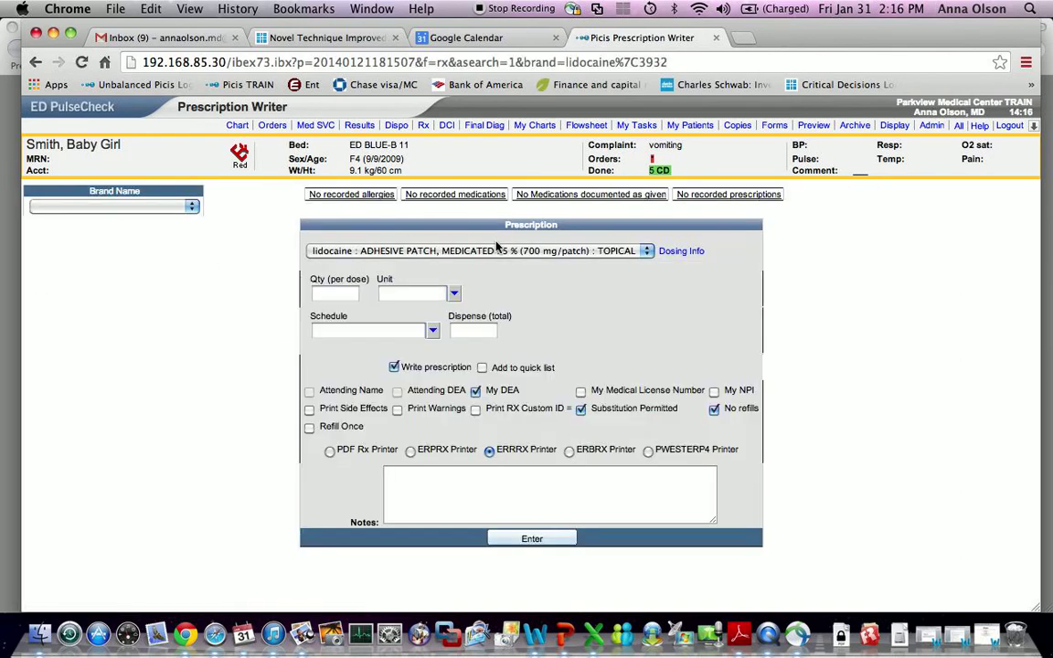
pyautogui.click(497, 251)
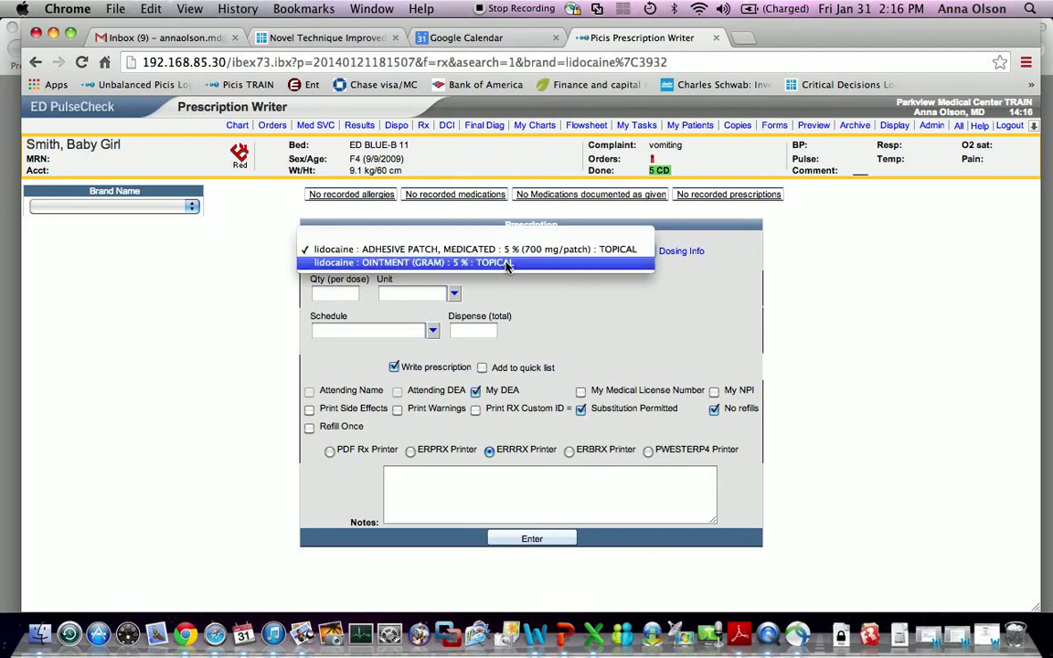
pyautogui.click(514, 256)
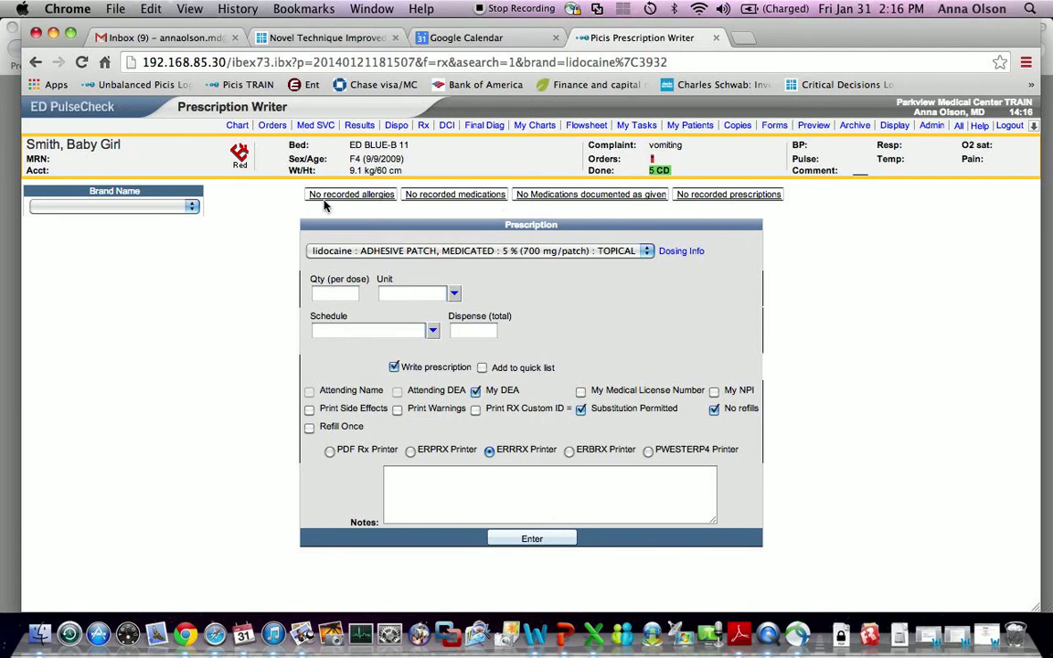
# Try to submit the lidocaine prescription without dosing details, and set its dose to quantity 1 with the unit application
pyautogui.click(532, 540)
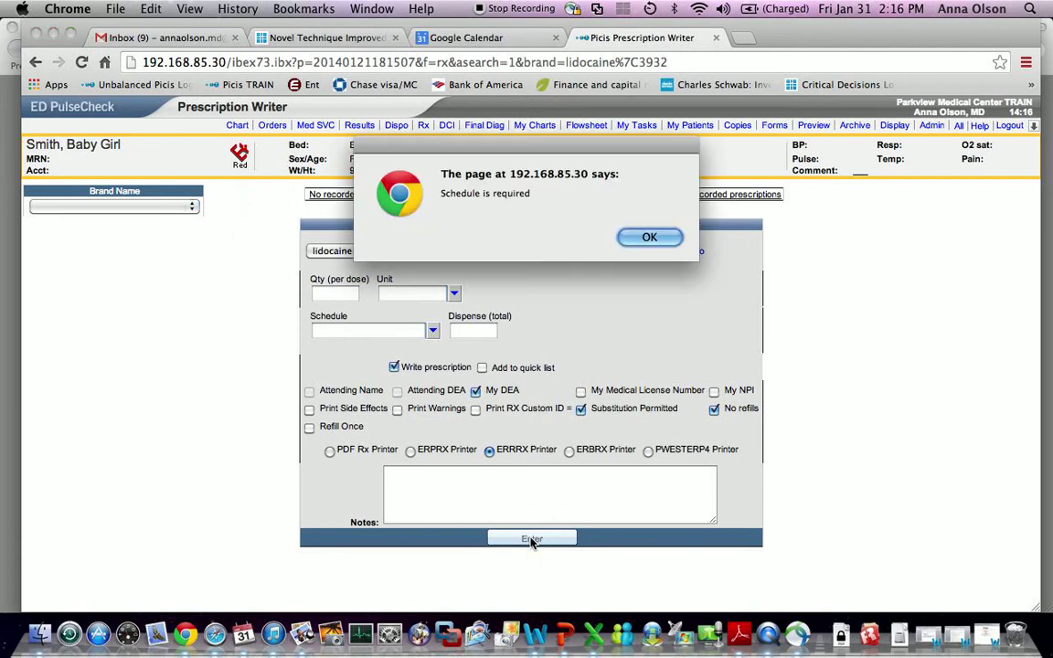
pyautogui.click(647, 239)
pyautogui.click(352, 293)
pyautogui.write('1')
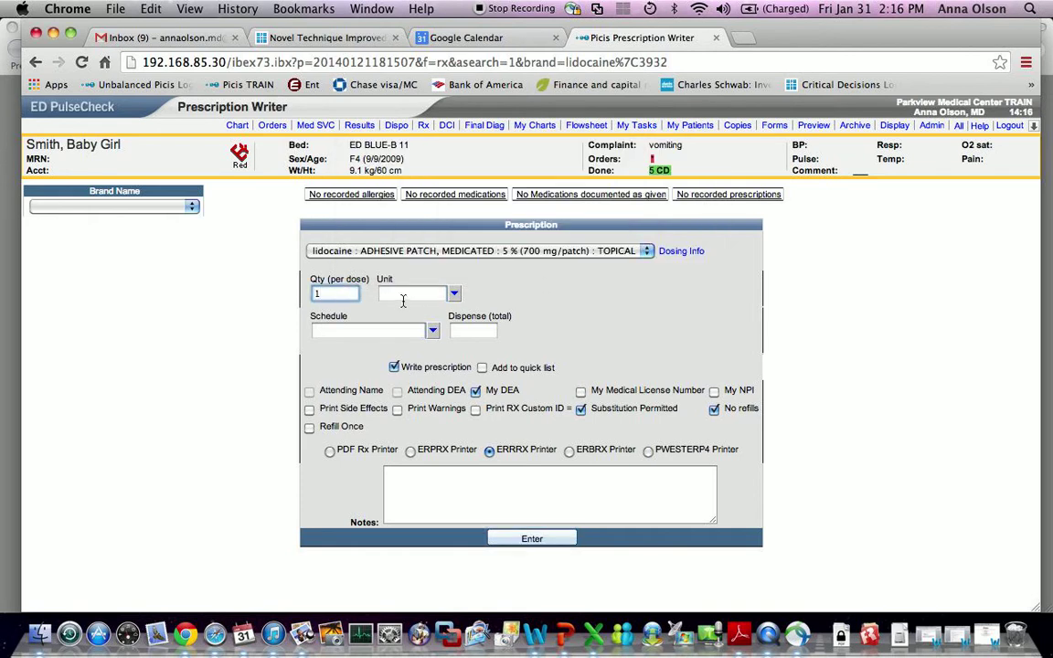
pyautogui.click(402, 296)
pyautogui.click(400, 317)
pyautogui.click(405, 294)
pyautogui.doubleClick(406, 295)
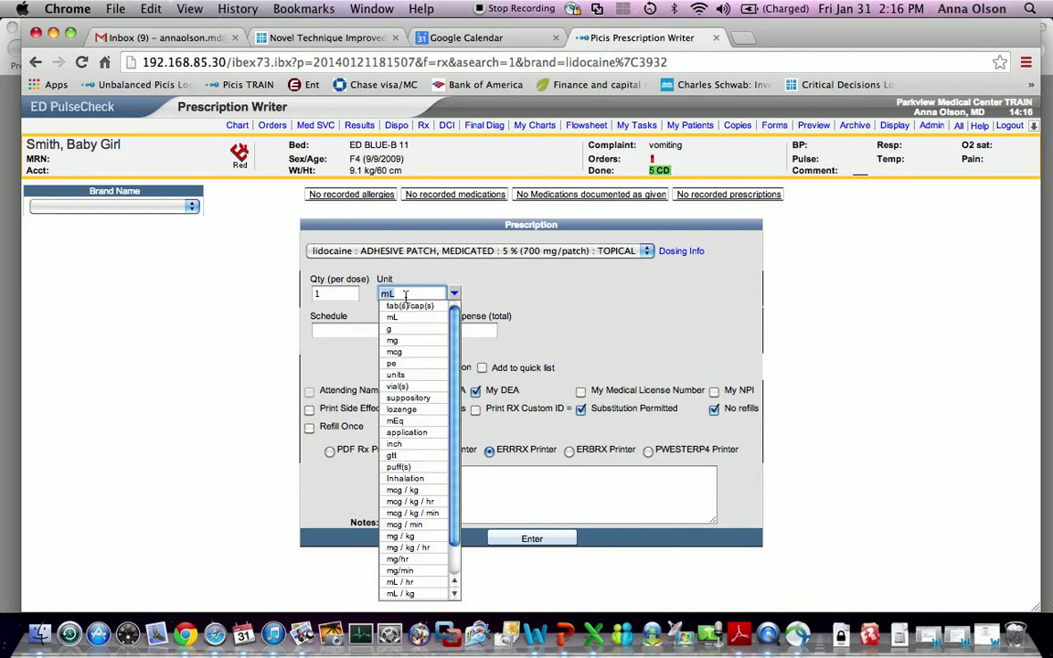
pyautogui.write('app')
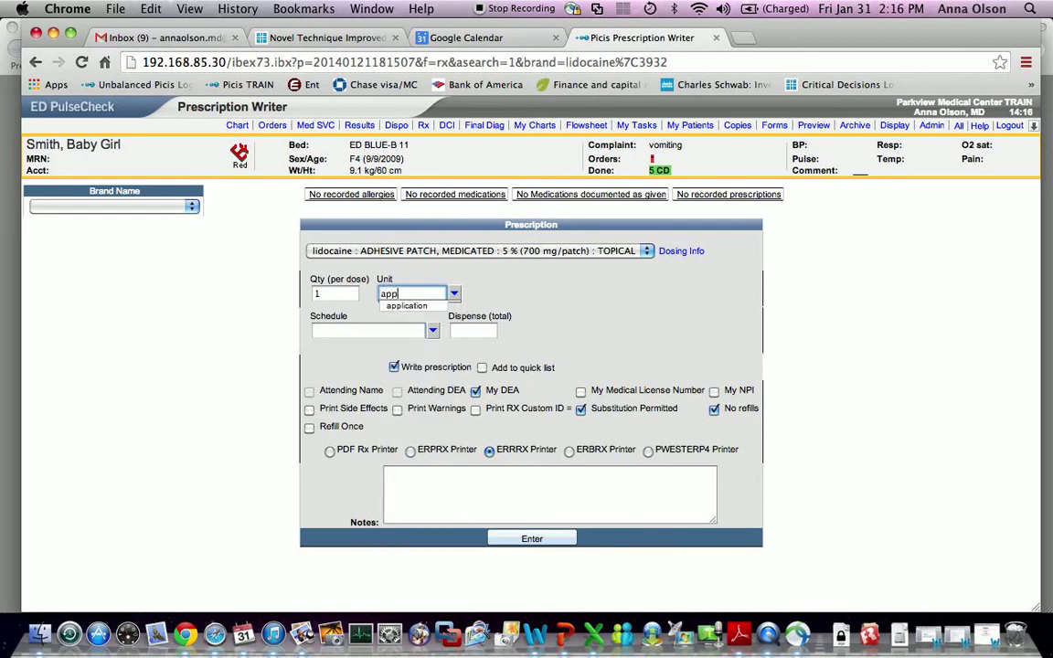
pyautogui.click(407, 306)
# Set the lidocaine schedule to once daily and the total to dispense to 30, and submit the prescription
pyautogui.click(400, 331)
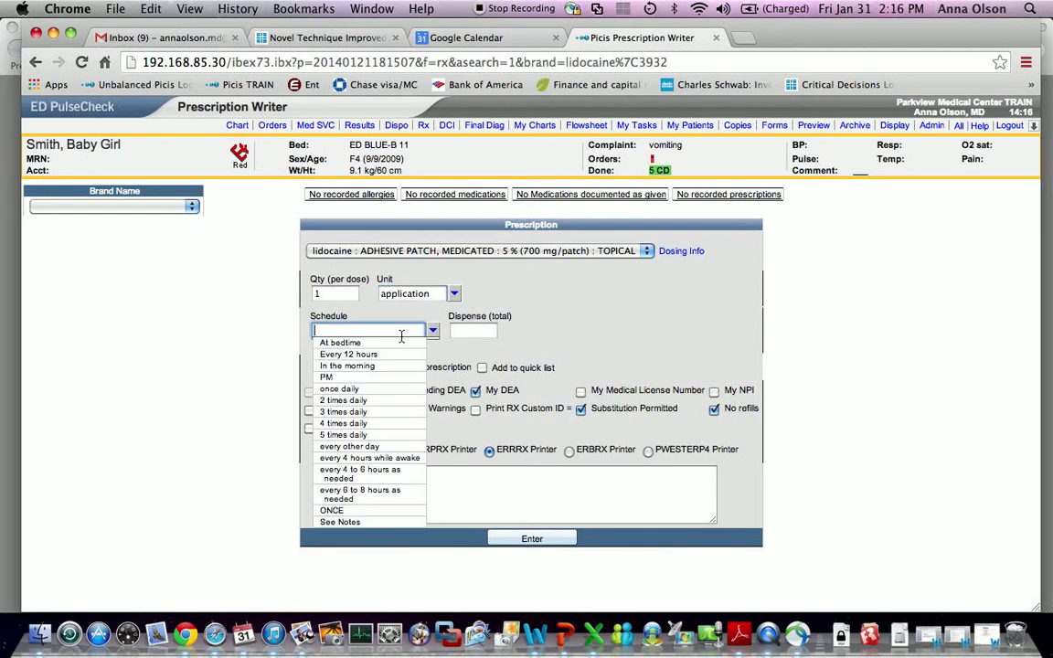
pyautogui.write('d')
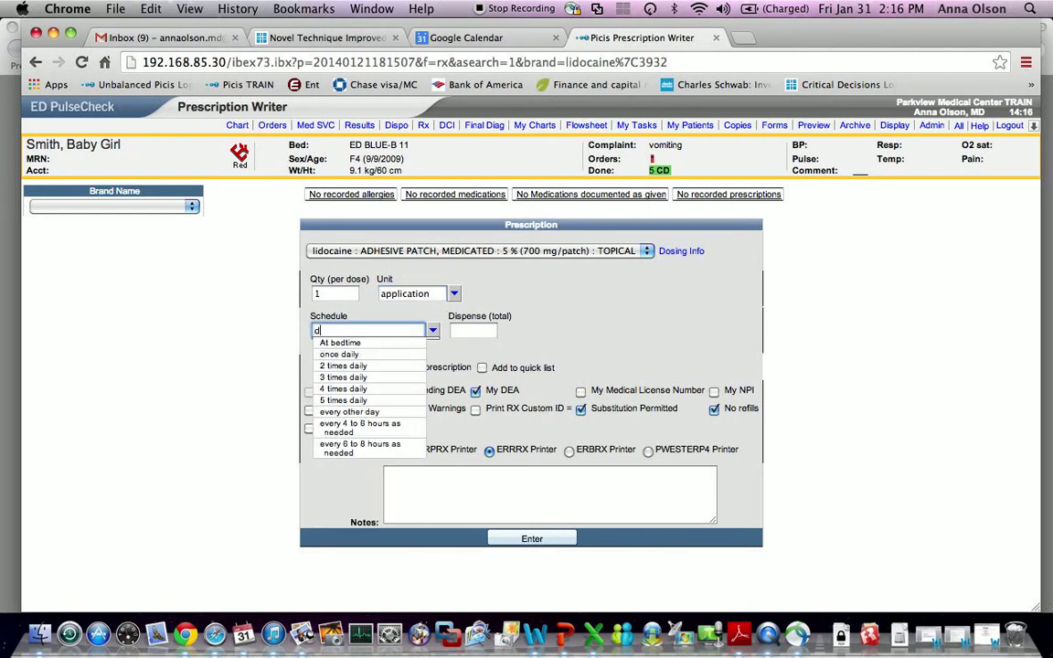
pyautogui.click(384, 355)
pyautogui.click(469, 334)
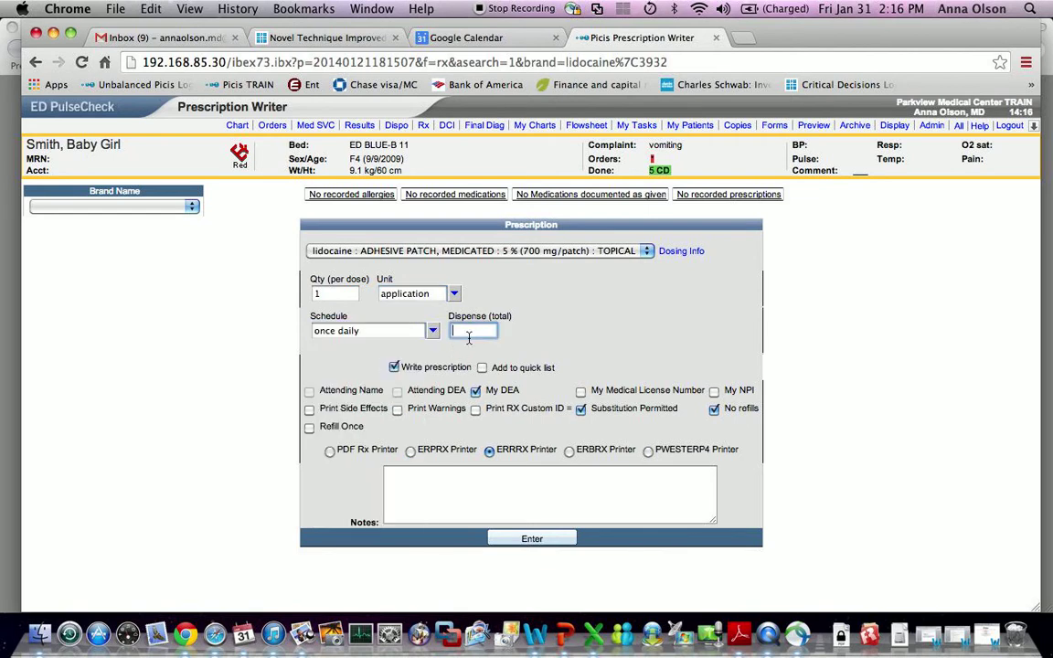
pyautogui.write('30')
pyautogui.click(531, 540)
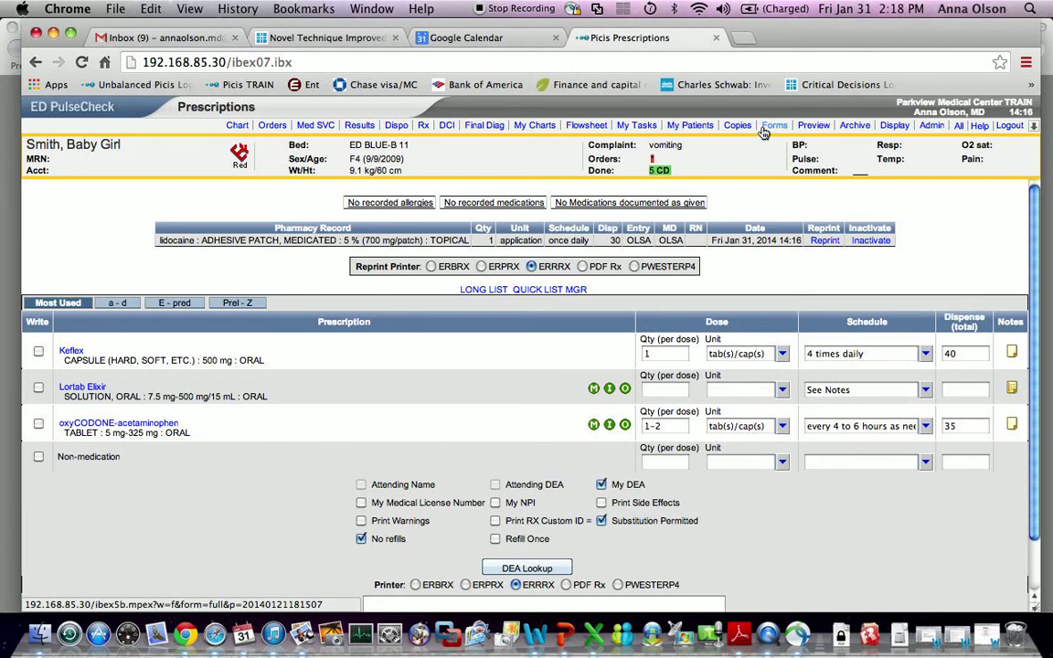
# Open the list of forms available for the current patient
pyautogui.click(763, 132)
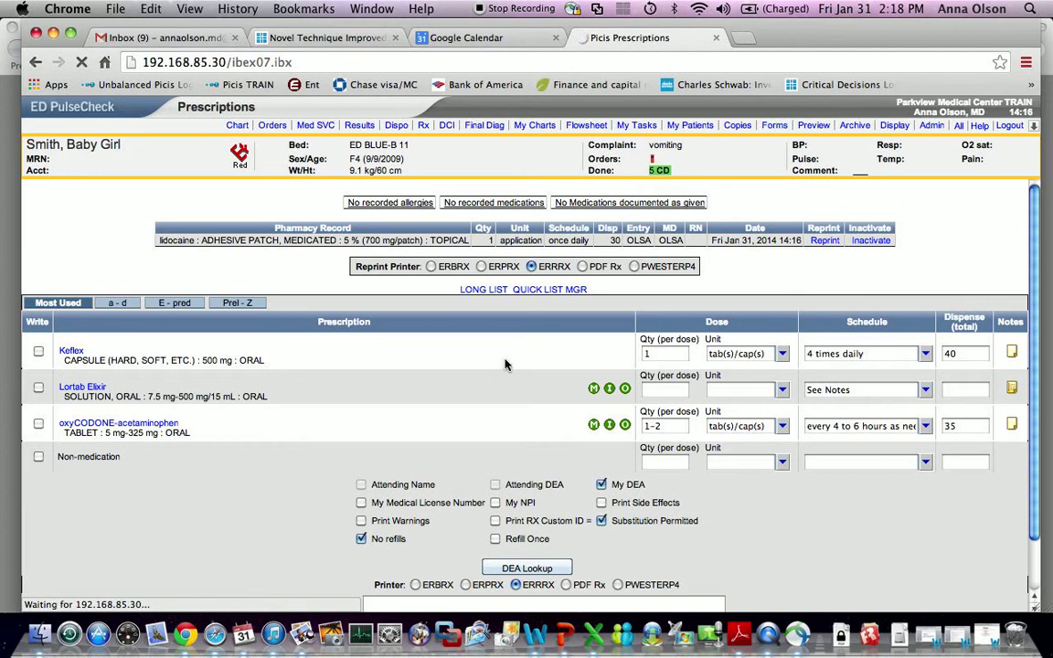
pyautogui.scroll(-2, 549, 352)
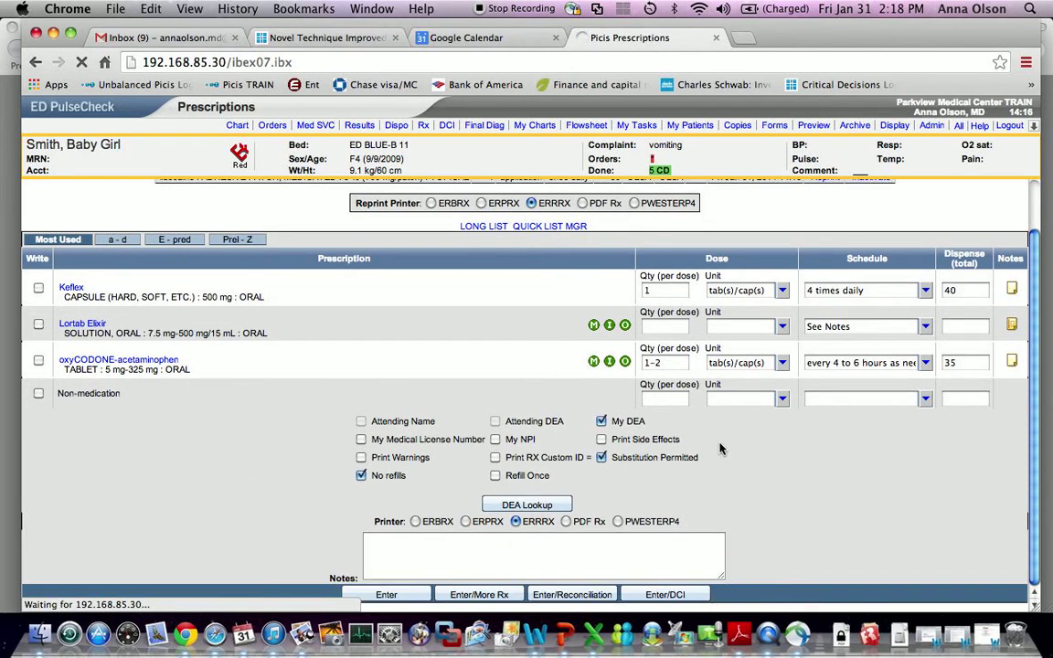
pyautogui.scroll(2, 716, 458)
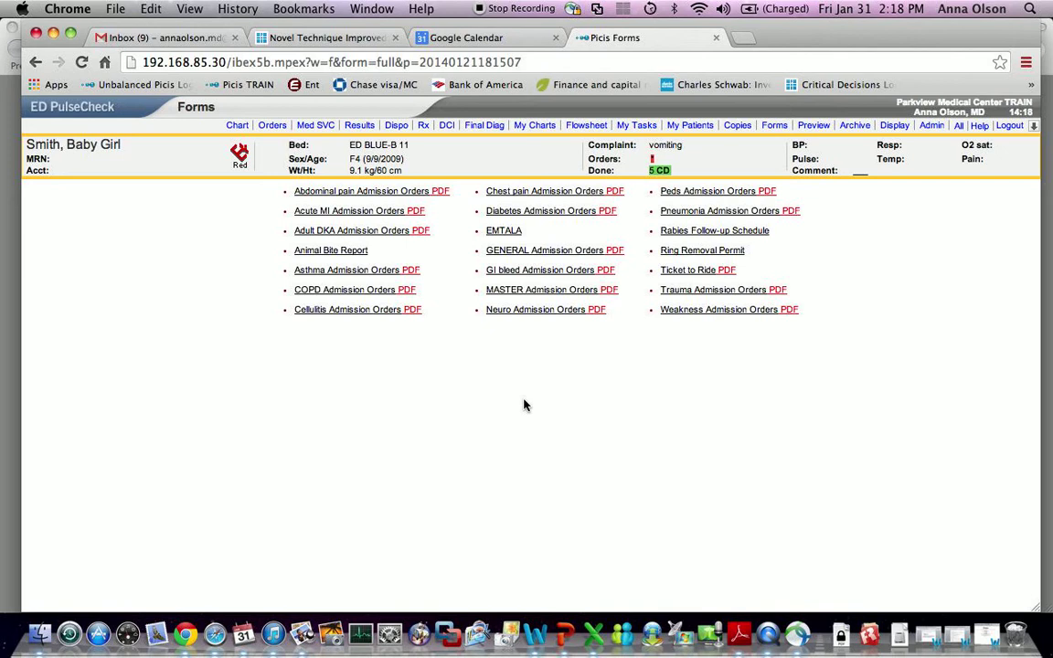
# Open the physician's own charts and look through the documentation status list and its filter options
pyautogui.click(533, 129)
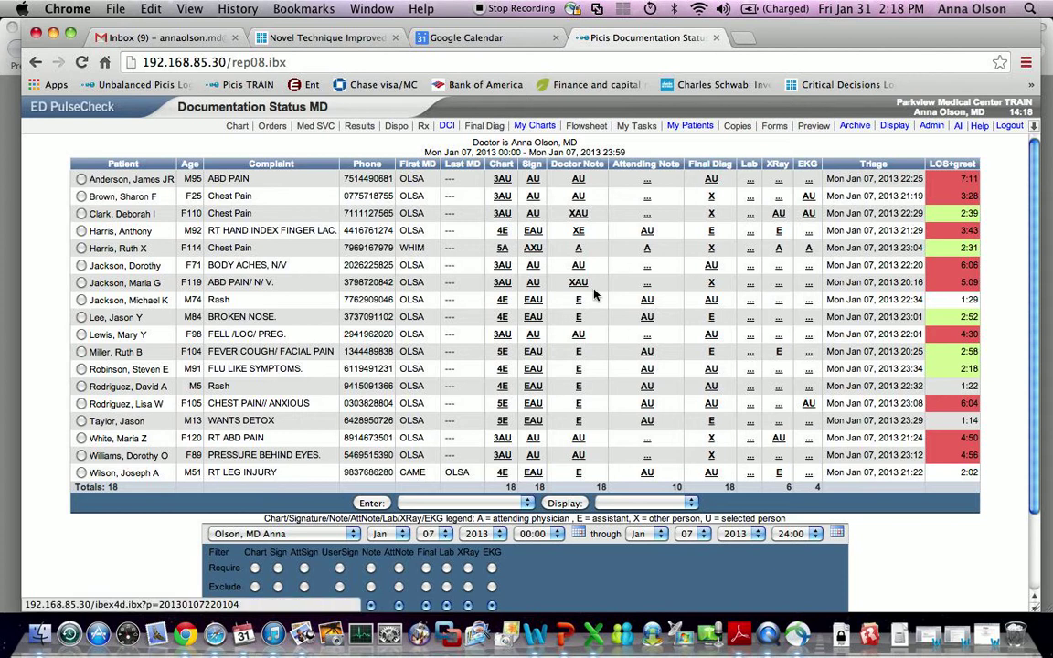
pyautogui.scroll(-1, 599, 321)
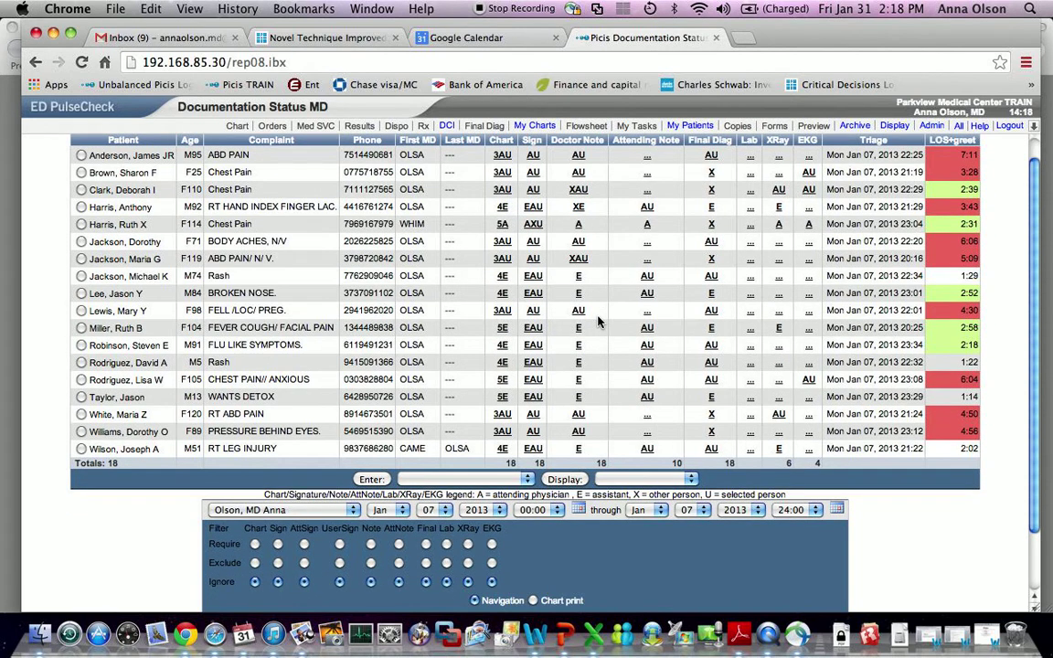
pyautogui.scroll(-3, 537, 284)
pyautogui.scroll(5, 538, 284)
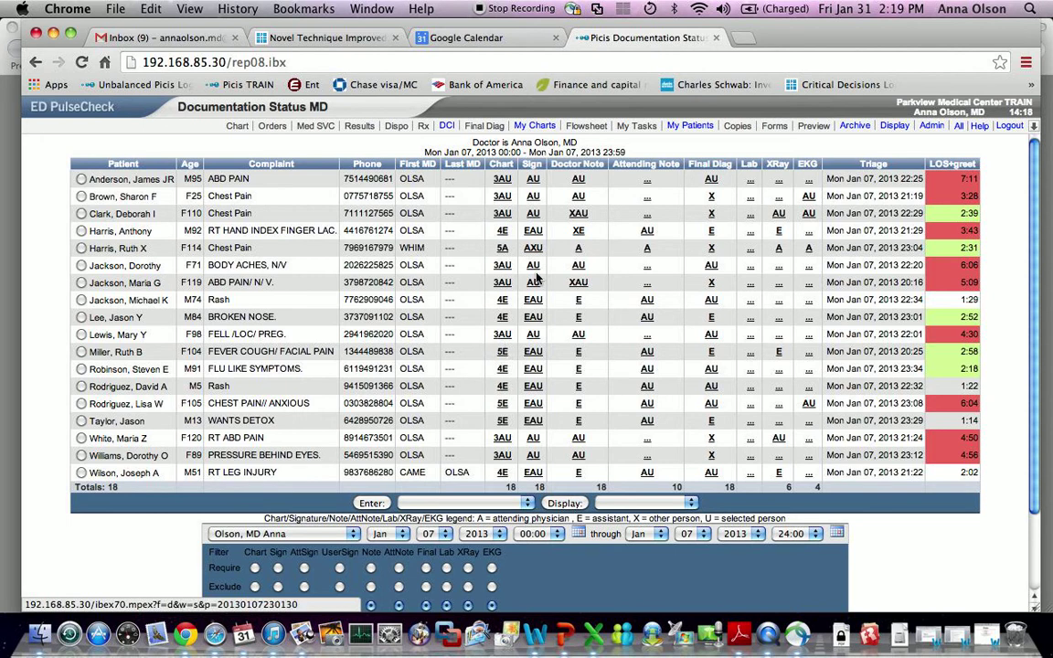
# Open the archived chart of the F110 patient with chest pain and expand the doctor notes to read them
pyautogui.click(503, 218)
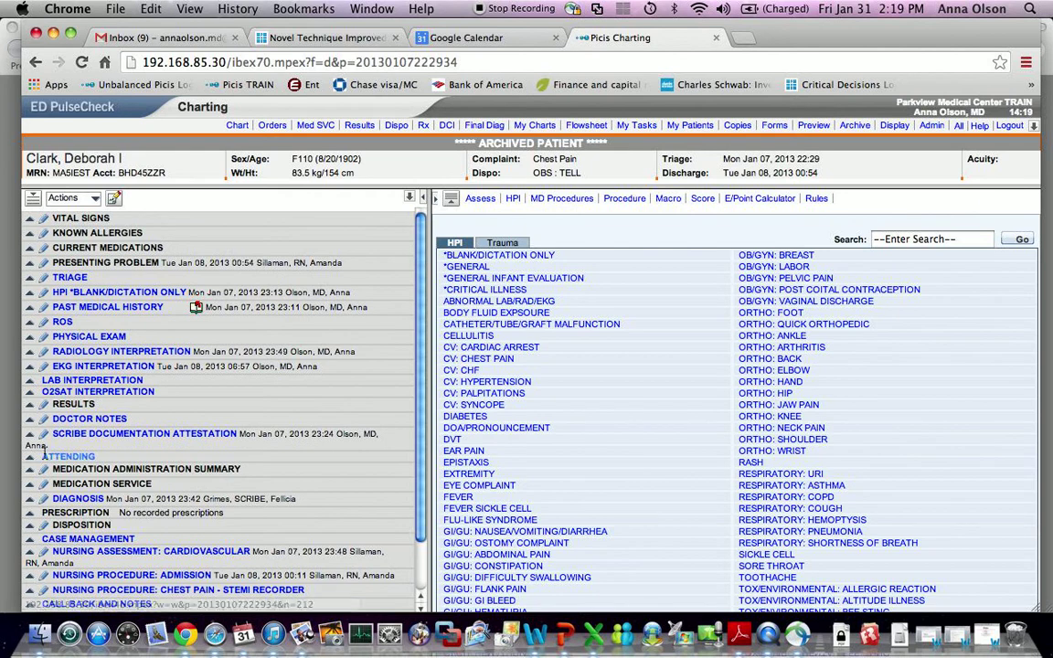
pyautogui.click(31, 421)
pyautogui.scroll(-5, 152, 477)
pyautogui.scroll(5, 154, 479)
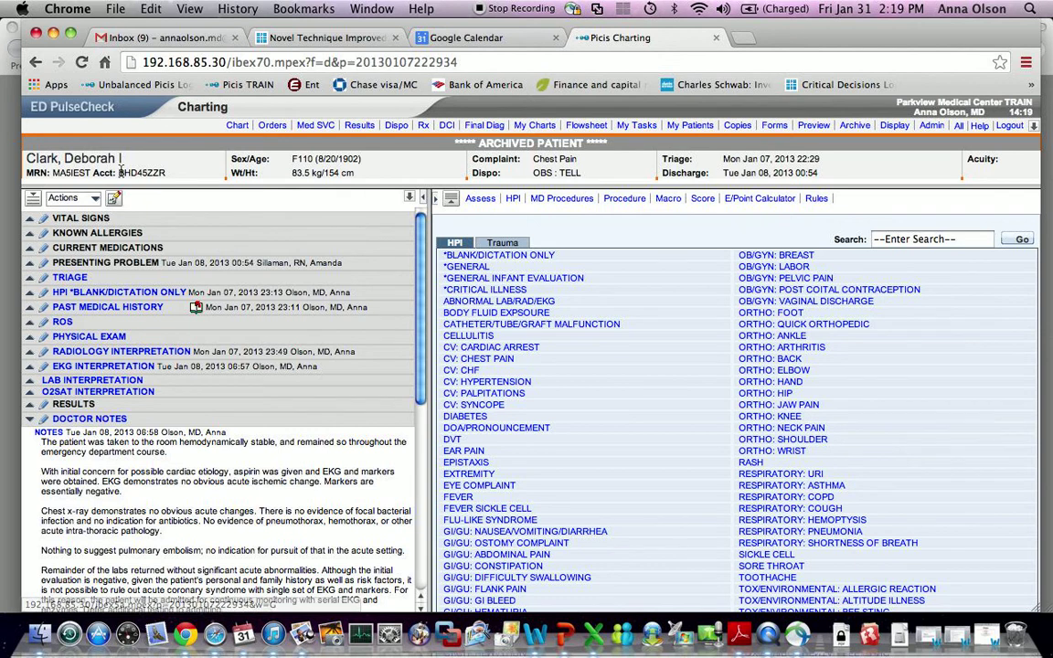
# Bring up the signature prompt for the archived chart, and return to the documentation status list without signing
pyautogui.click(112, 201)
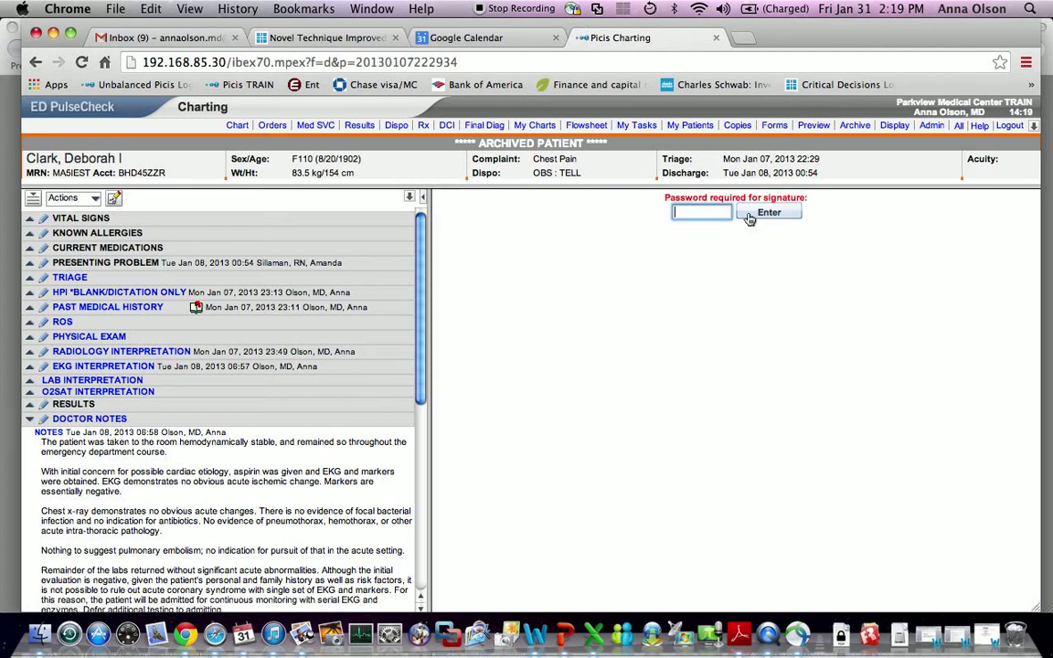
pyautogui.click(542, 130)
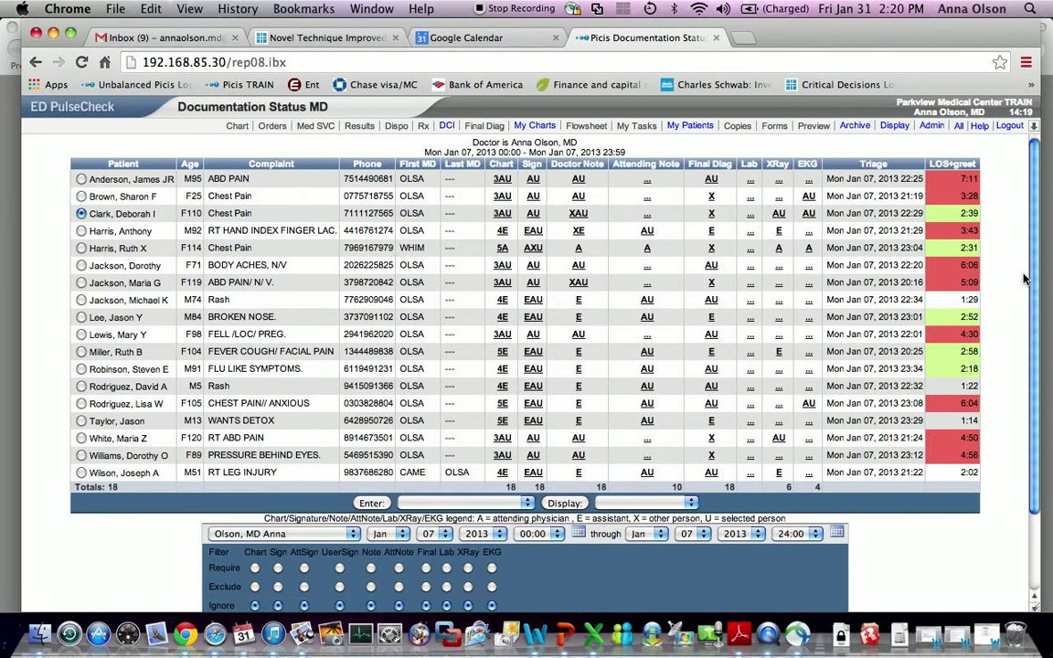
# Open the Unsigned Charts report, set the end date's year to 2014 and run the report
pyautogui.click(956, 125)
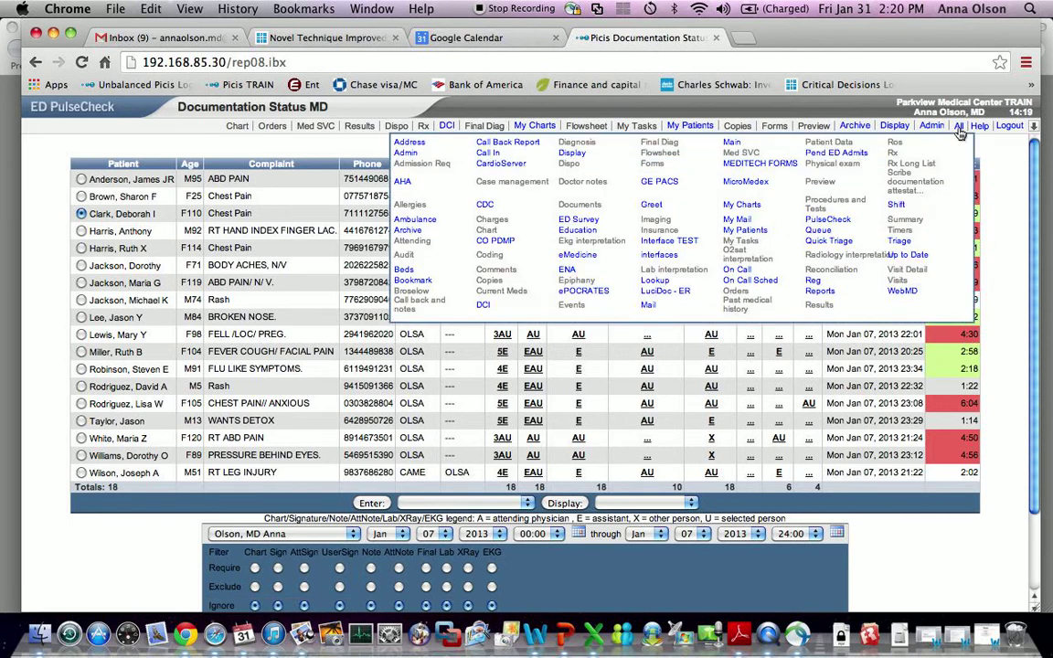
pyautogui.click(825, 294)
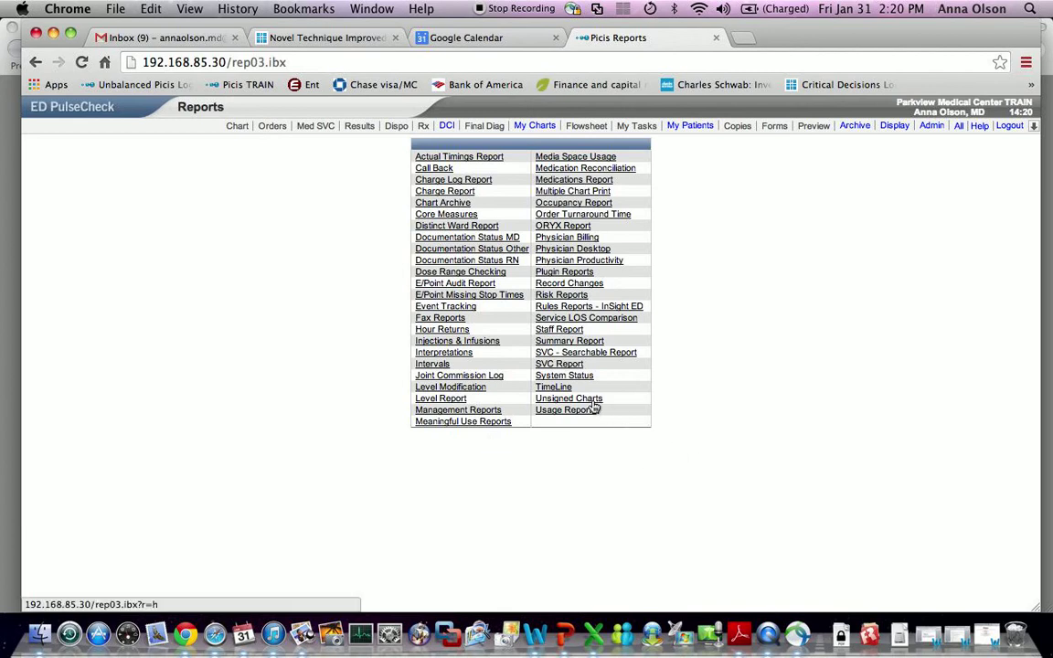
pyautogui.click(593, 409)
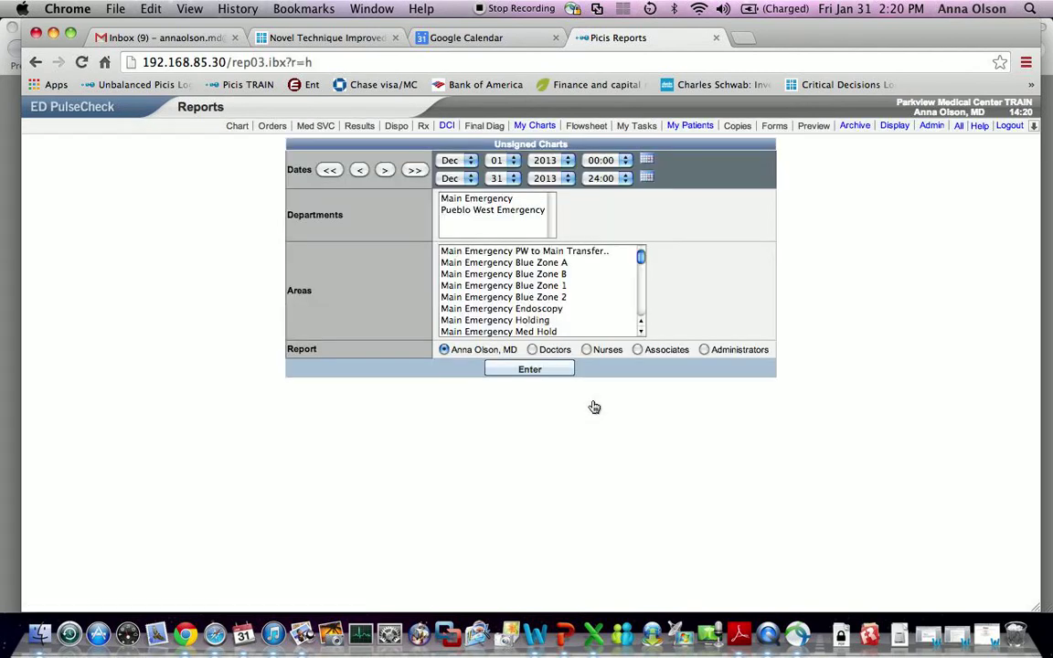
pyautogui.click(552, 180)
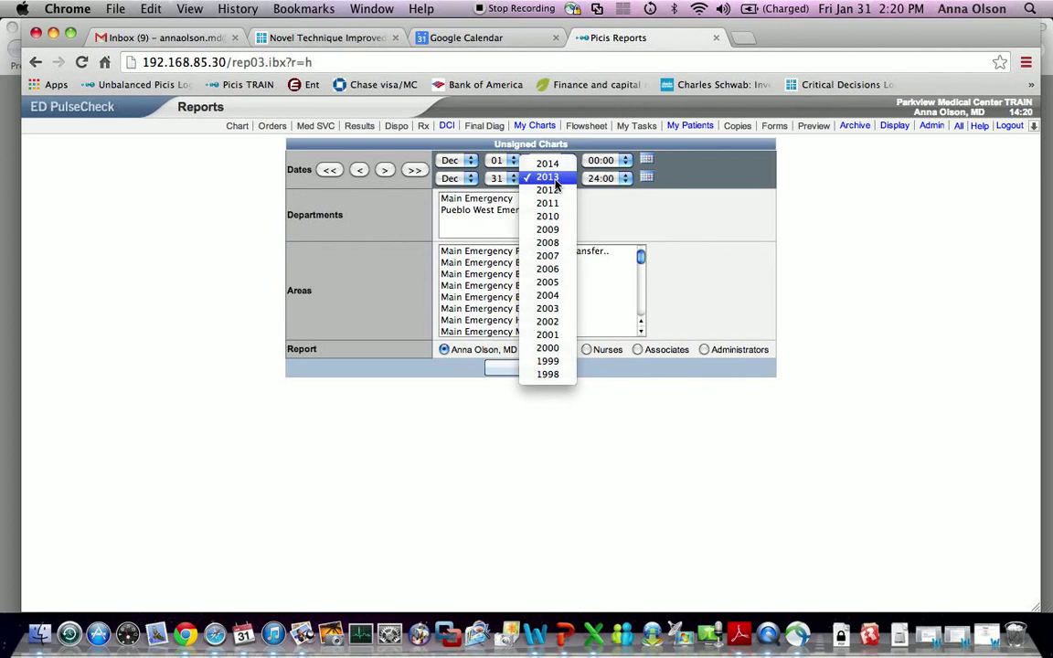
pyautogui.click(551, 163)
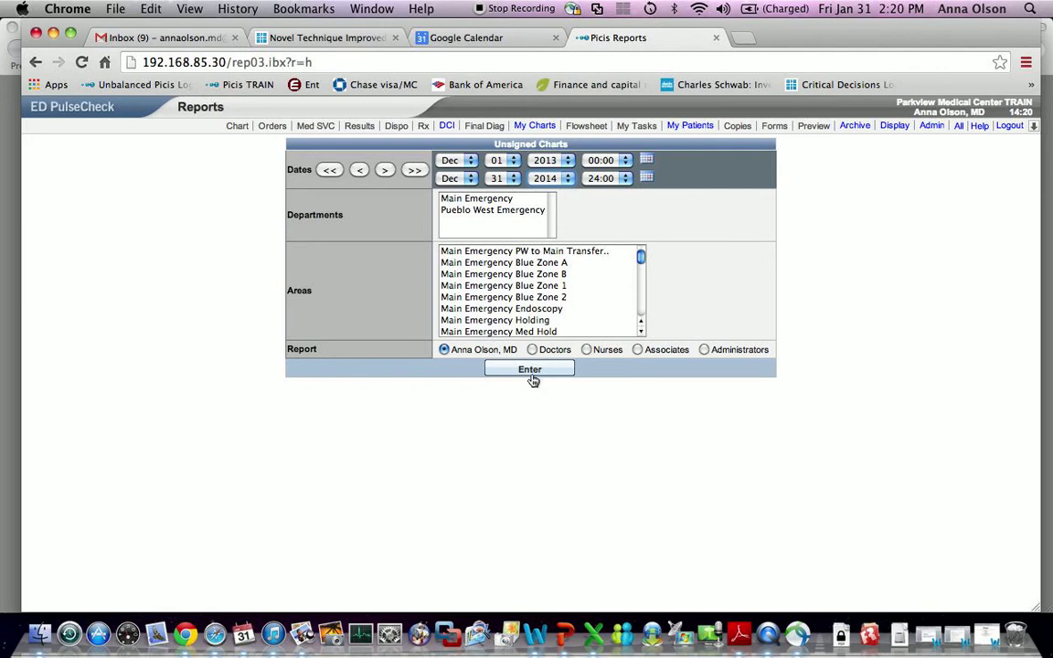
pyautogui.click(532, 377)
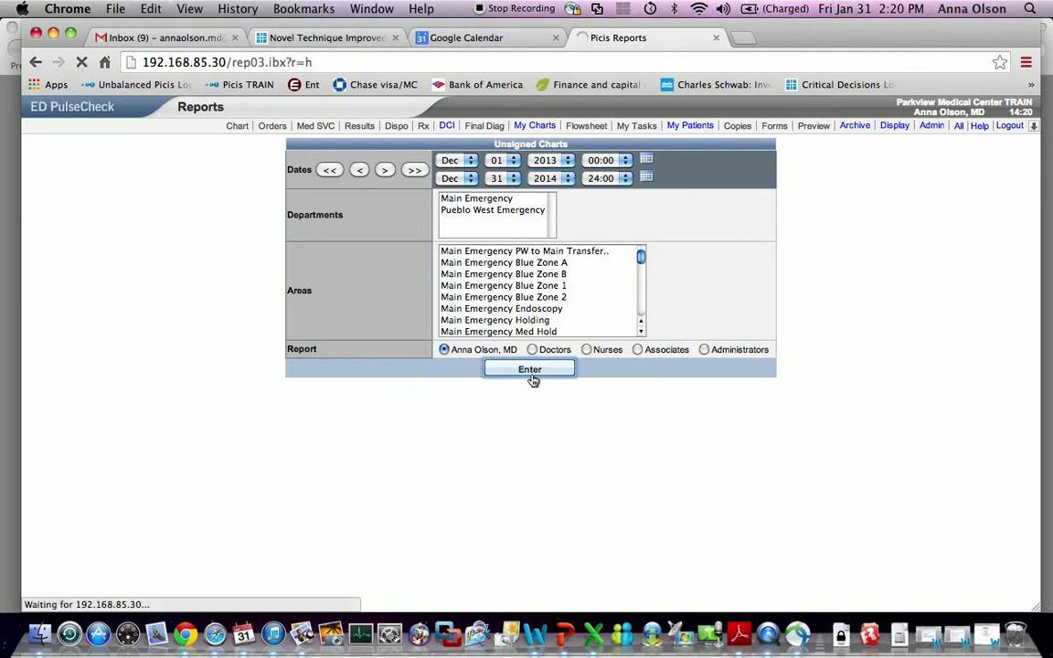